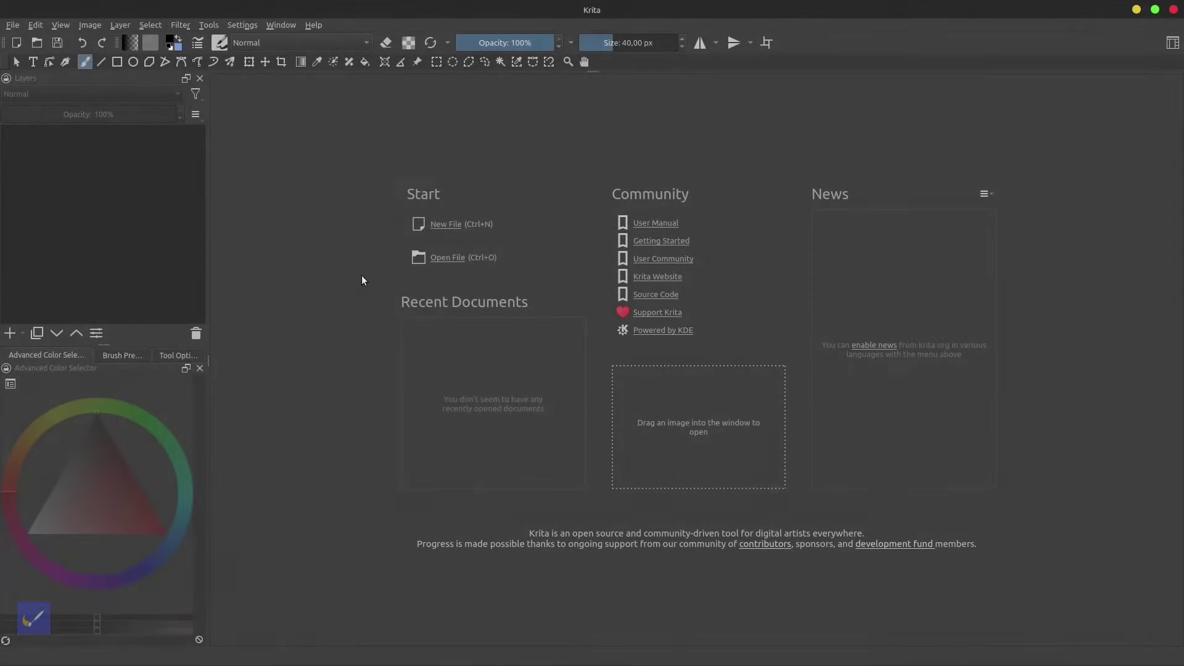
Create a new 1024 × 1024 px landscape document at 300 pixels/inch.
left_click(13, 26)
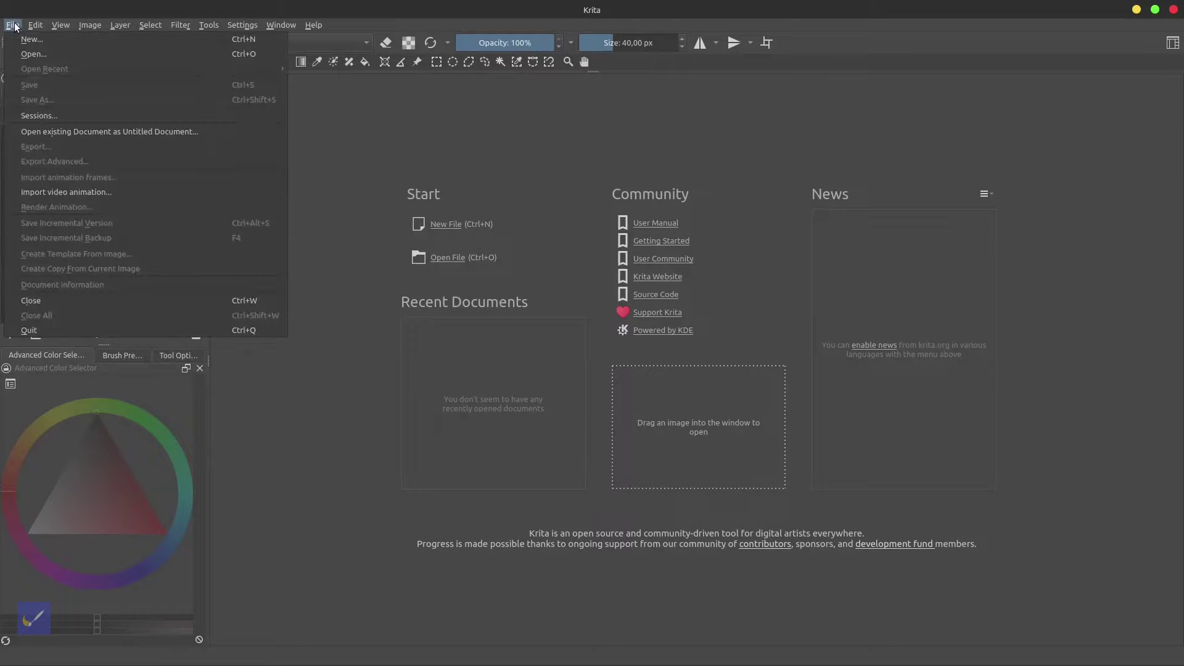
left_click(22, 41)
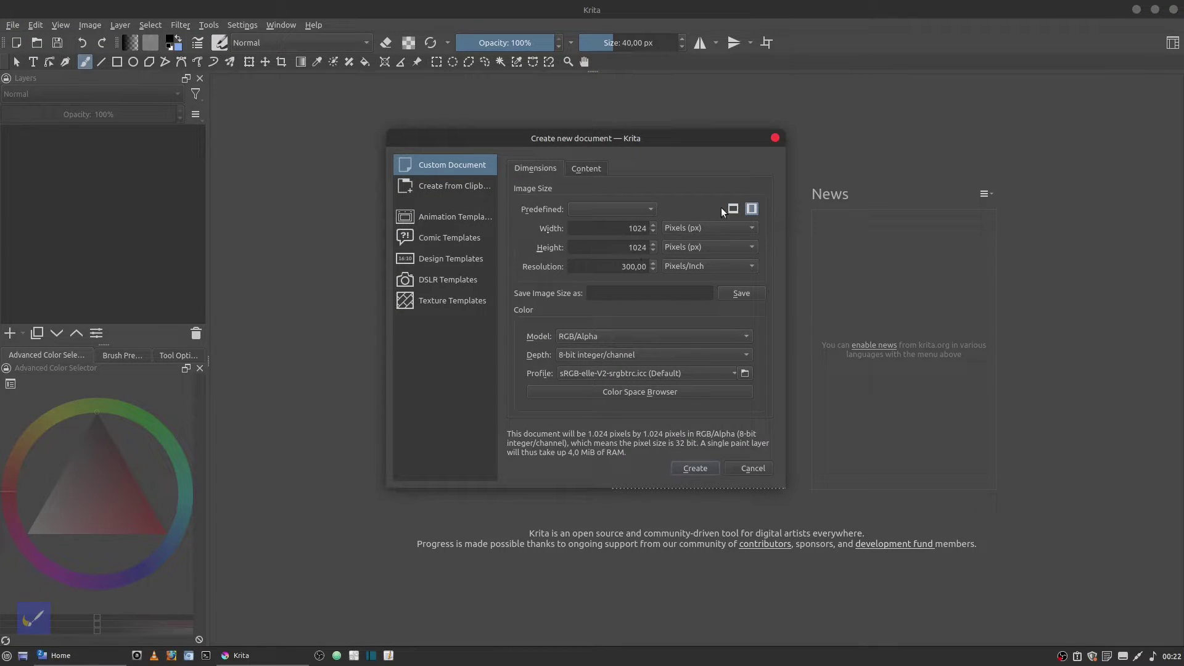
left_click(733, 209)
left_click(685, 468)
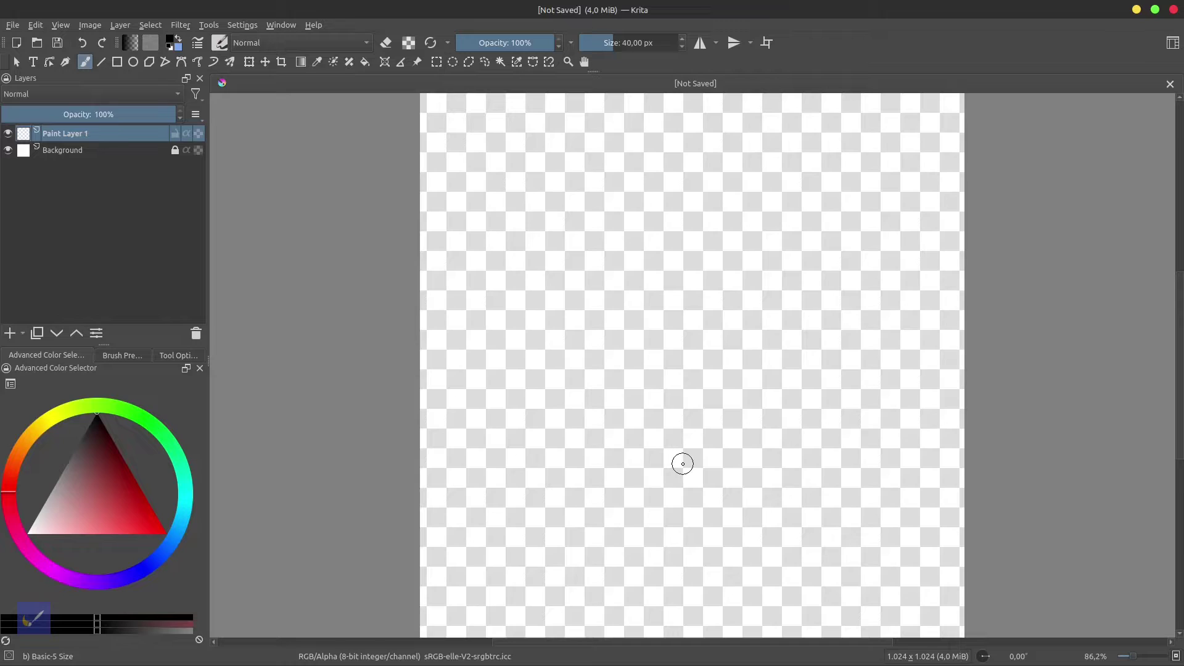
Remove the Background layer and Paint Layer 1, leaving one transparent layer.
left_click(153, 154)
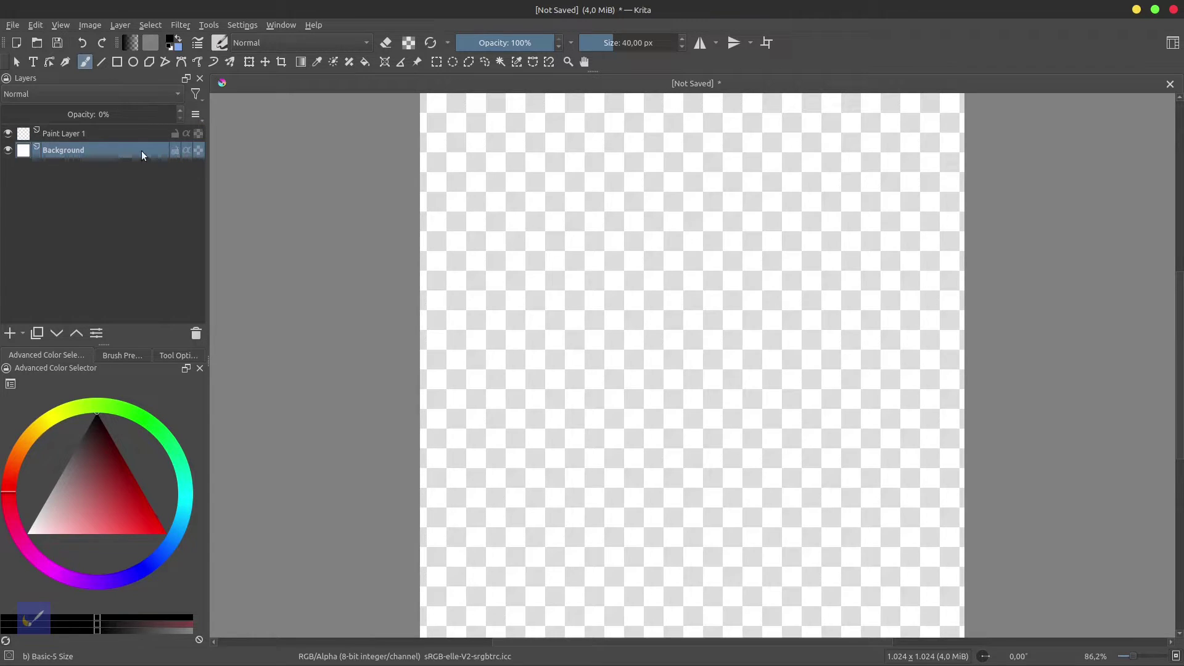
right_click(142, 151)
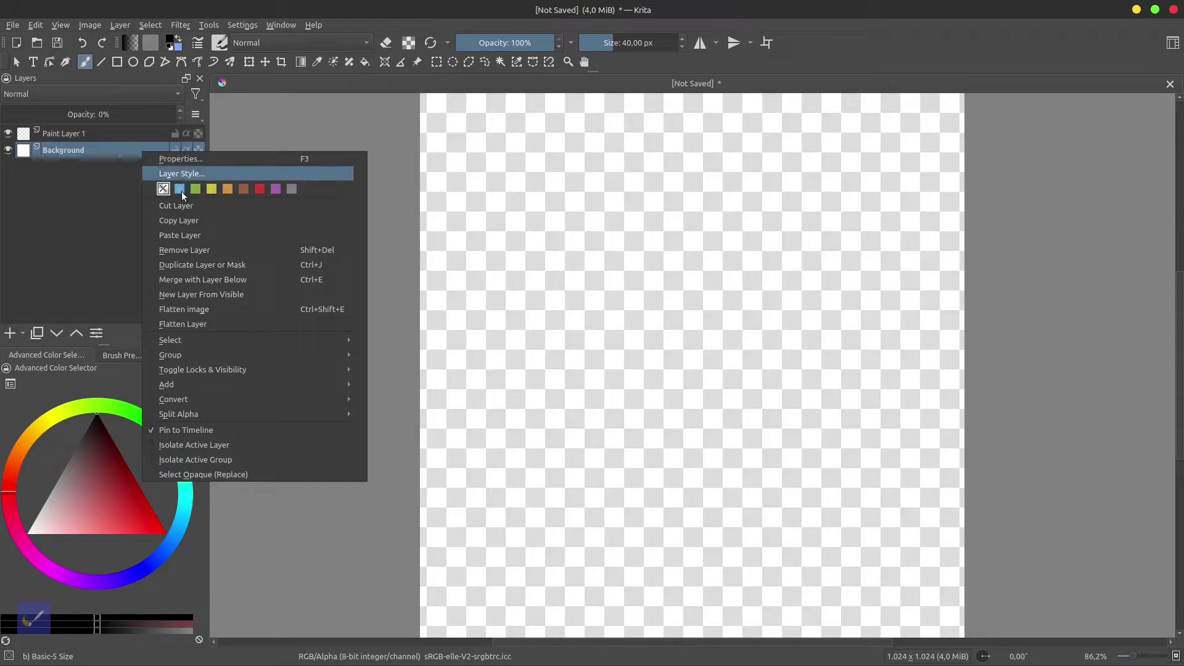
left_click(188, 250)
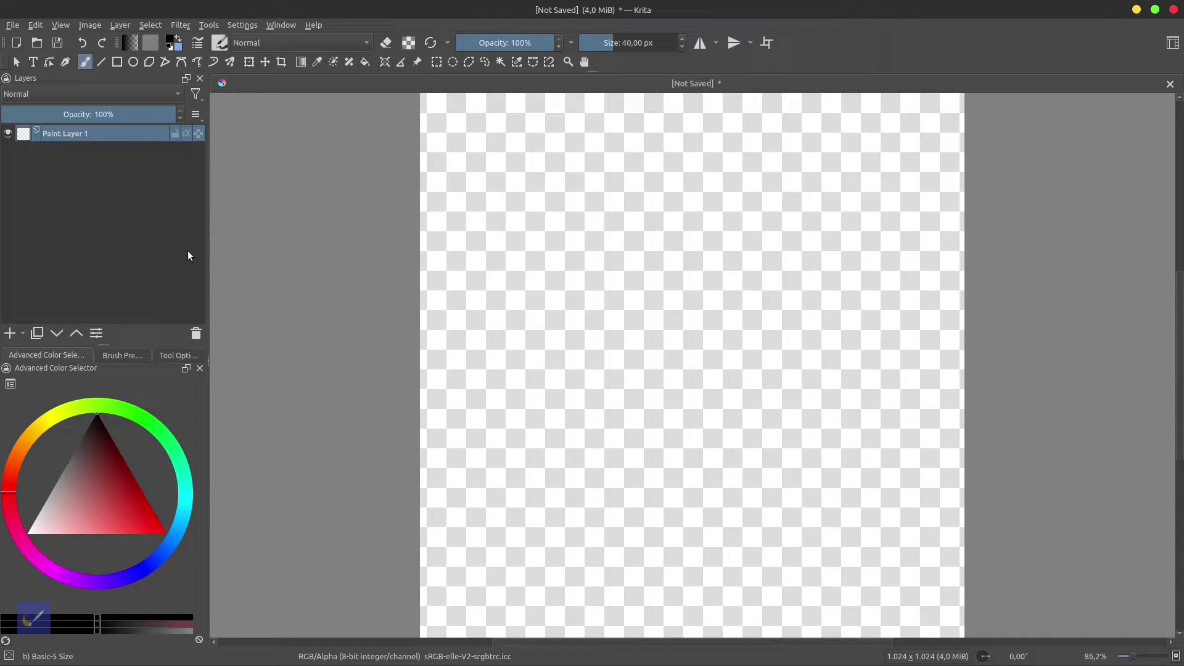
right_click(138, 135)
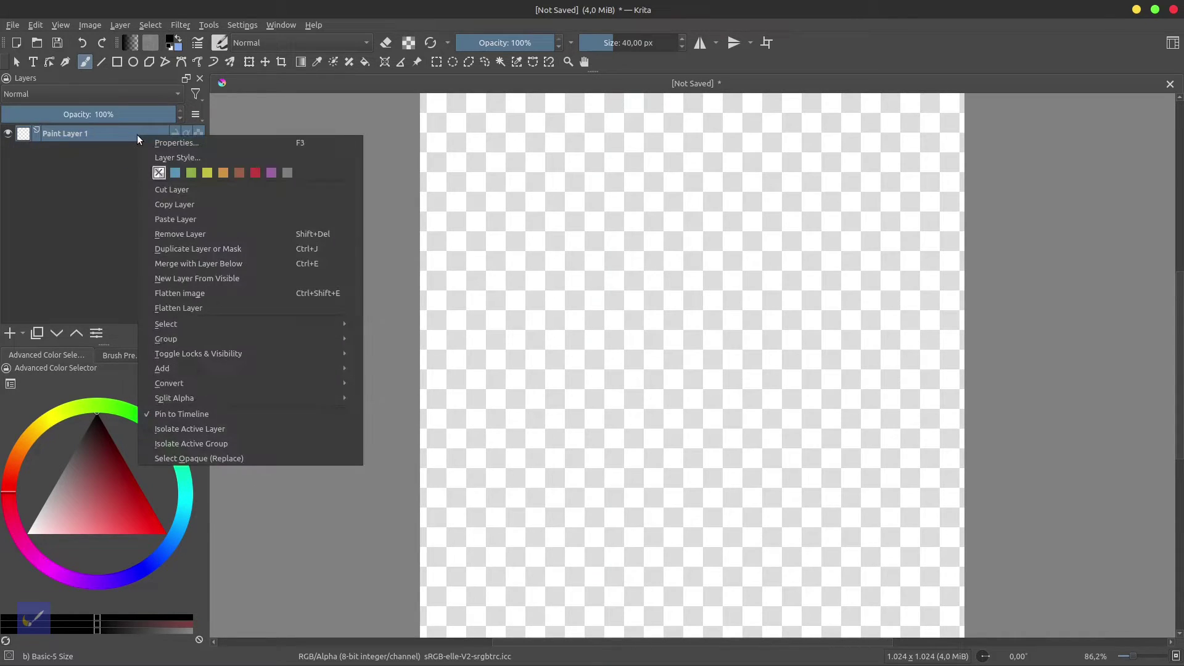
left_click(178, 236)
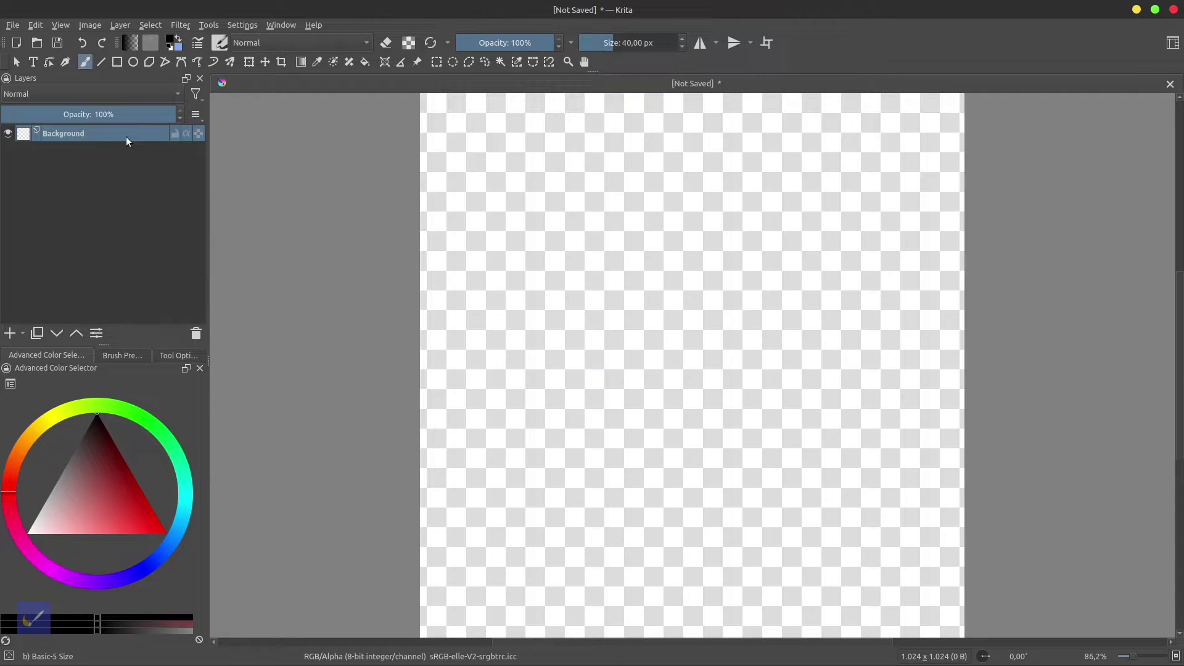
Save the document as the Krita file anak ayam.kra.
left_click(12, 25)
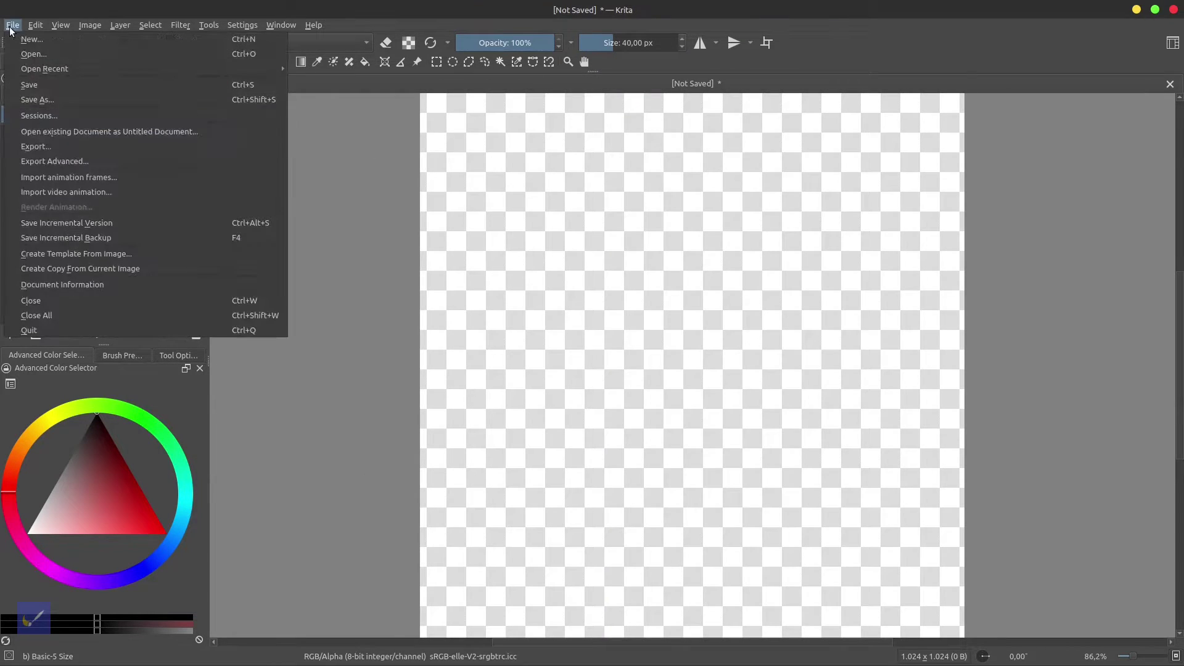
left_click(43, 91)
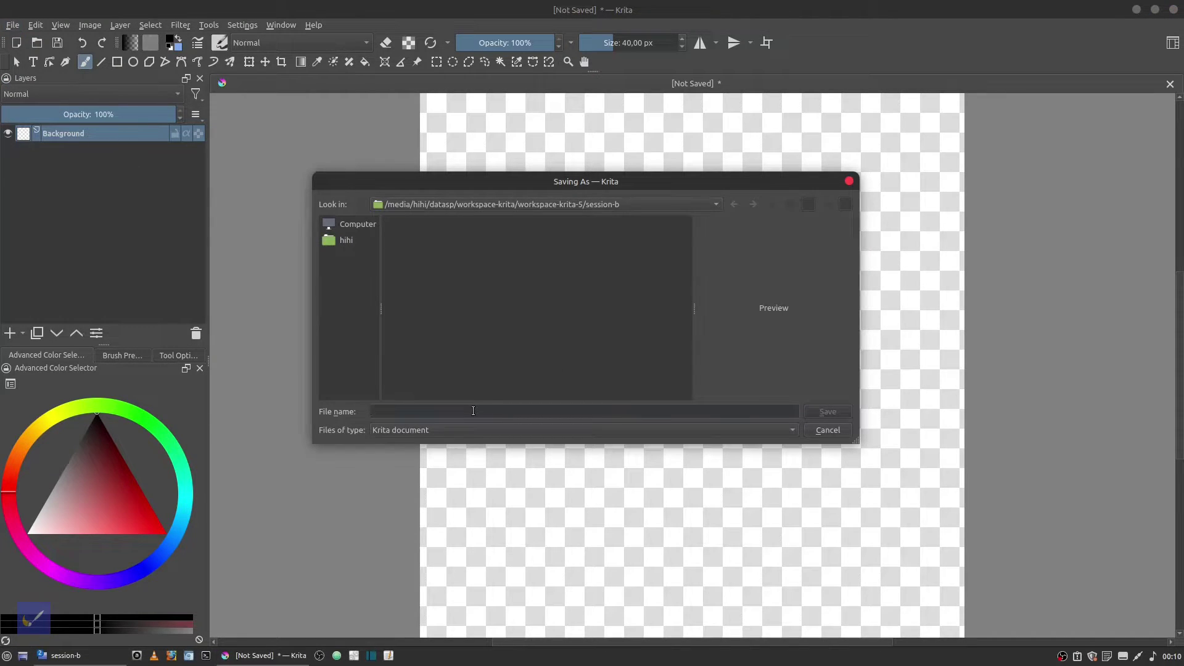
type("anak ayam")
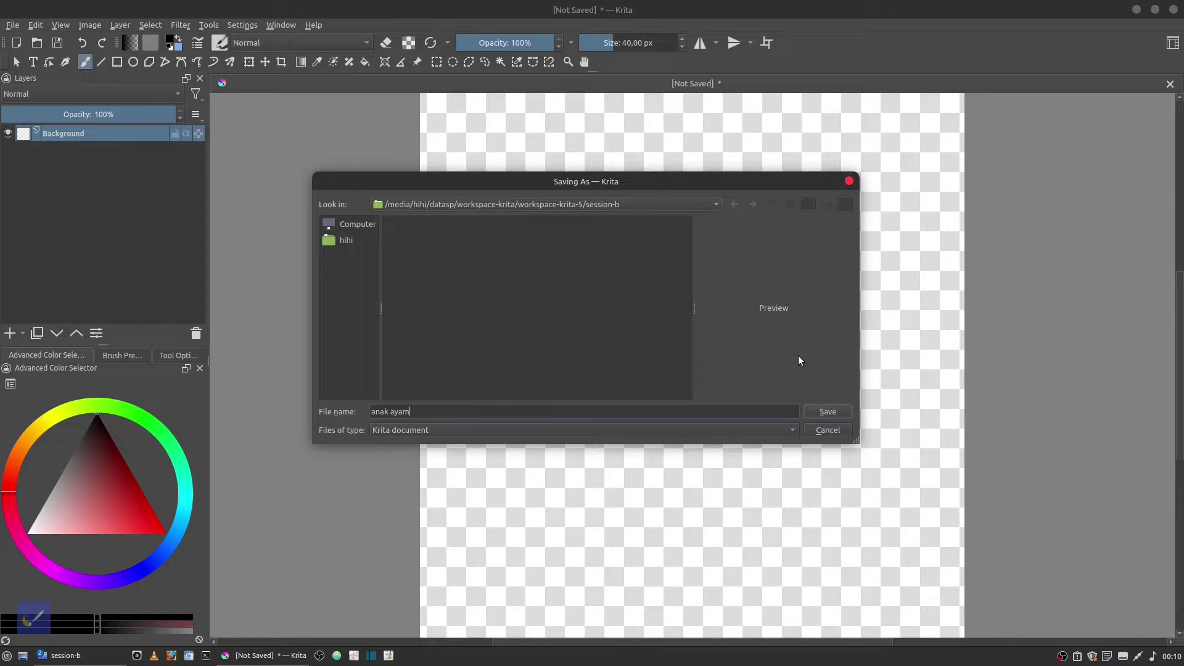
left_click(827, 412)
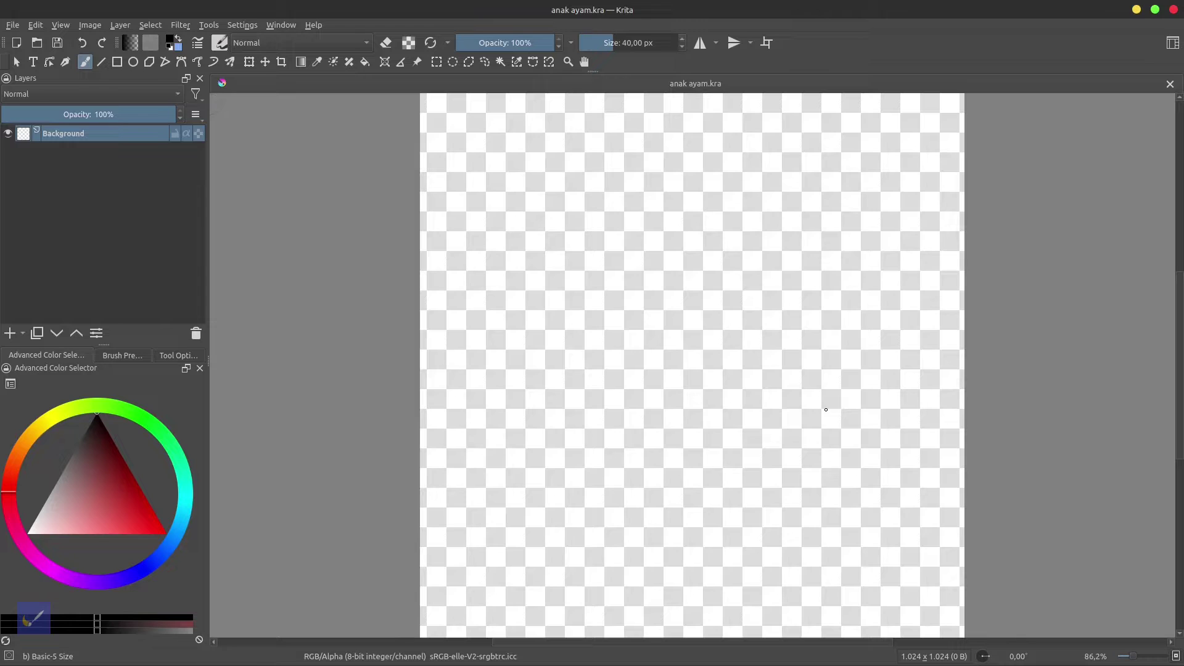
Add a group layer named Anak Ayam.
left_click(23, 333)
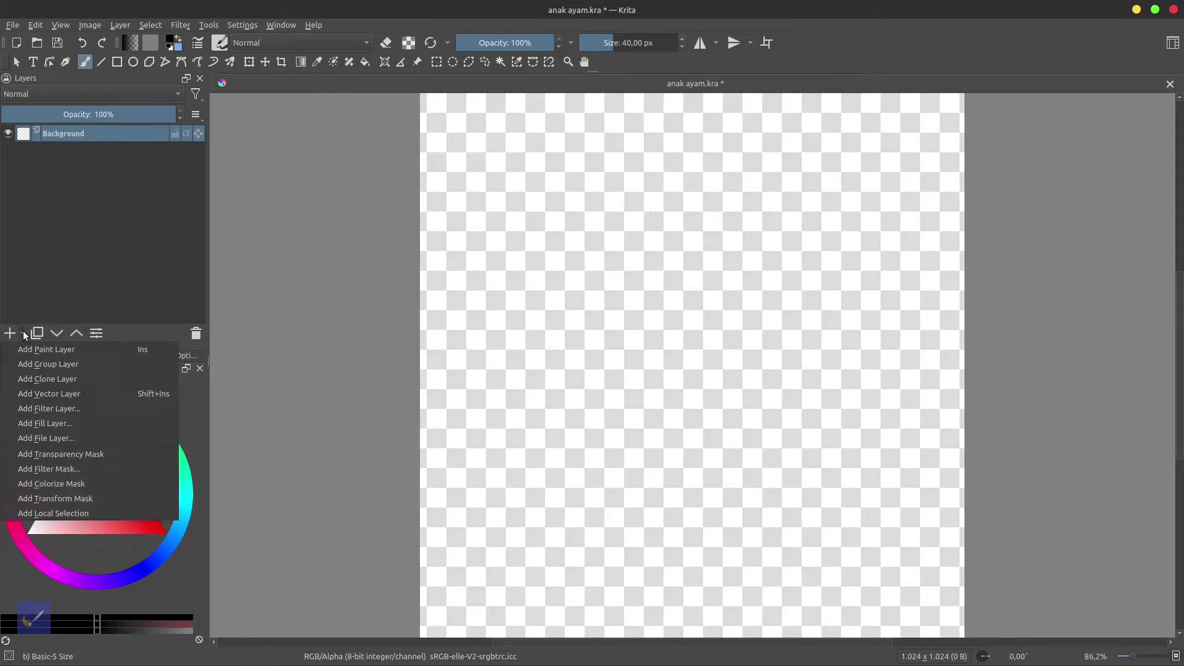
left_click(31, 362)
double_click(81, 136)
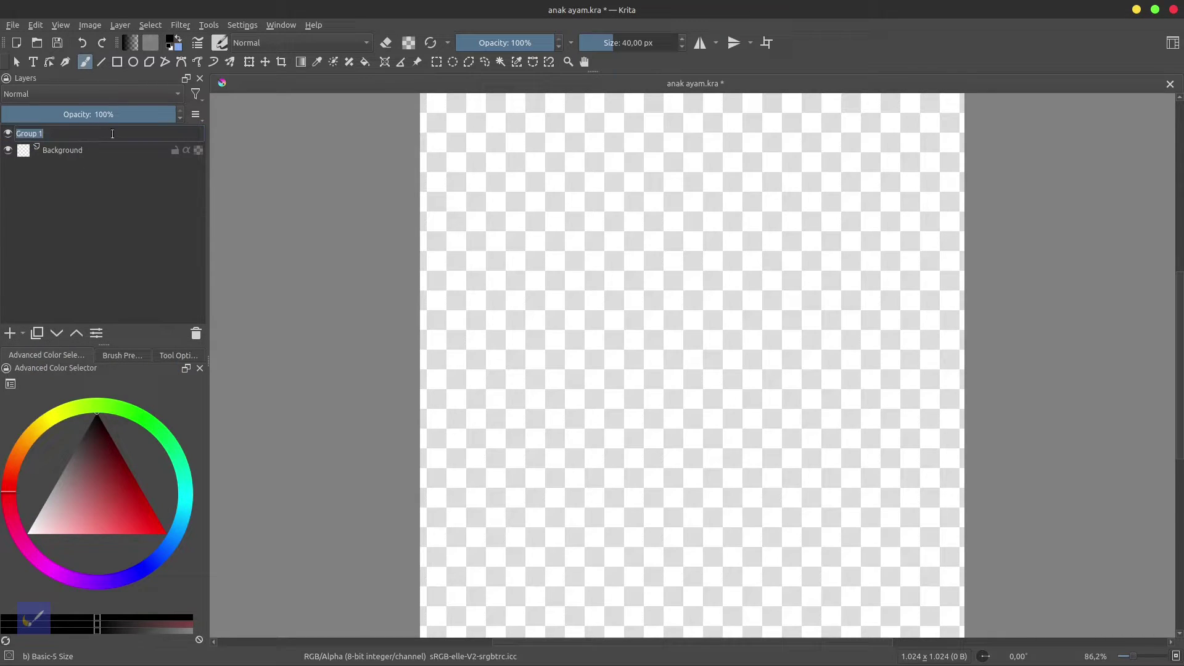
type("Anak Ayam")
key("Return")
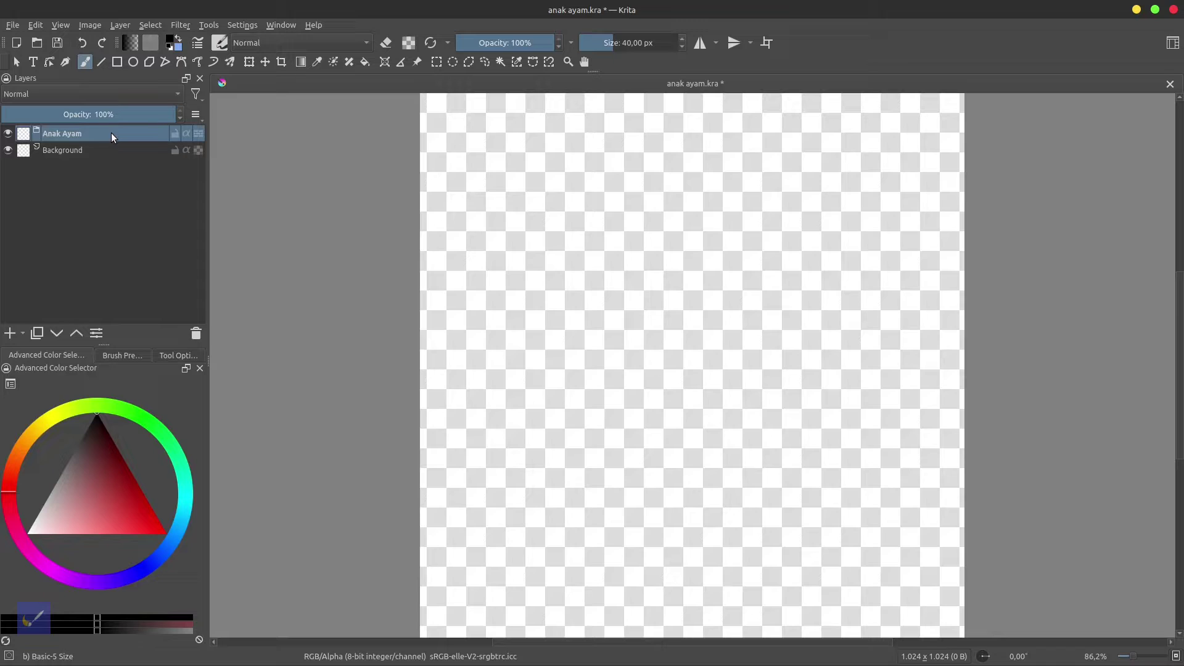
Add a paint layer named Badan inside the group and save the file.
left_click(23, 334)
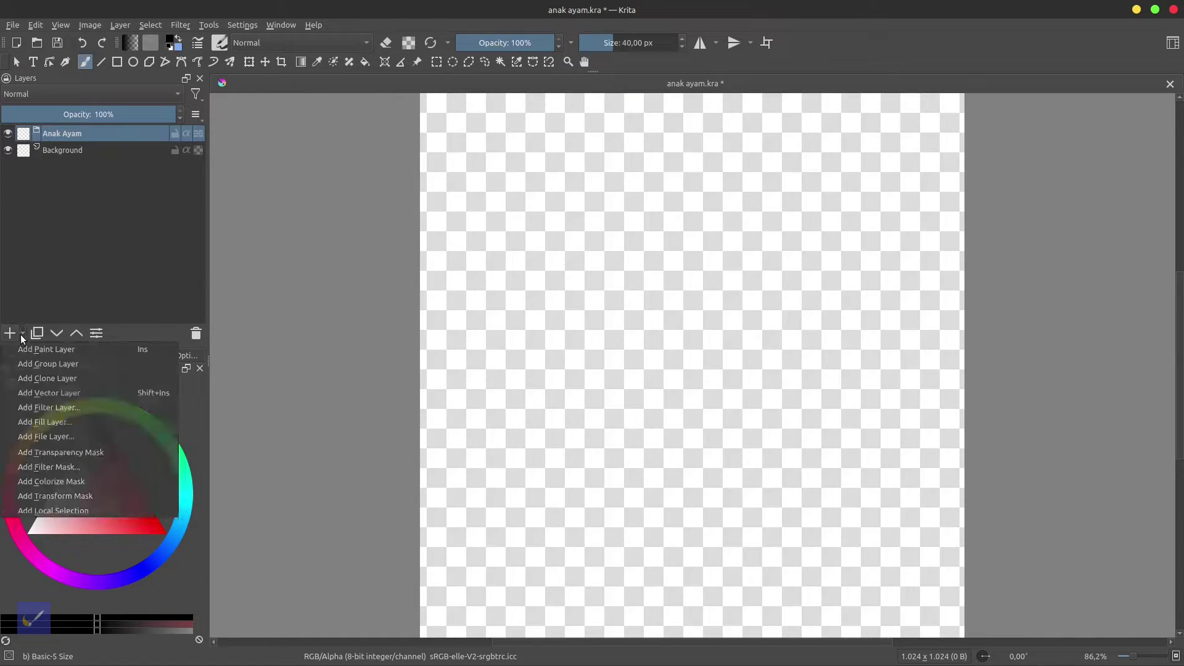
left_click(23, 350)
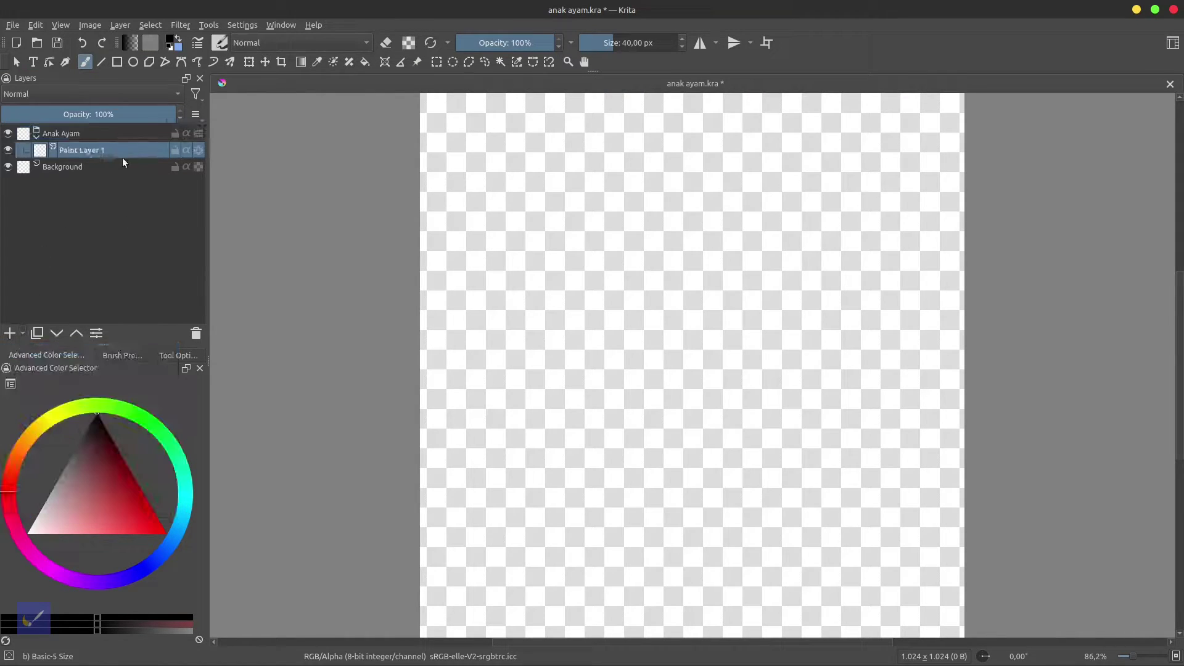
double_click(147, 149)
type("Ba")
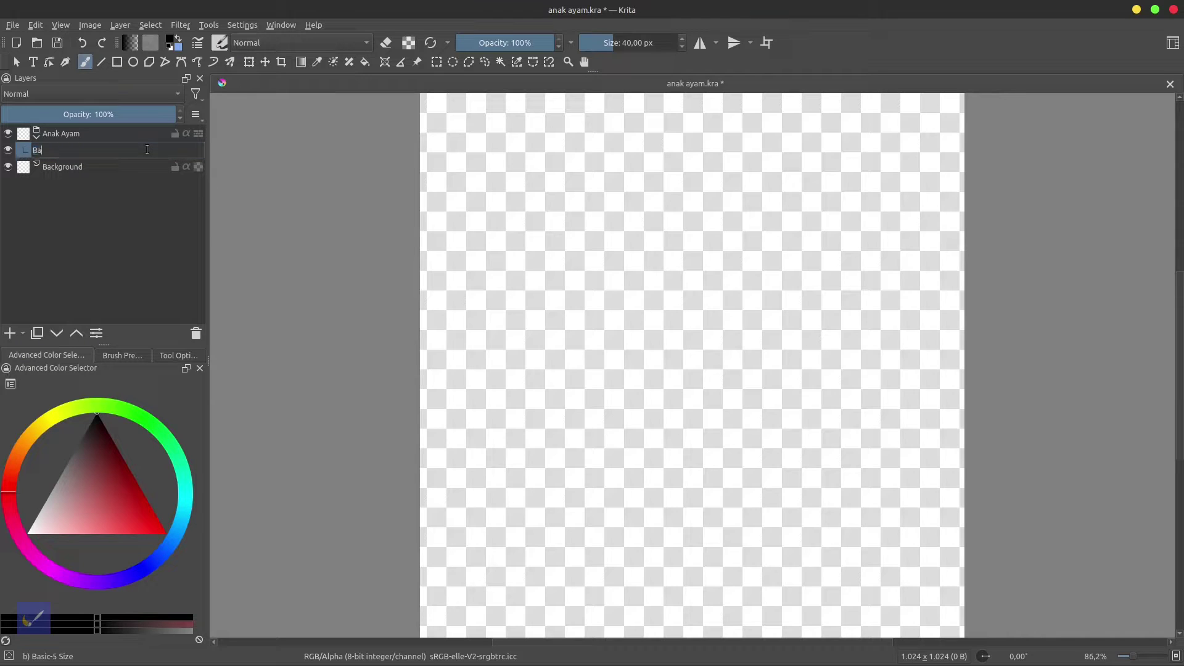
type("dan")
key("Return")
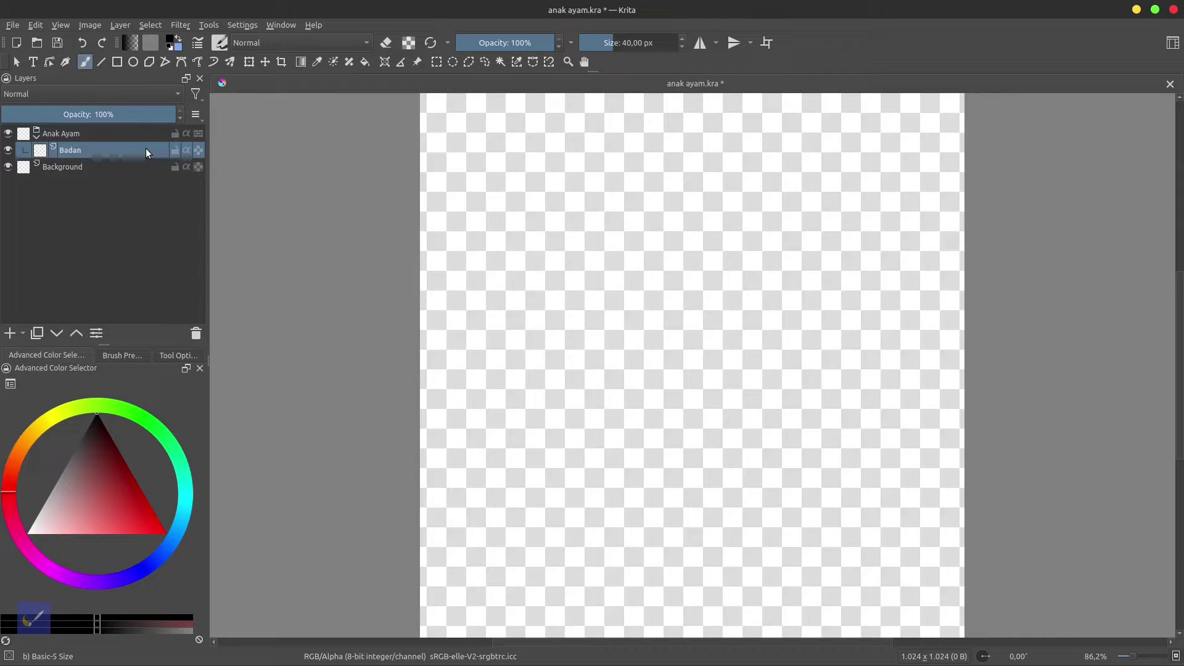
key("ctrl+s")
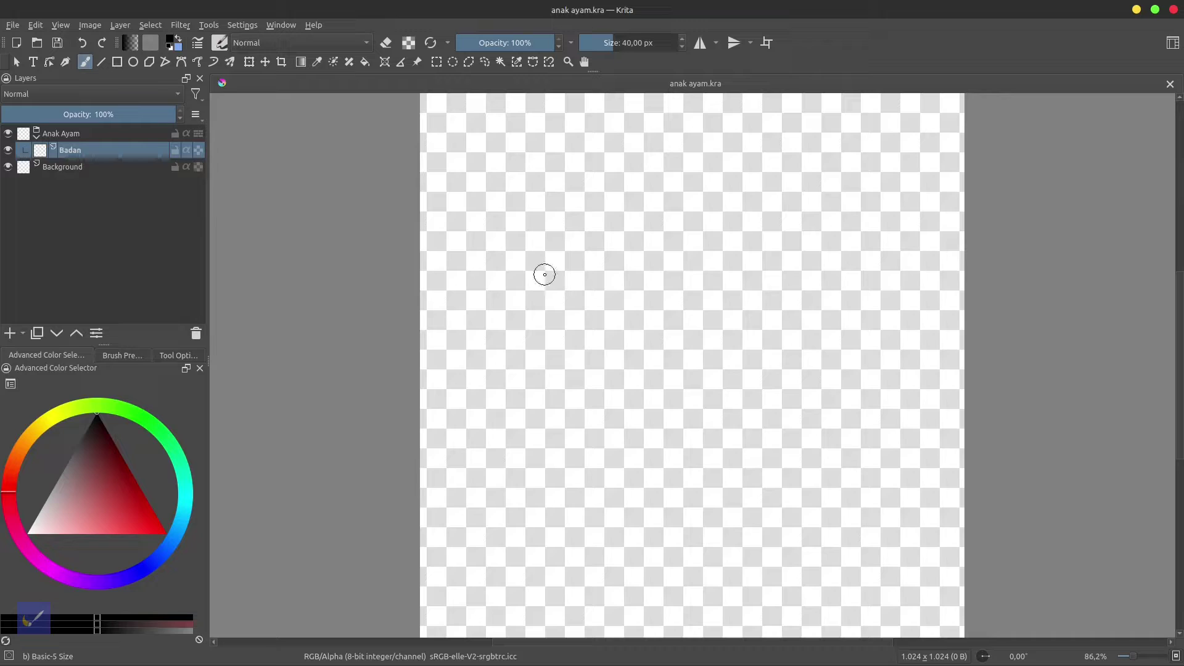
With a 5 px brush, draw the chick's rounded body outline ending in a pointed tail.
left_click(610, 41)
left_click_drag(610, 41, 611, 41)
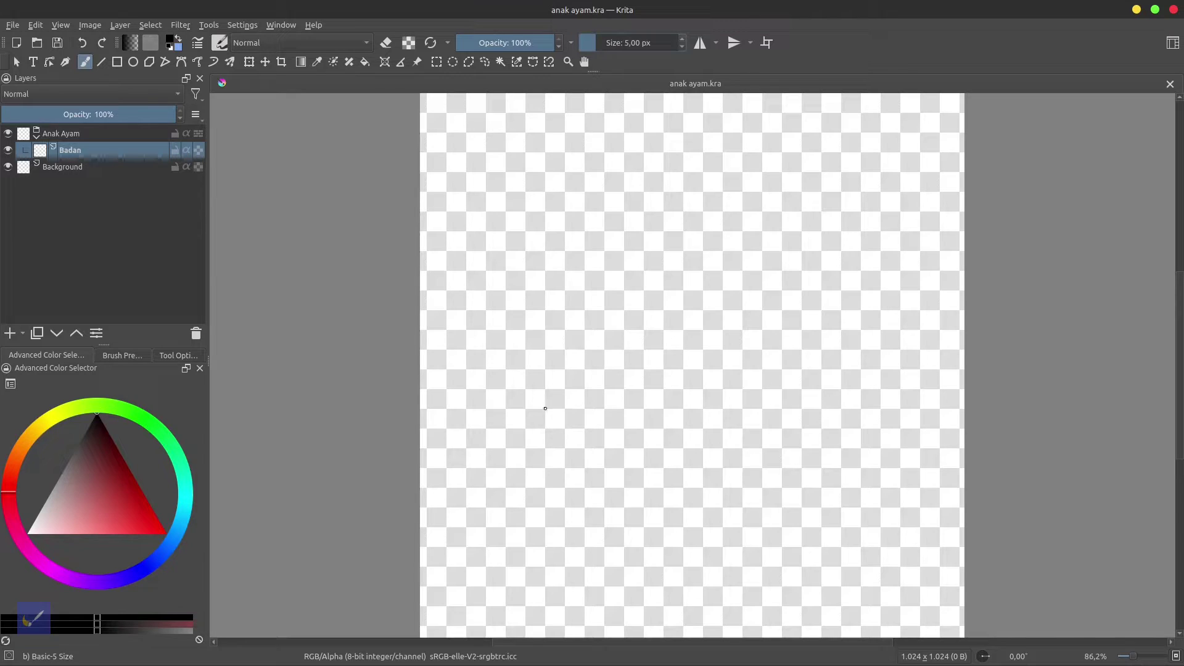
left_click(137, 355)
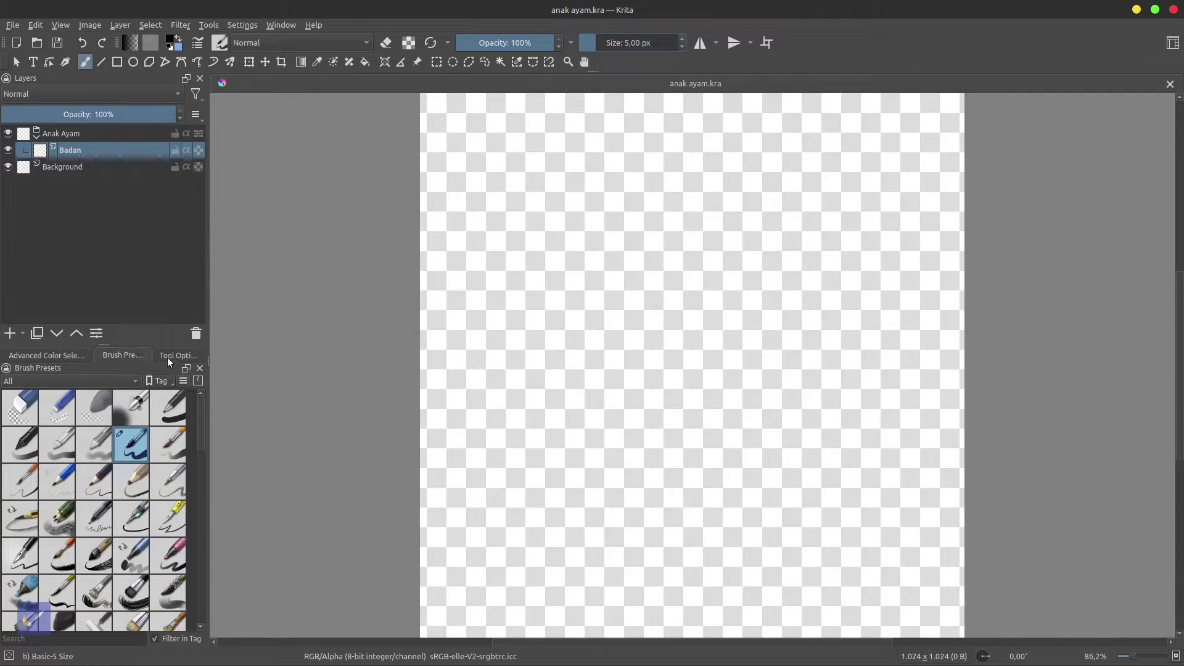
left_click(167, 357)
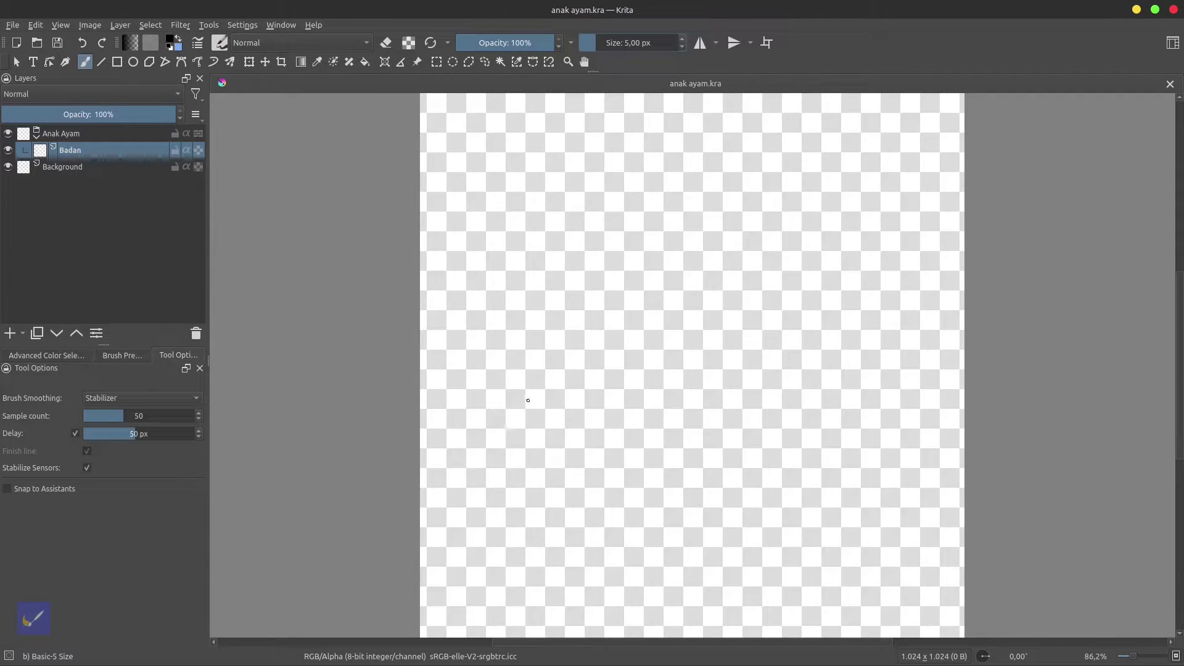
mouse_move(523, 391)
left_mouse_down()
mouse_move(739, 484)
mouse_move(727, 168)
mouse_move(582, 373)
mouse_move(532, 377)
mouse_move(481, 337)
mouse_move(526, 398)
mouse_move(576, 399)
left_mouse_up()
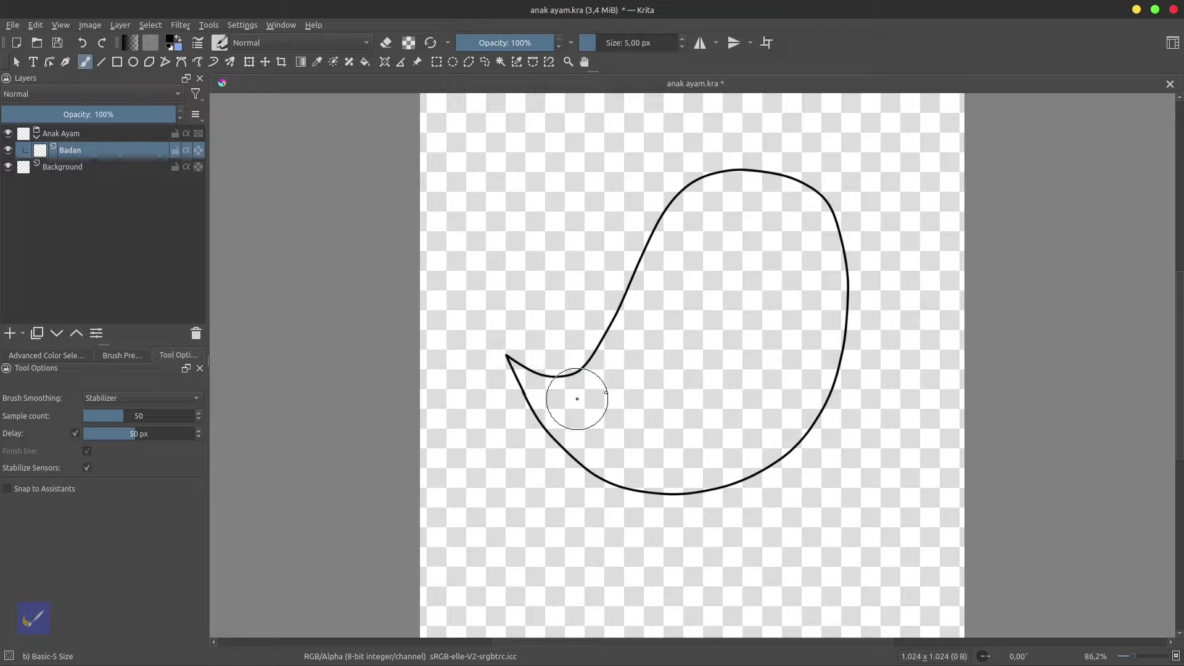
Add a paint layer named cucuk to the Anak Ayam group and save.
left_click(85, 134)
left_click(23, 333)
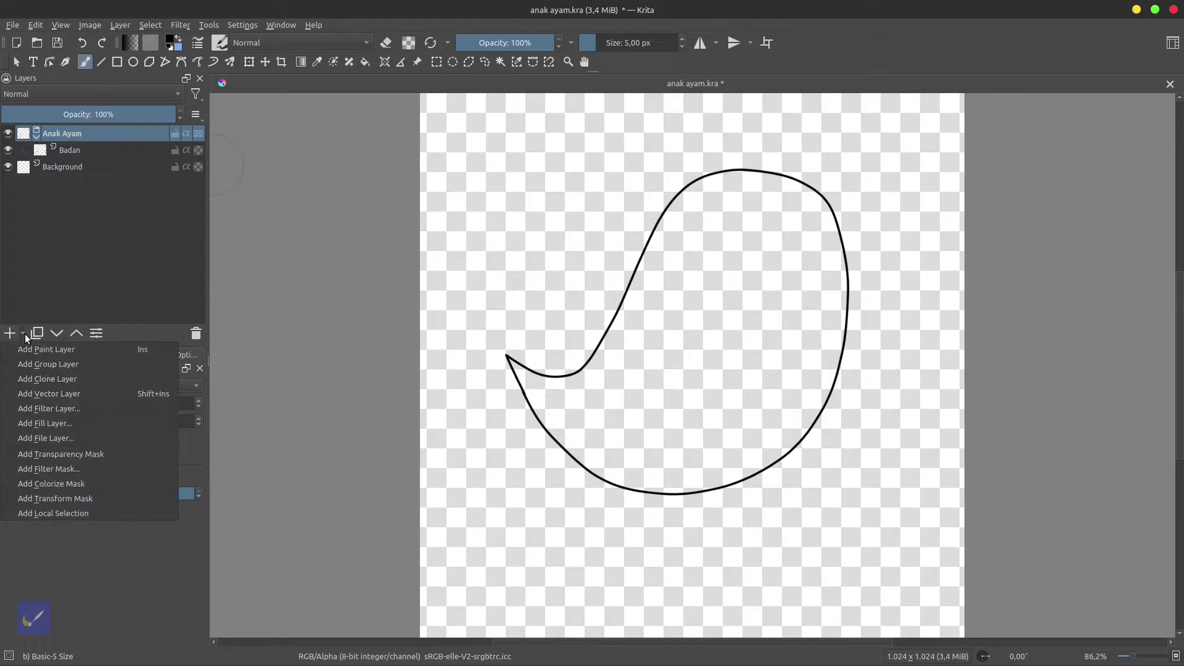
left_click(28, 344)
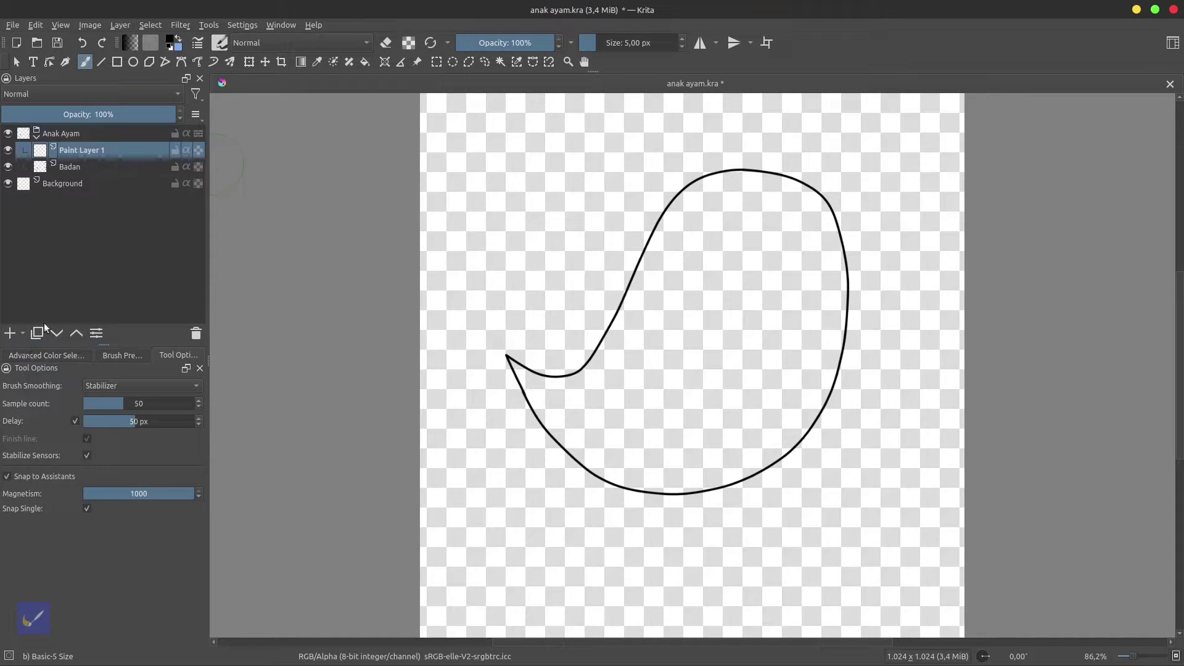
double_click(101, 150)
type("cucuk")
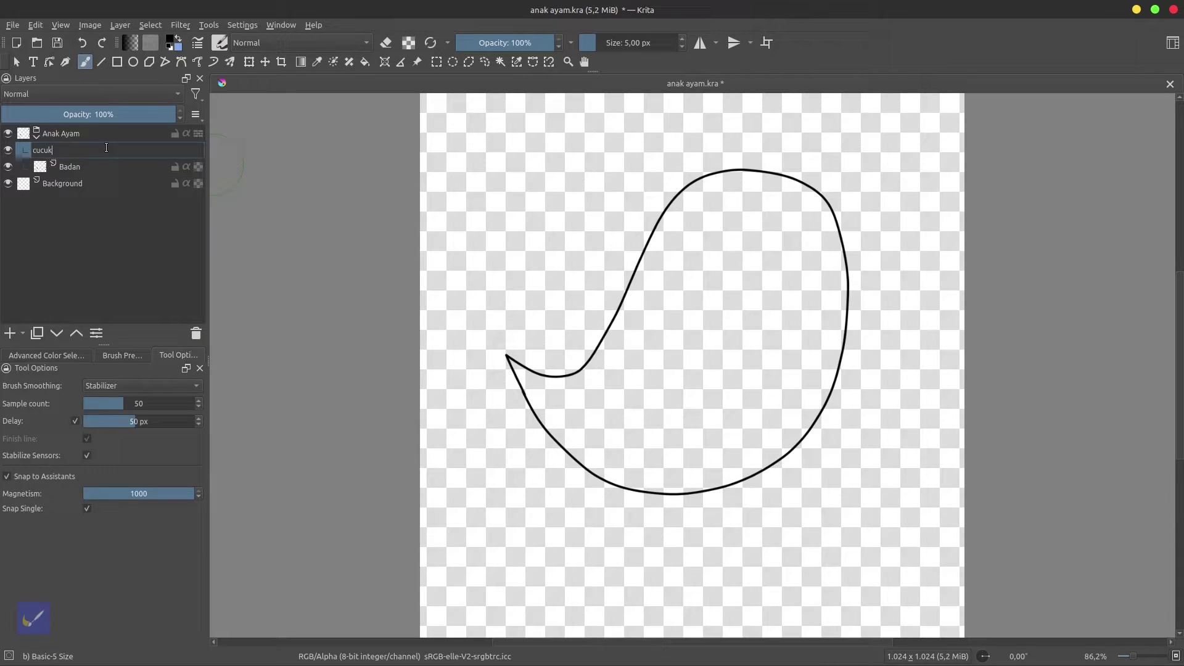
key("Return")
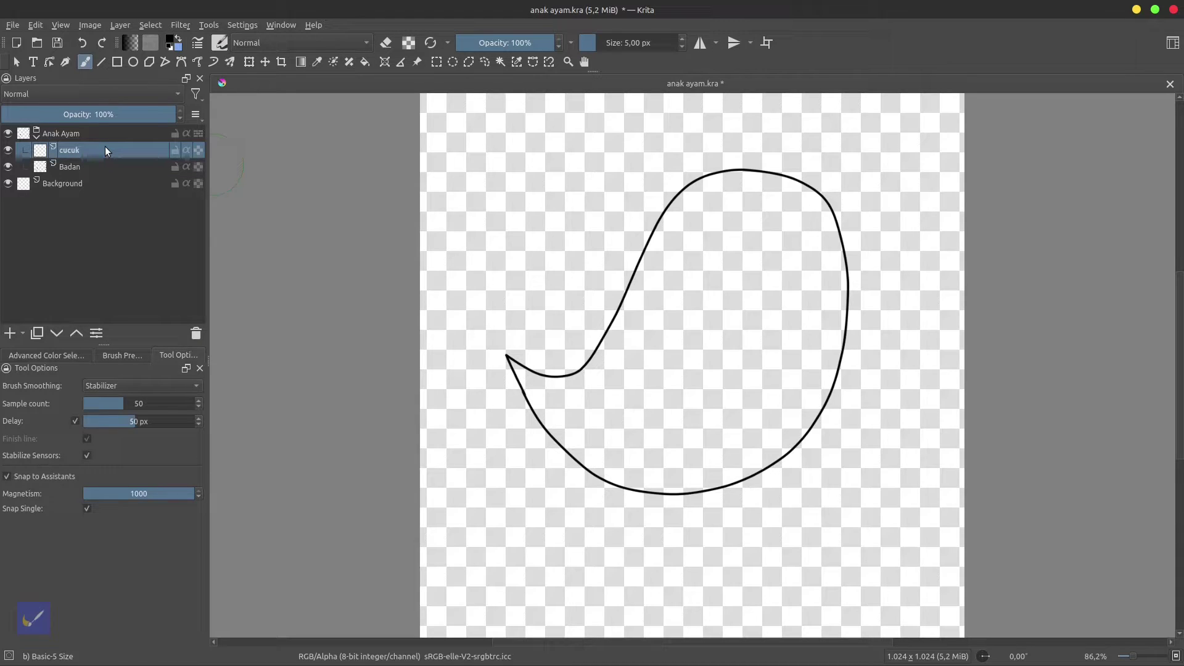
key("ctrl+s")
At 100% zoom, draw the two open beak lines, then enable Snap to Assistants.
key("1")
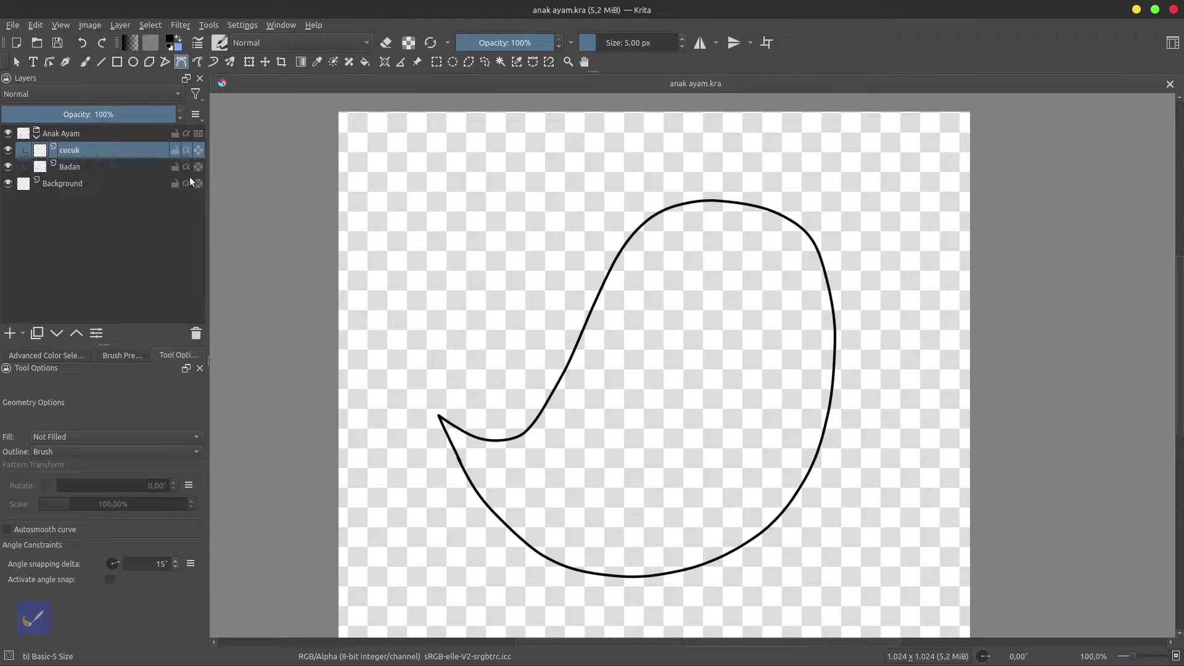
left_click(85, 62)
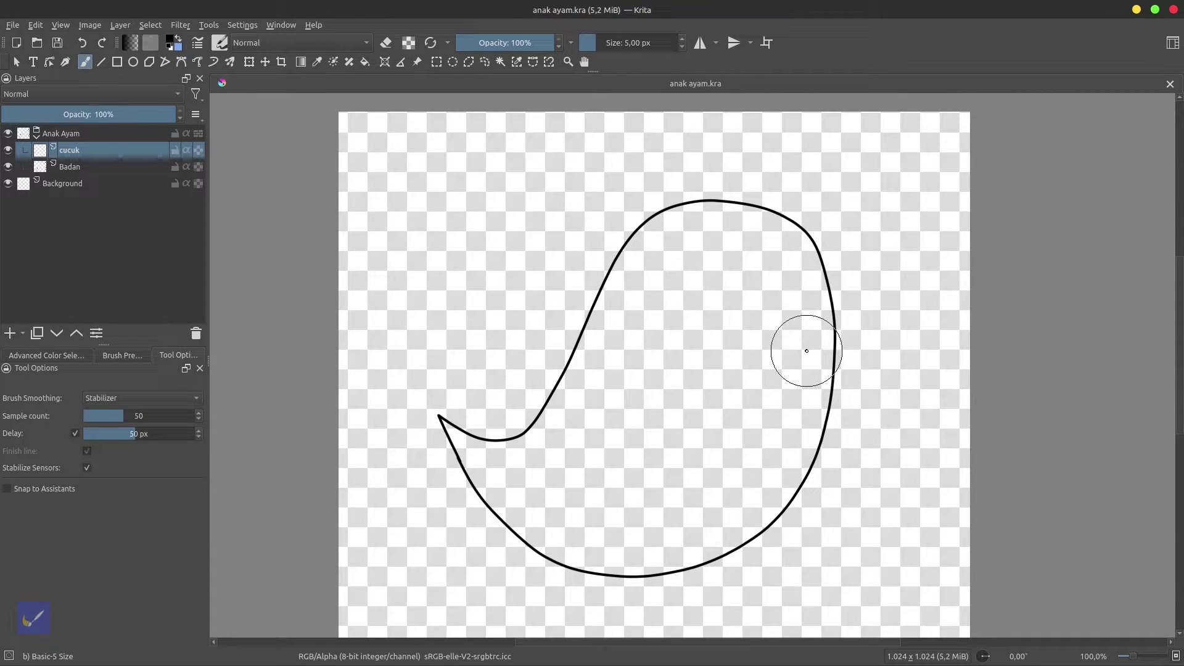
mouse_move(806, 351)
left_mouse_down()
mouse_move(868, 340)
mouse_move(784, 286)
left_mouse_up()
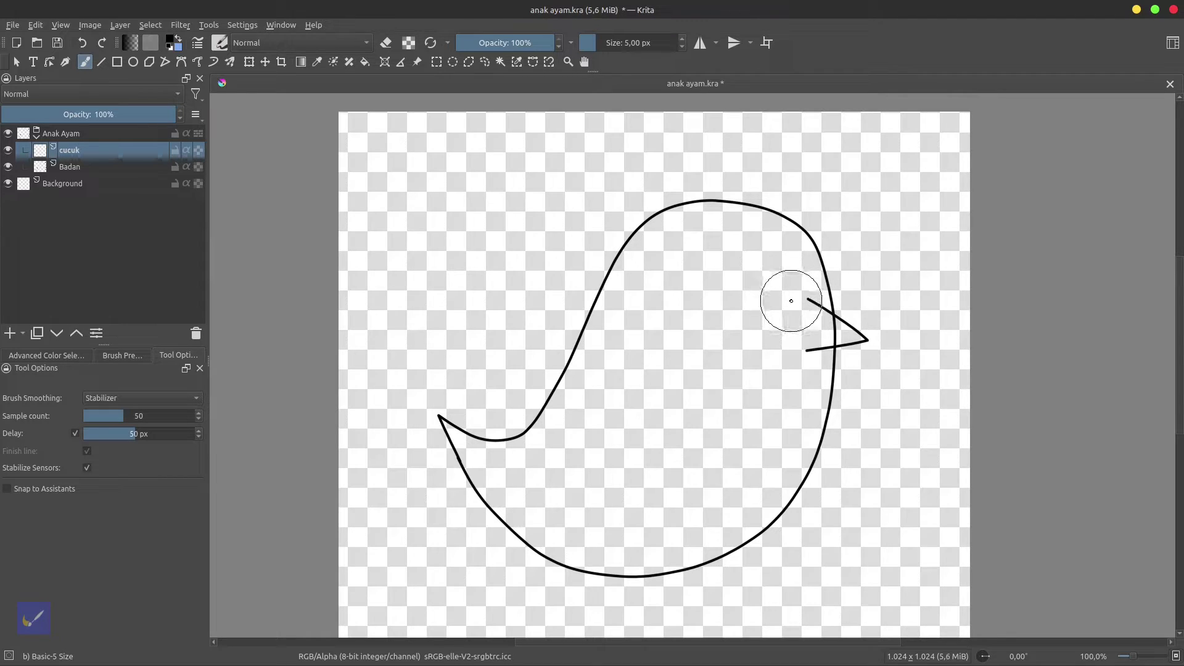
key("ctrl+shift+l")
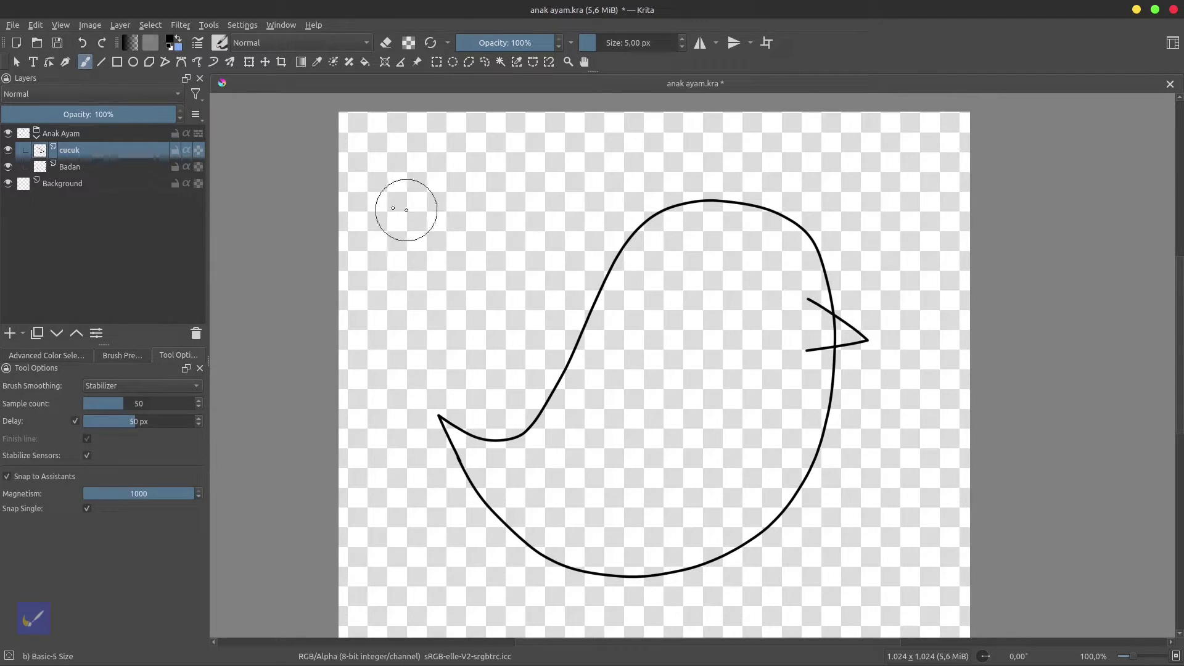
Close the beak's open back with a curved Bezier stroke from its top tip to the lower end.
left_click(184, 66)
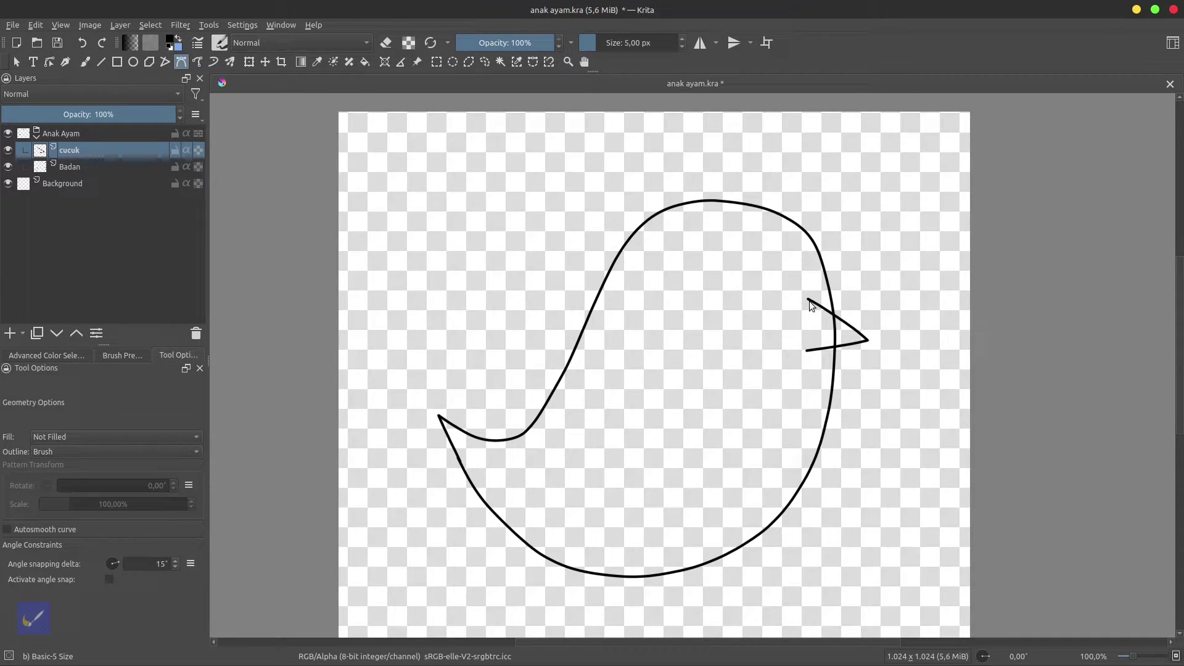
scroll(810, 307, "up", 3)
scroll(795, 290, "up", 2)
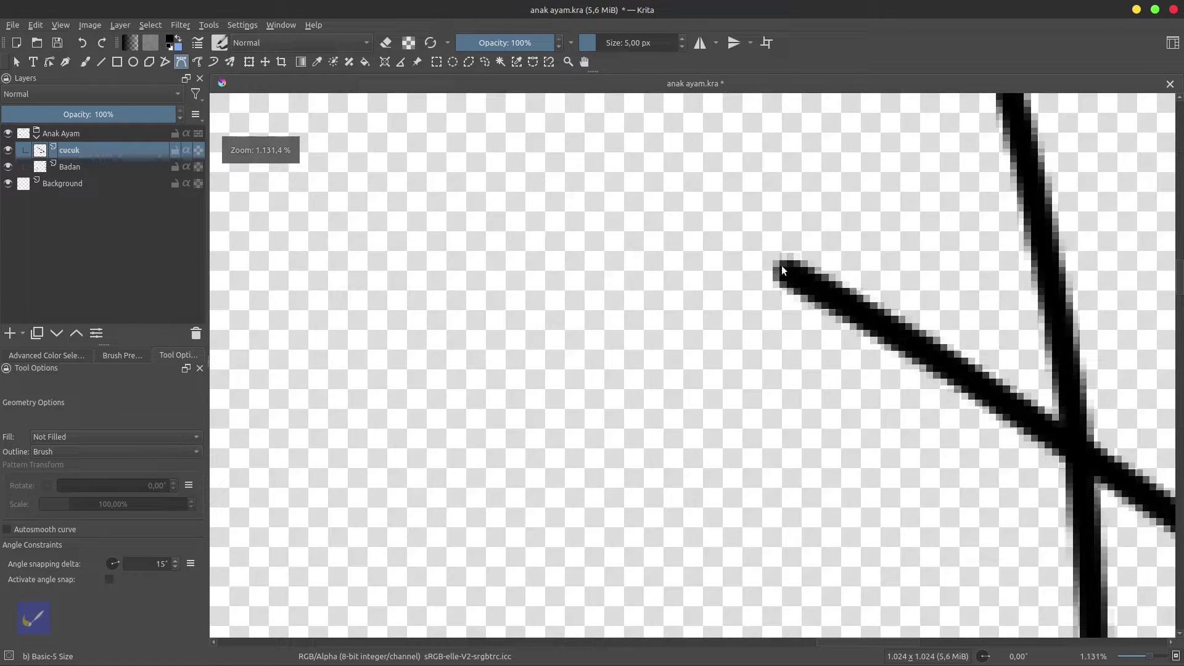
scroll(769, 271, "up", 1)
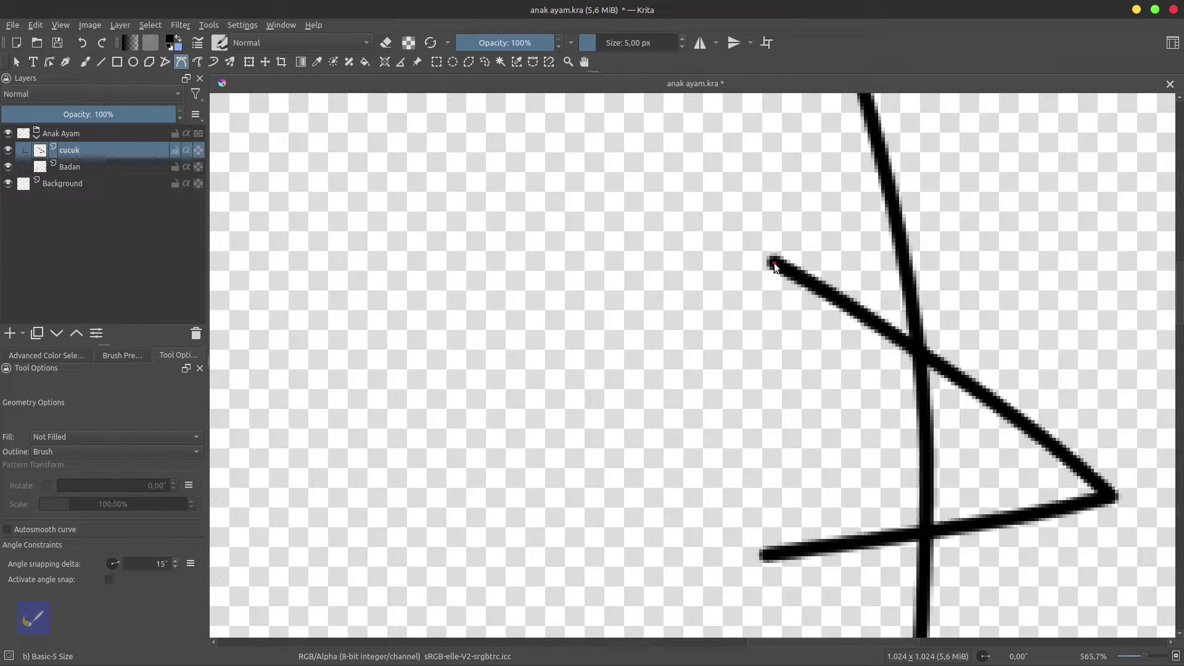
left_click(774, 264)
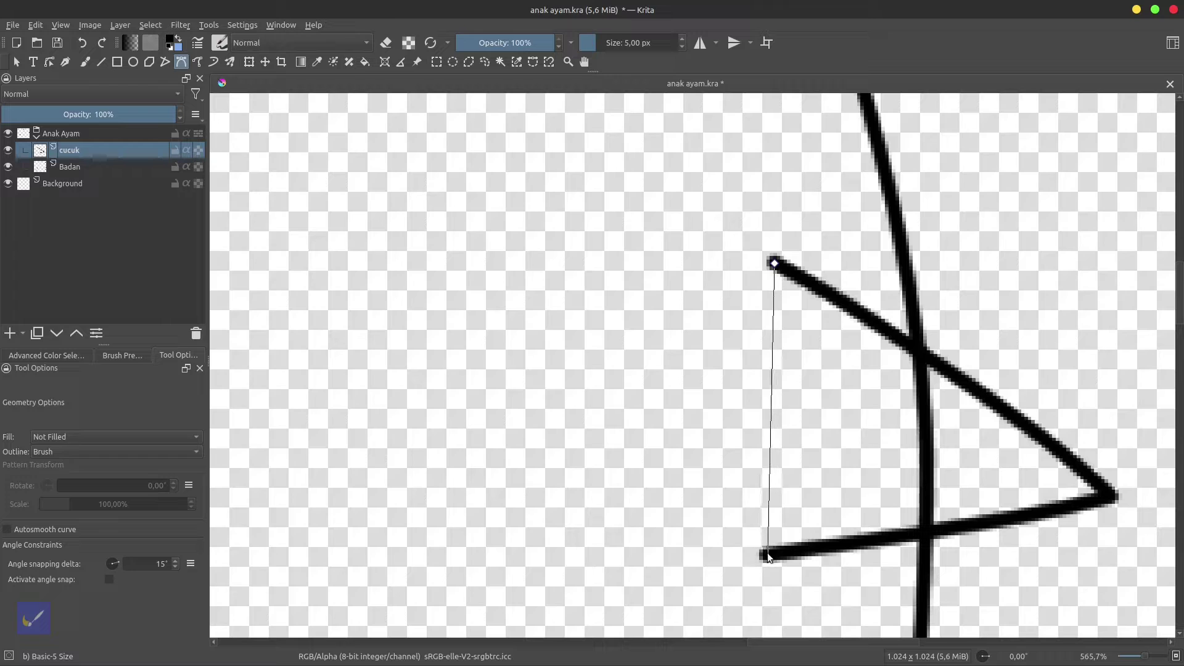
mouse_move(768, 553)
left_mouse_down()
mouse_move(872, 638)
mouse_move(890, 615)
left_mouse_up()
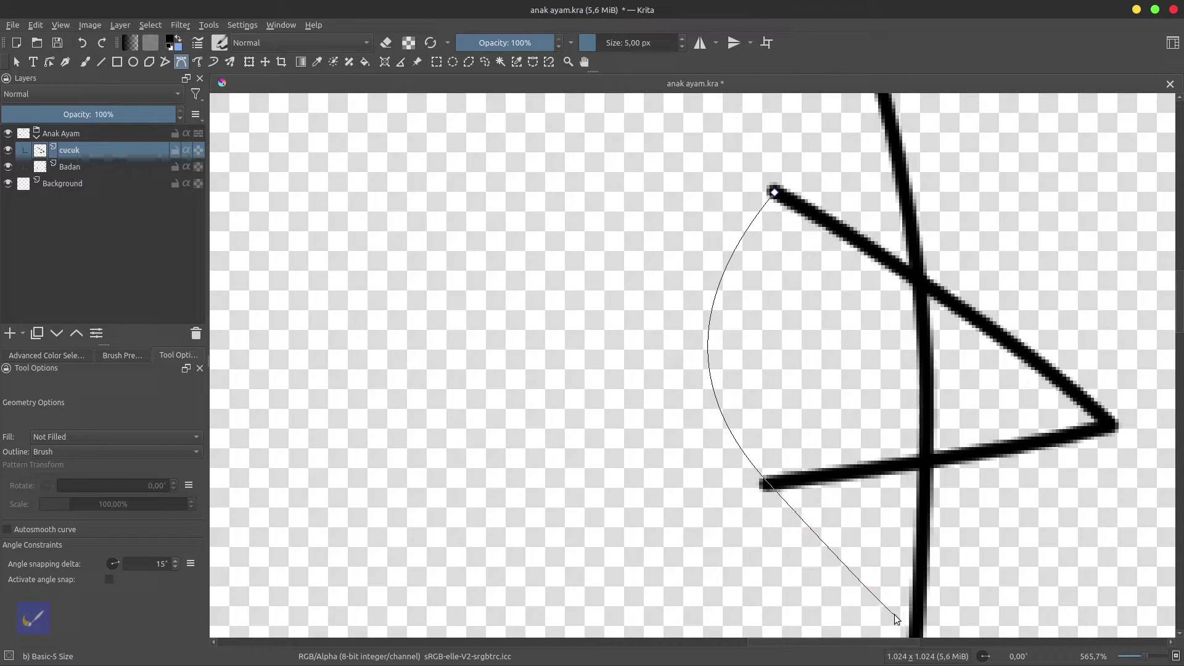
key("Return")
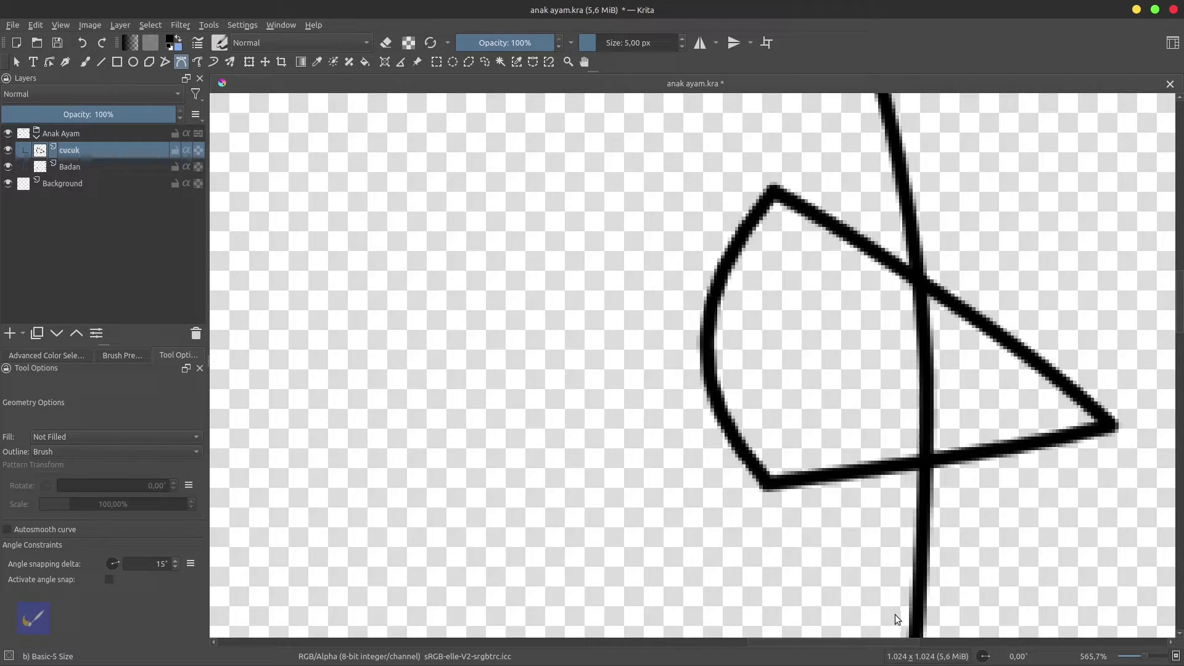
scroll(657, 382, "down", 4)
scroll(664, 389, "down", 1)
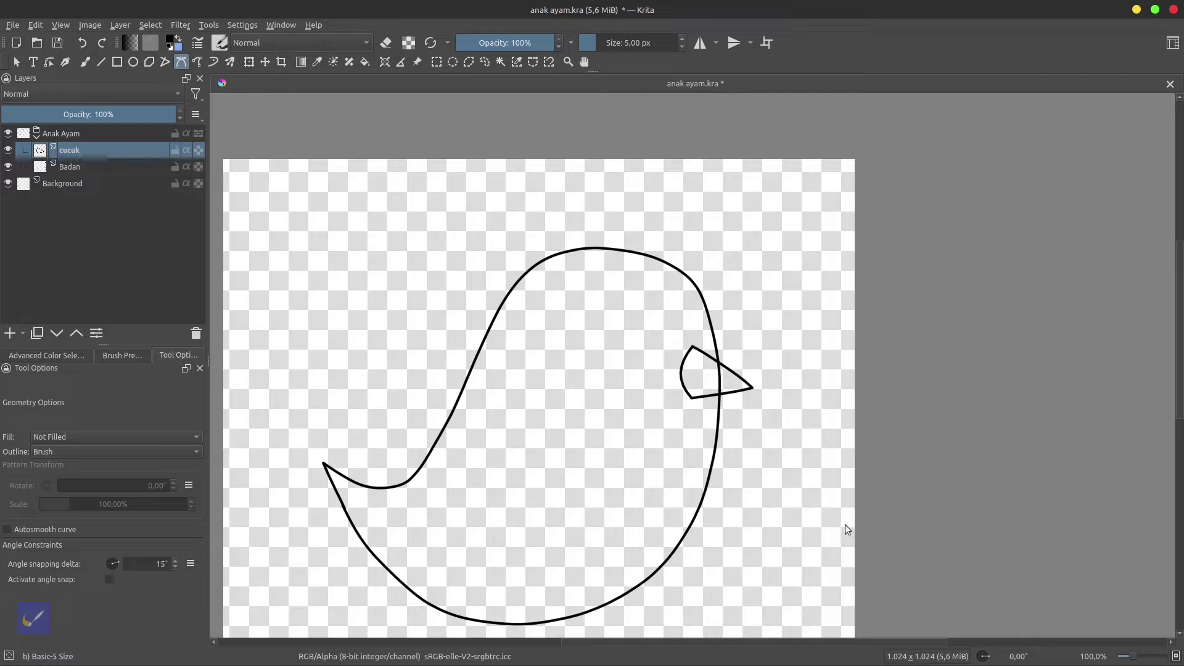
left_click_drag(582, 438, 664, 366)
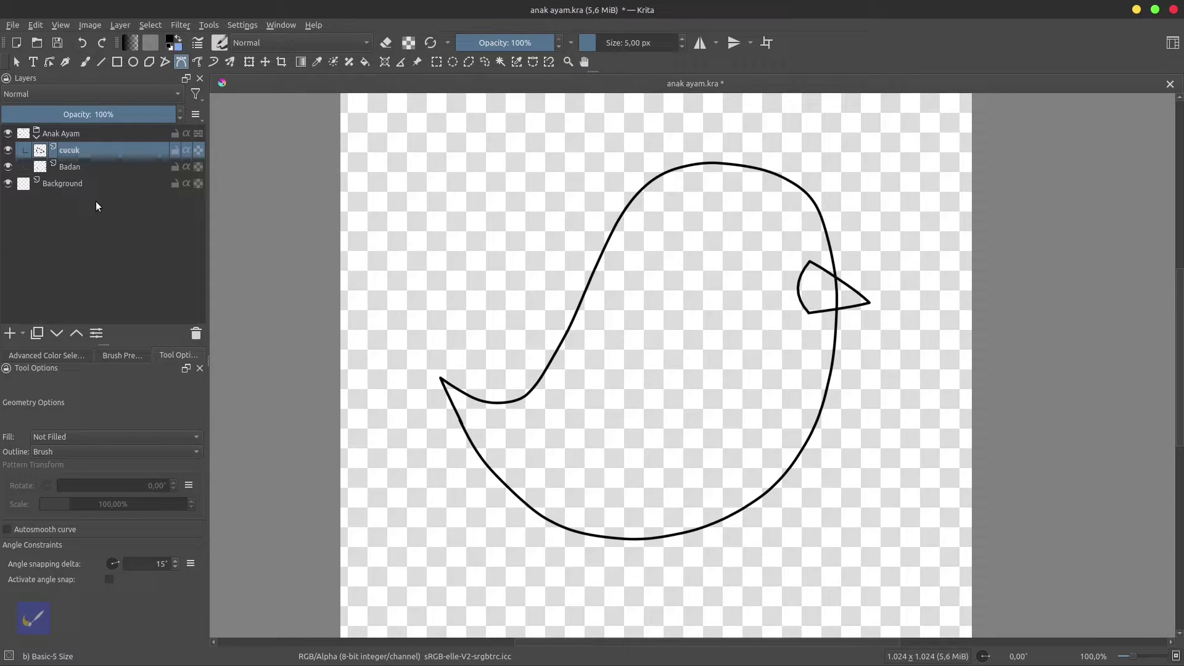
left_click(78, 134)
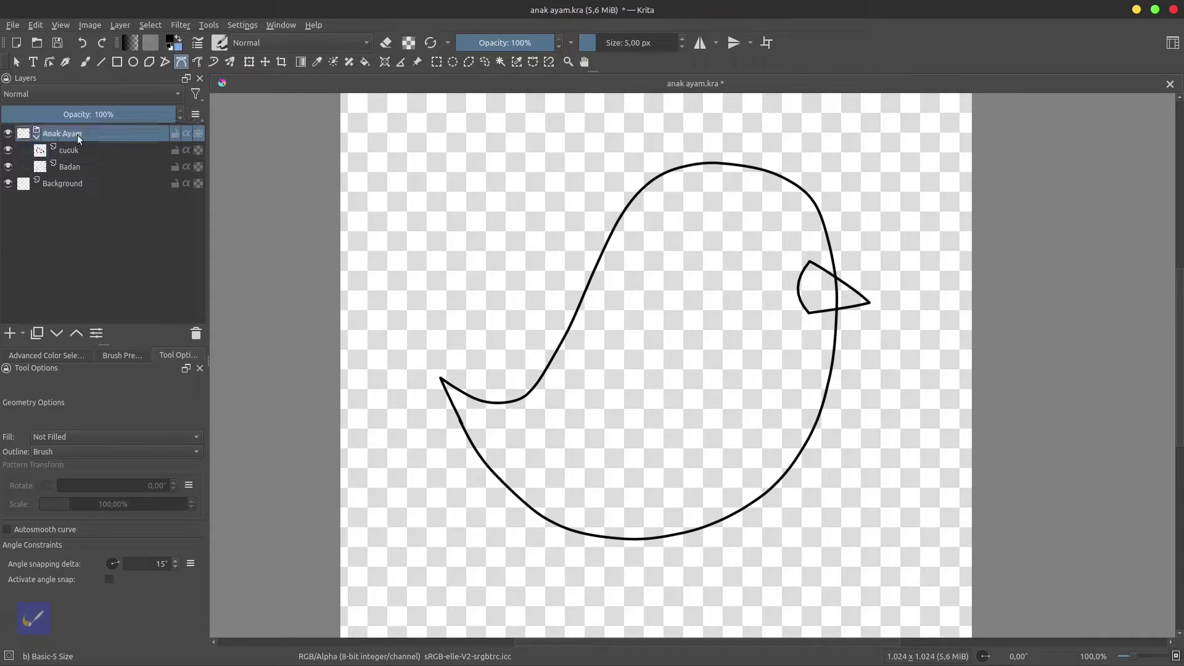
Add a paint layer named Mata at the top of the Anak Ayam group.
left_click(23, 334)
left_click(37, 346)
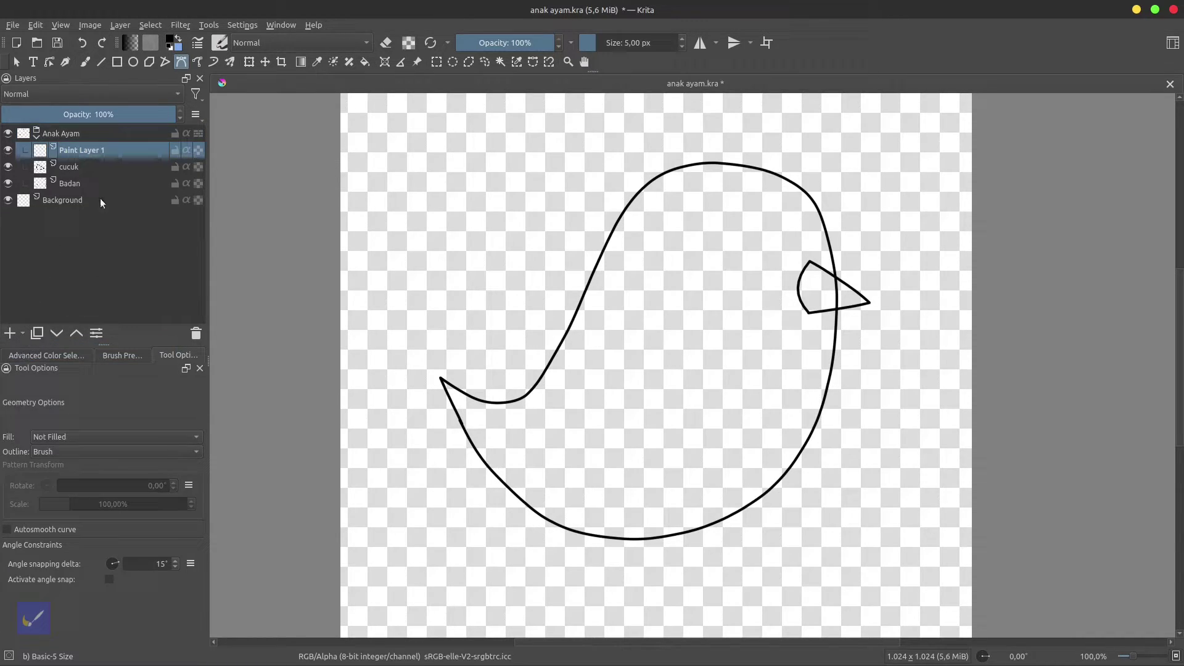
double_click(120, 148)
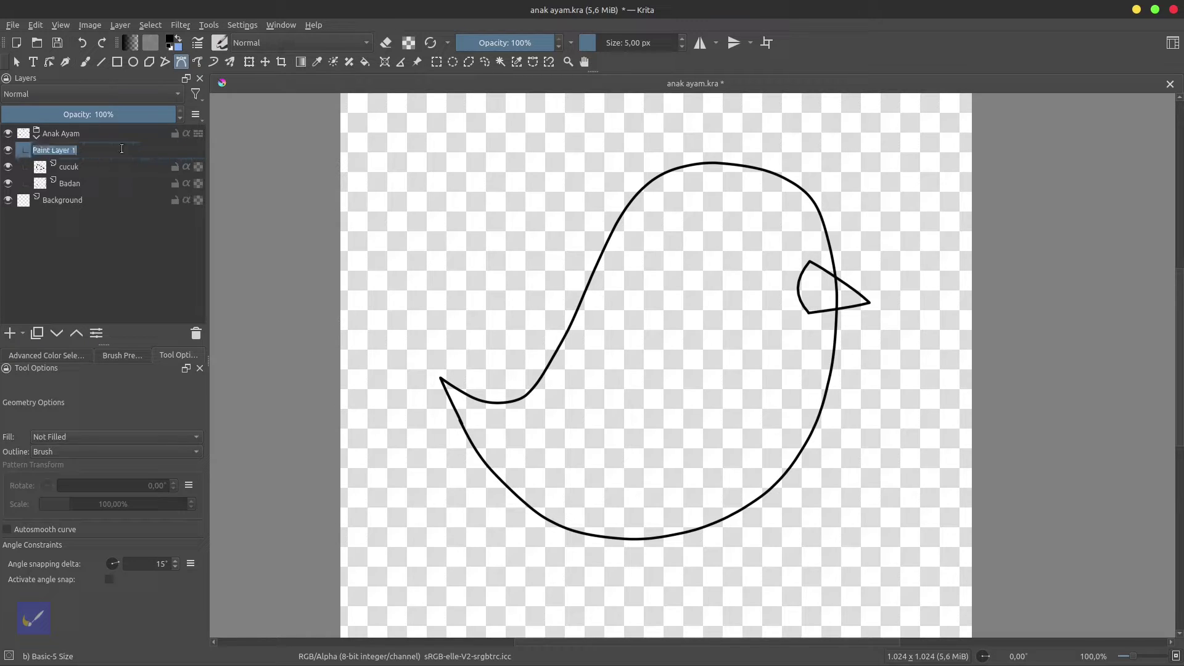
type("Mata")
key("Return")
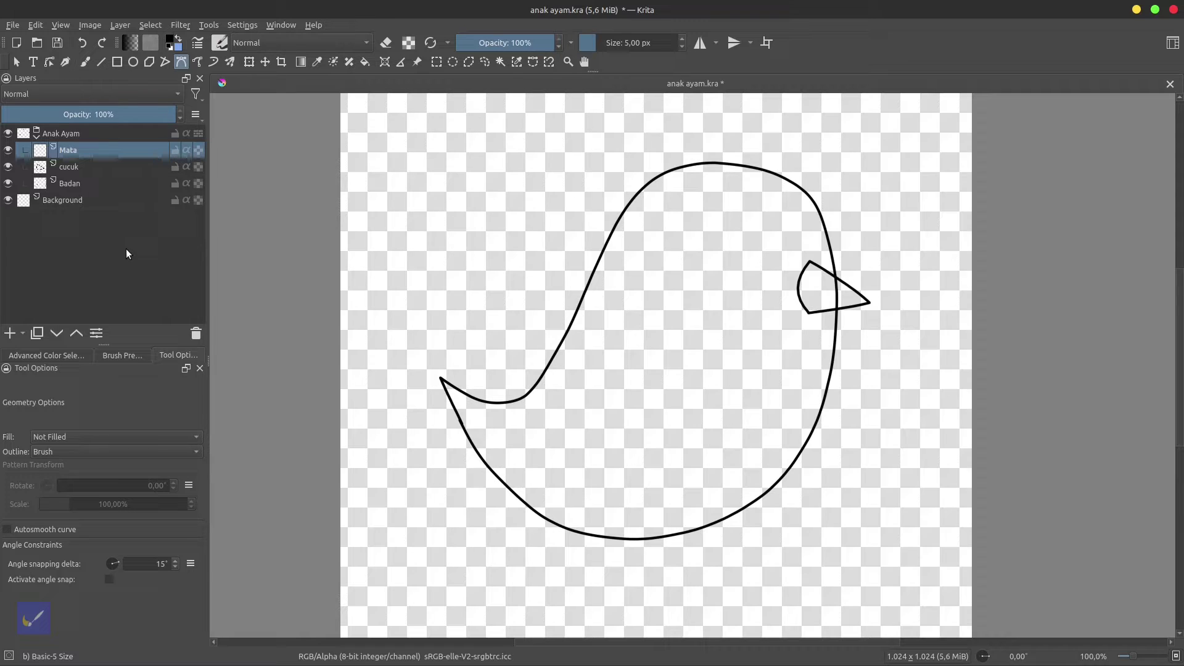
Draw a small black oval eye left of the beak, nudge it right, and save.
left_click(132, 63)
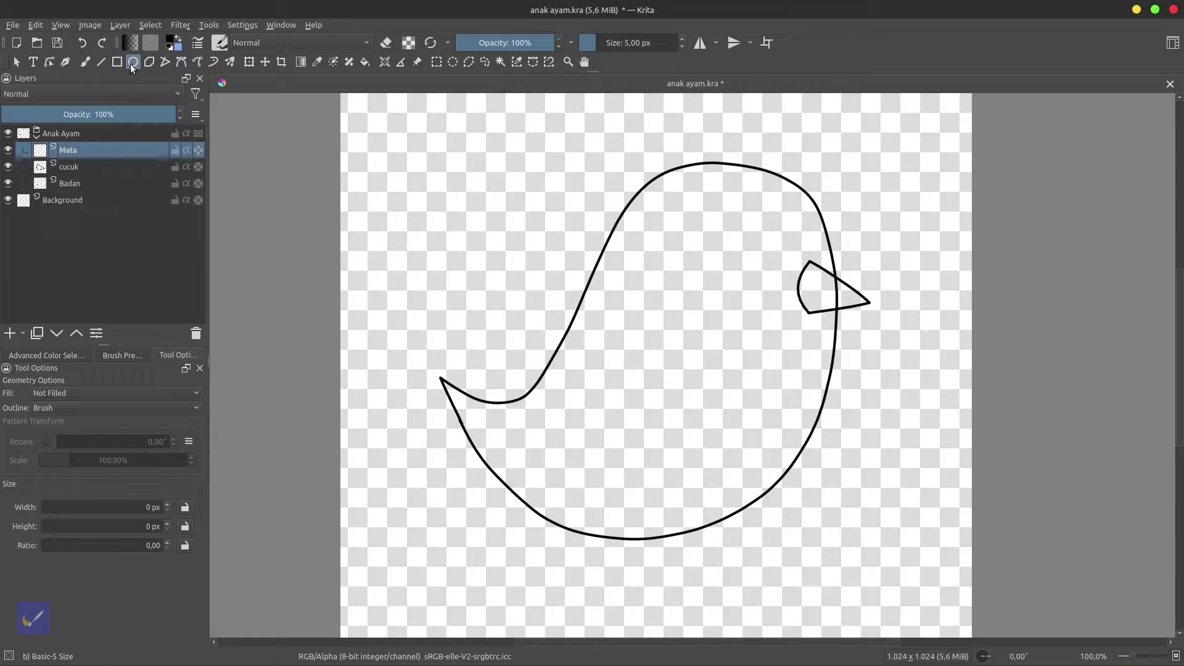
left_click_drag(698, 212, 741, 254)
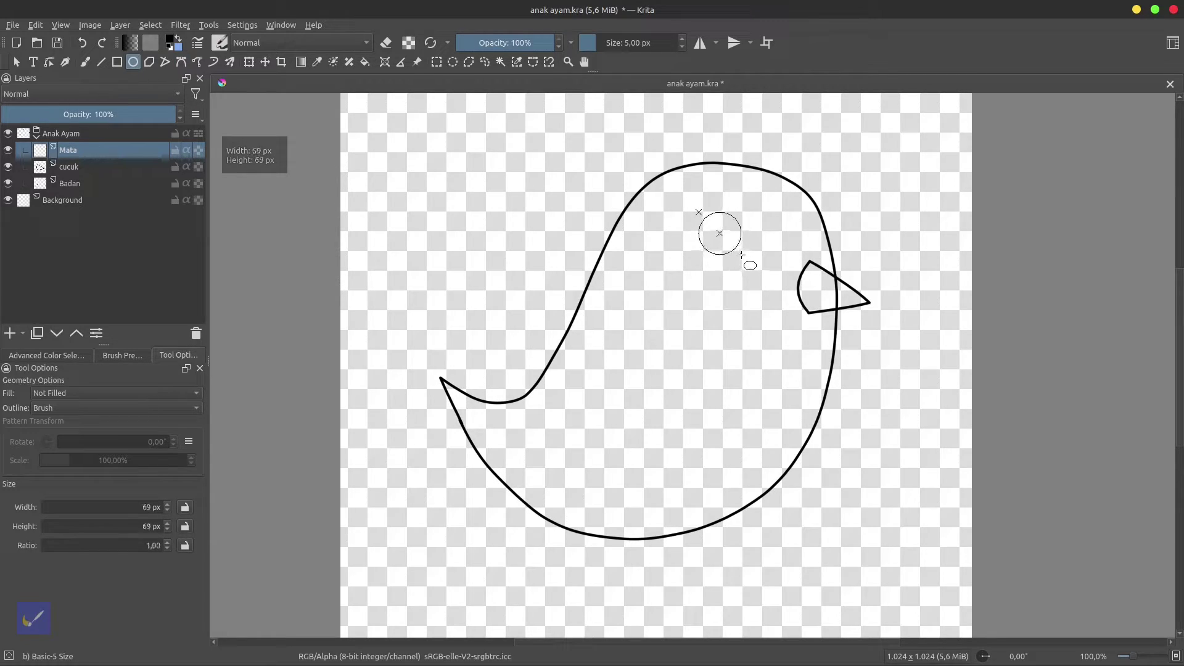
left_click_drag(741, 255, 738, 248)
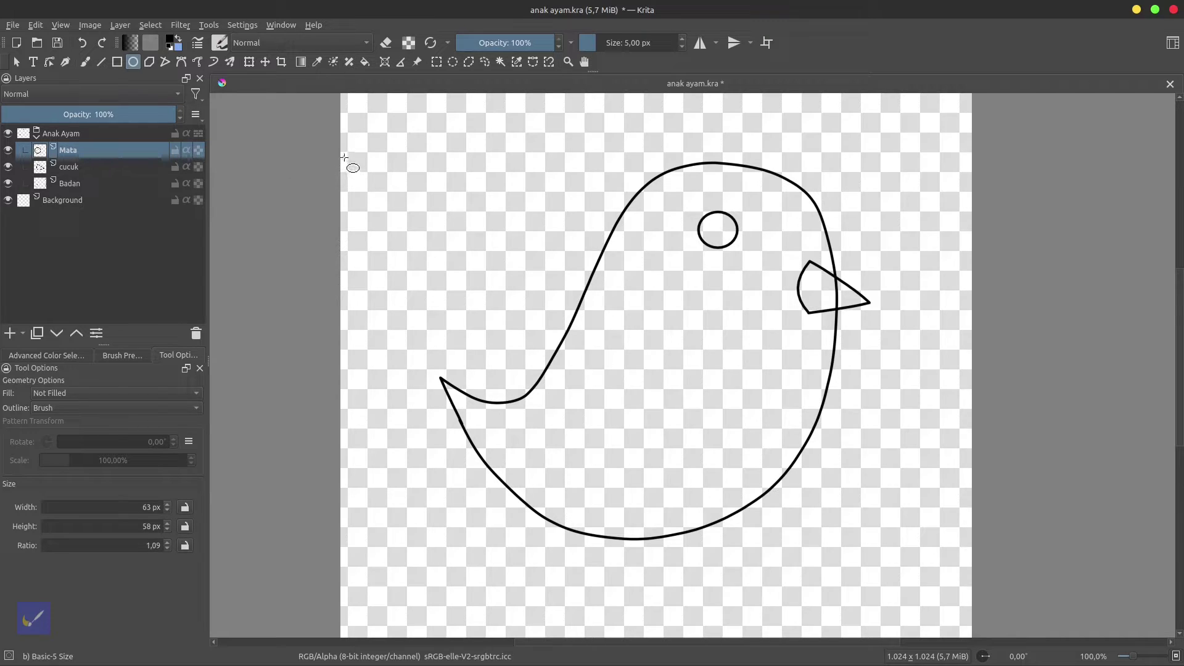
left_click(266, 63)
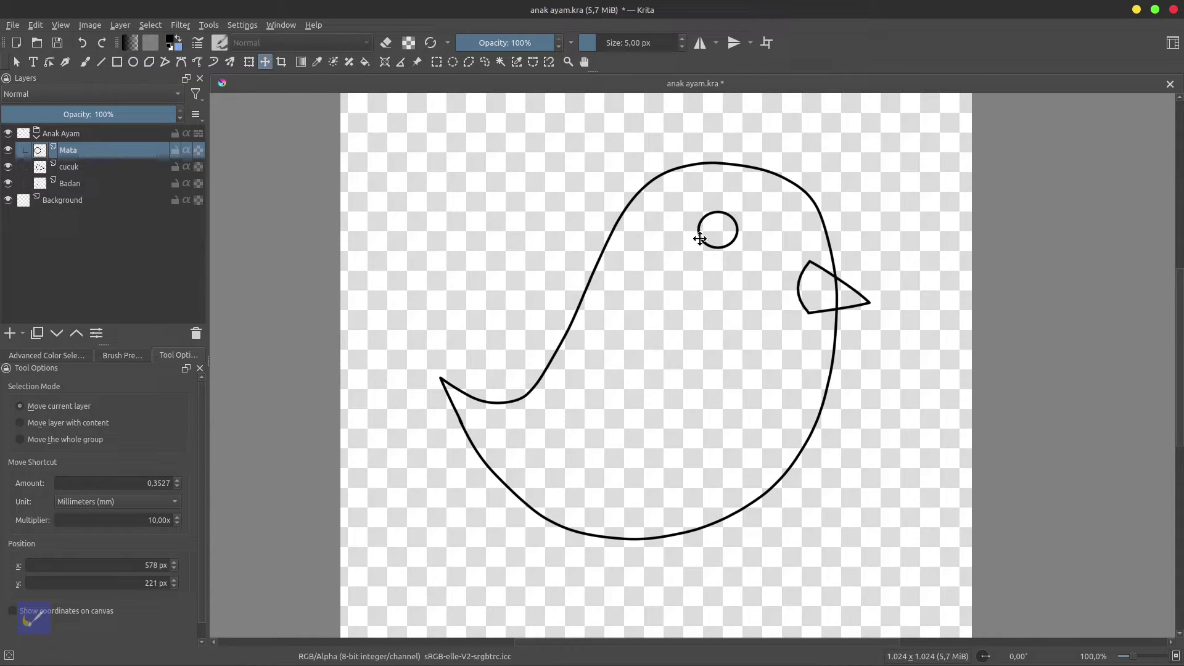
left_click_drag(716, 236, 724, 236)
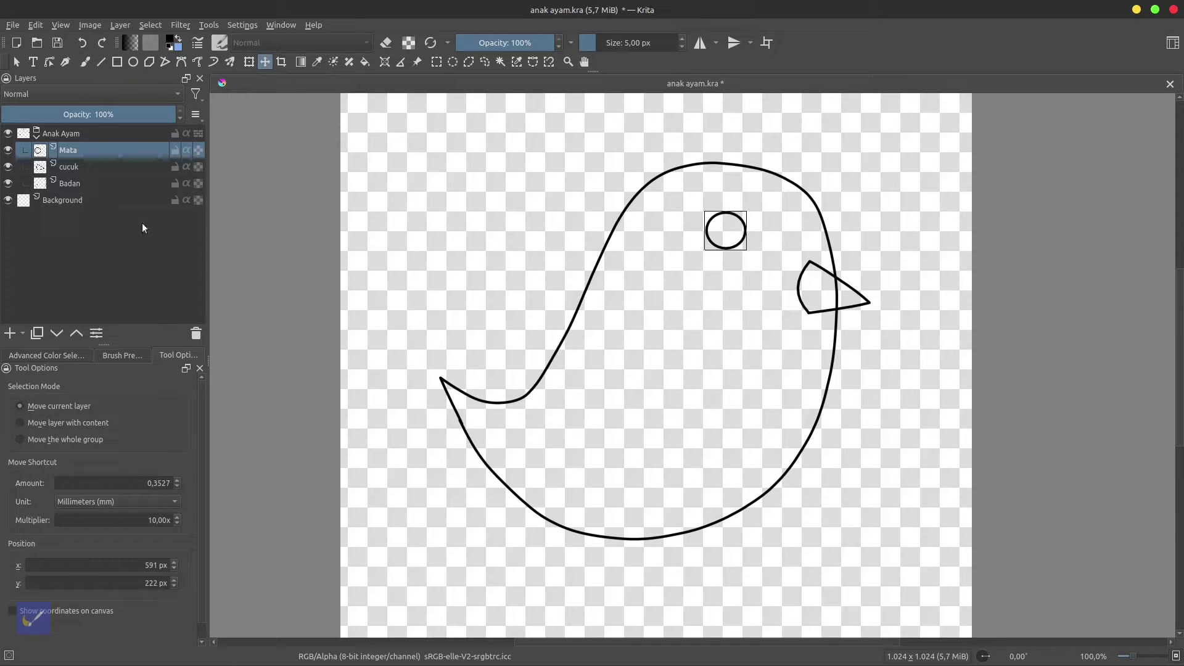
key("ctrl+s")
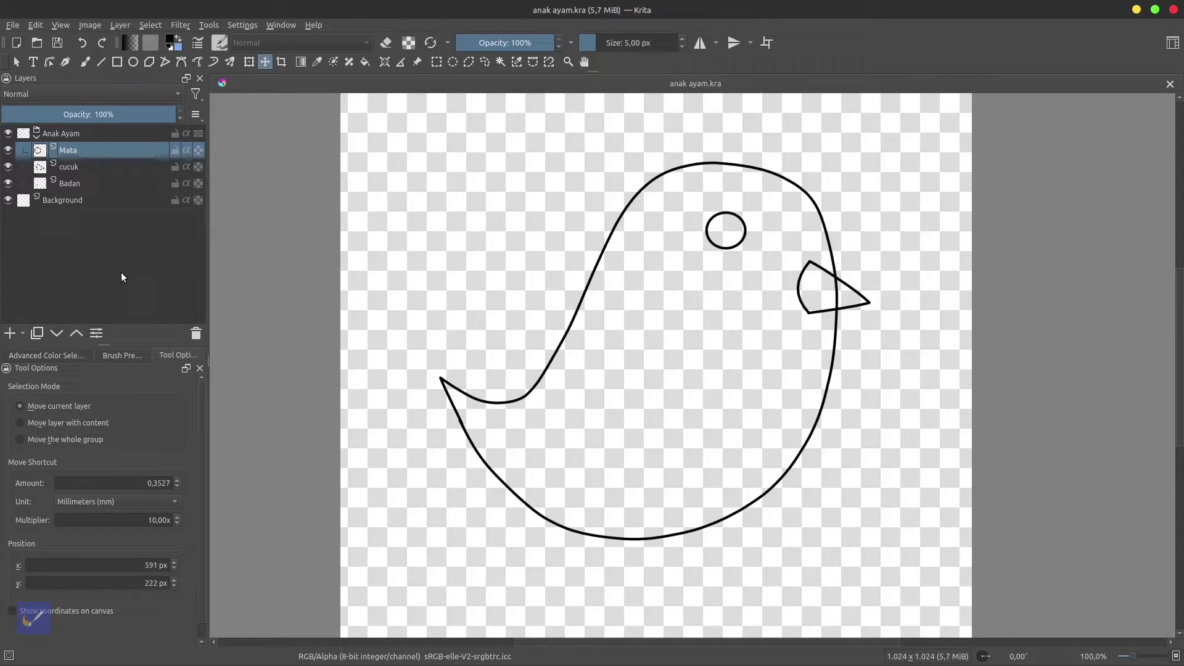
Add a paint layer named Sayap to the Anak Ayam group and save.
left_click(75, 135)
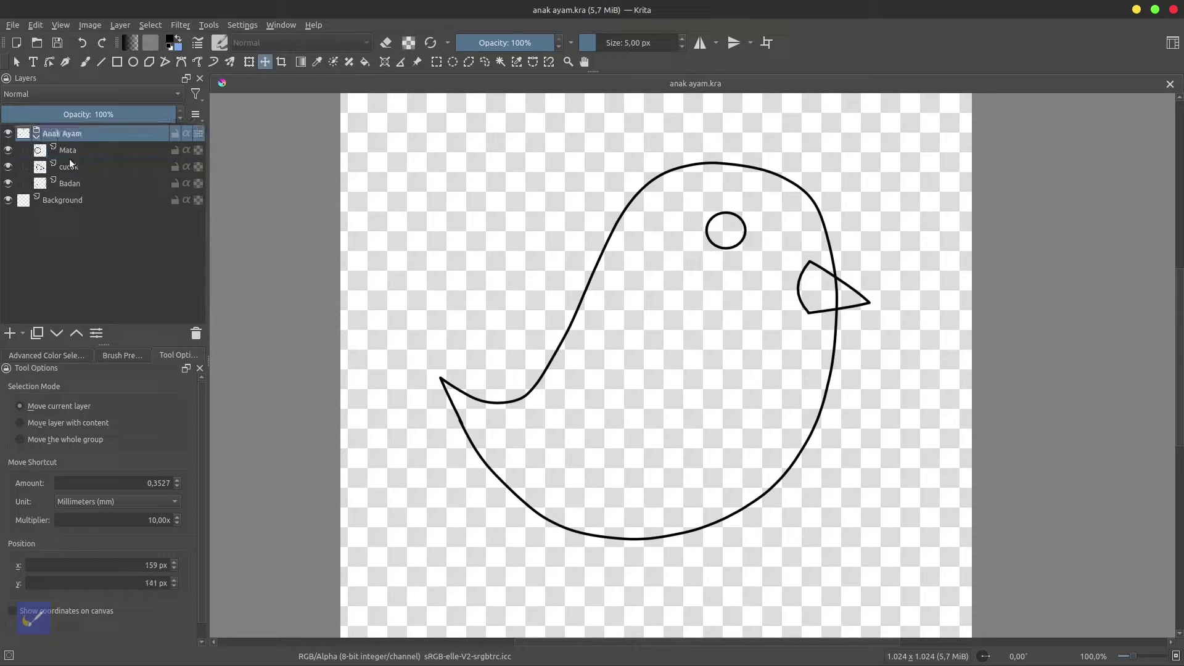
left_click(23, 335)
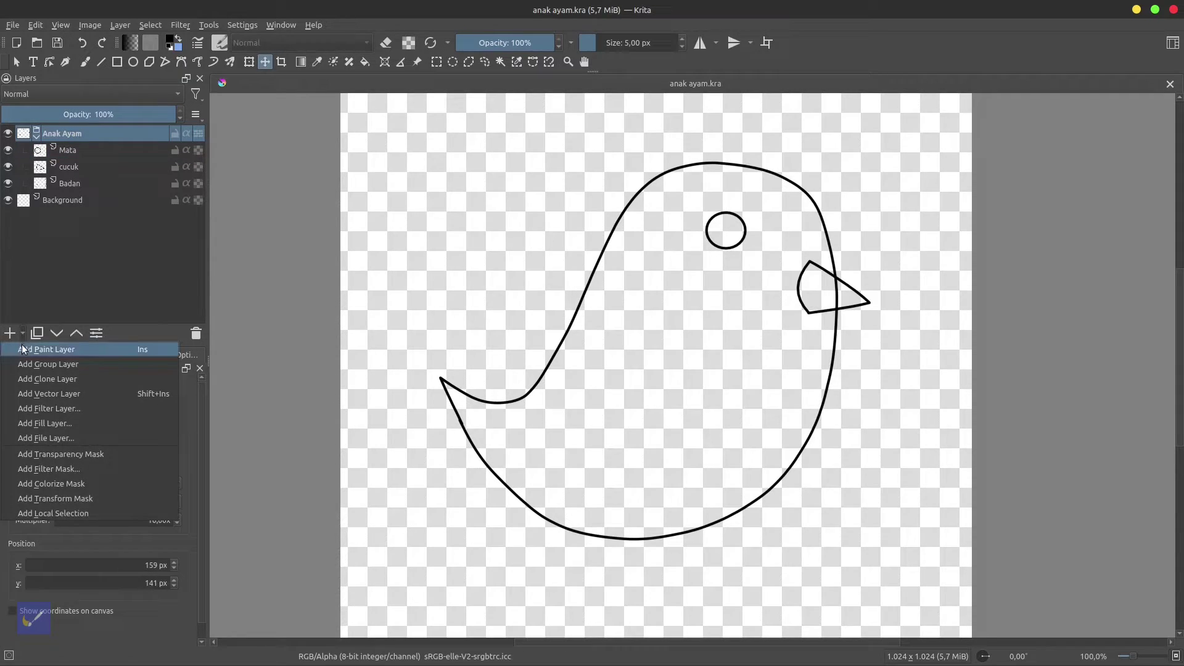
left_click(26, 344)
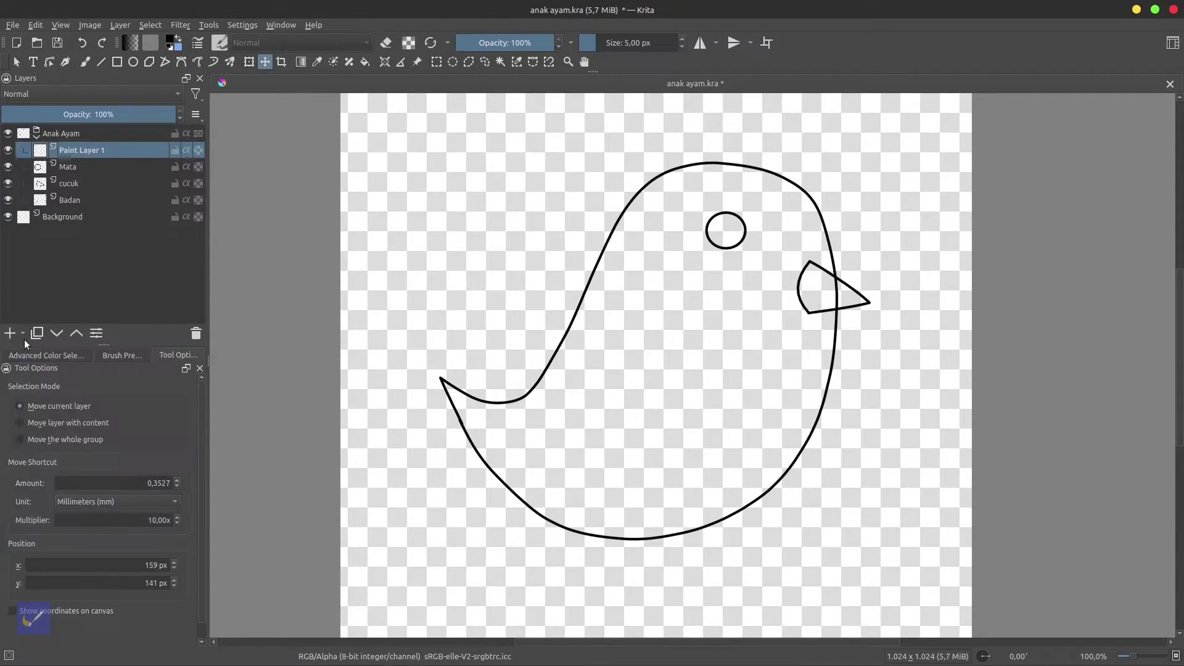
double_click(101, 152)
type("S")
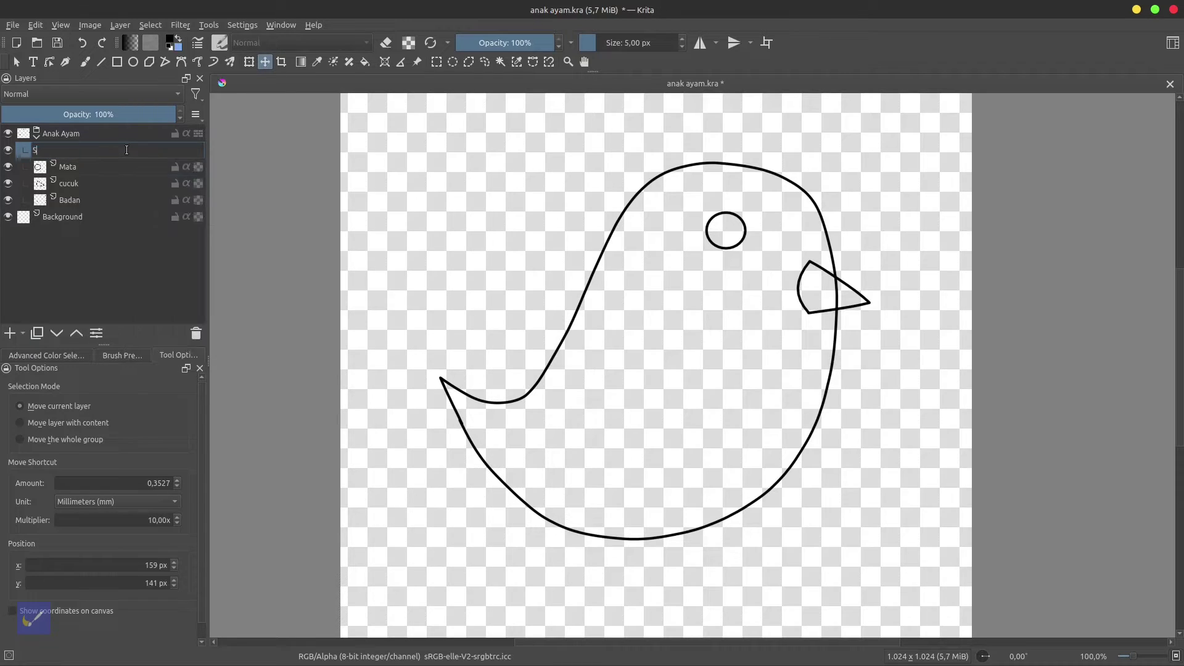
type("ayap")
key("Return")
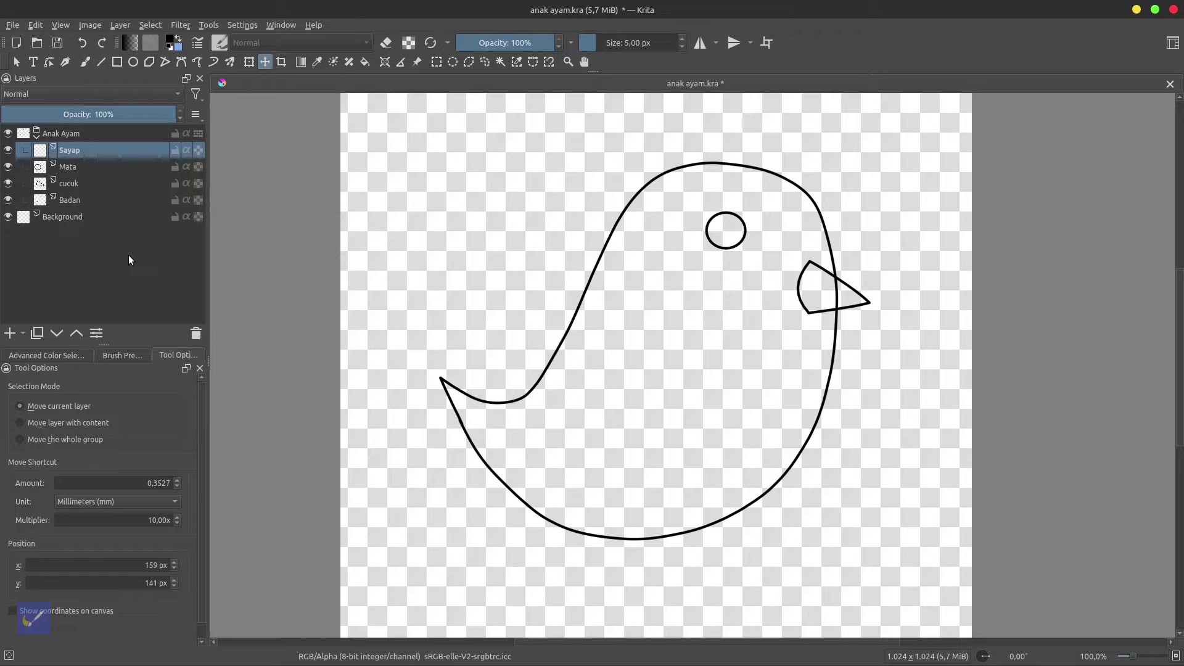
key("ctrl+s")
Draw a closed teardrop-shaped wing outline in the middle of the body.
key("b")
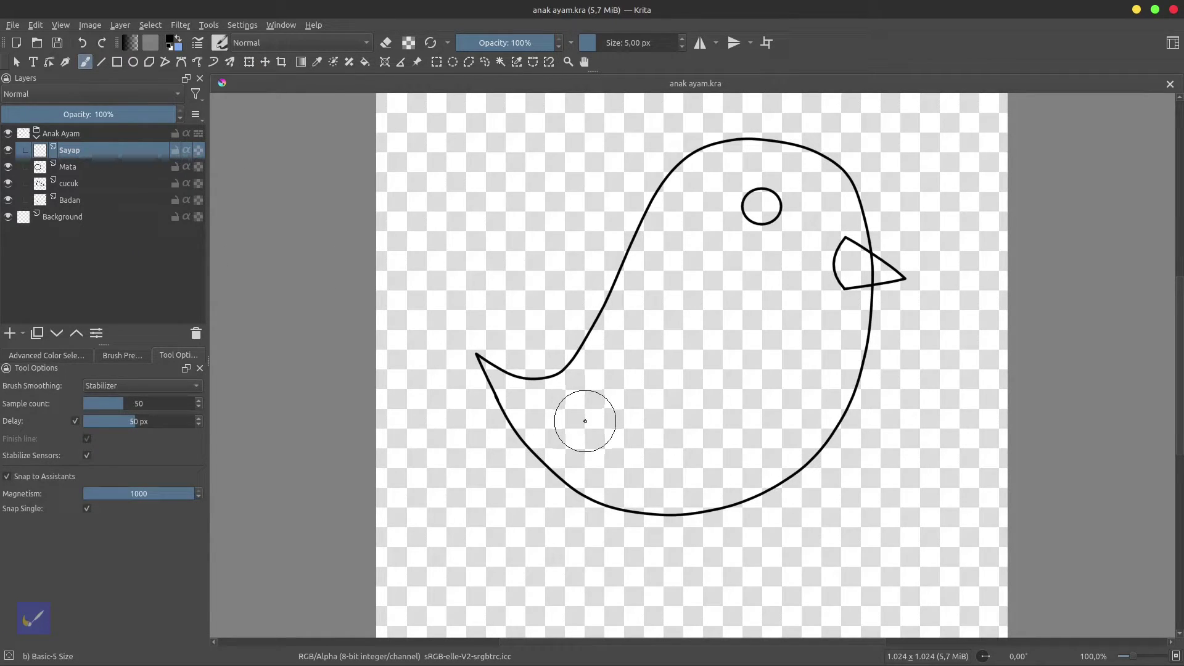
mouse_move(584, 420)
left_mouse_down()
mouse_move(652, 439)
mouse_move(742, 325)
mouse_move(627, 358)
mouse_move(568, 440)
left_mouse_up()
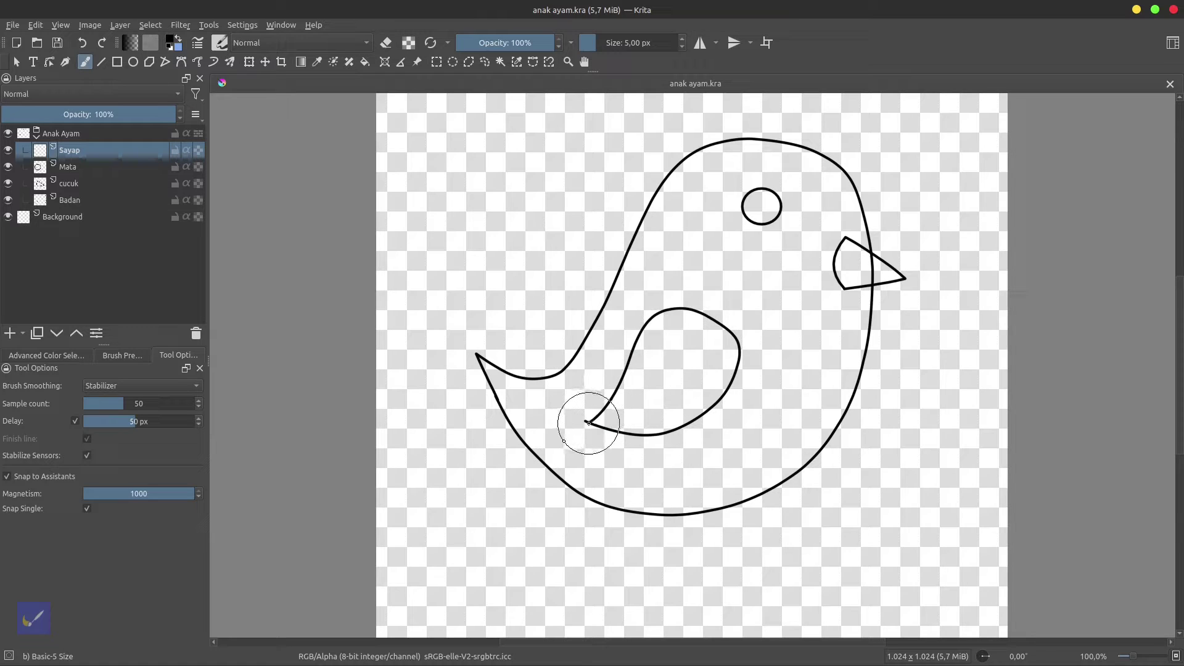
left_click_drag(568, 440, 571, 434)
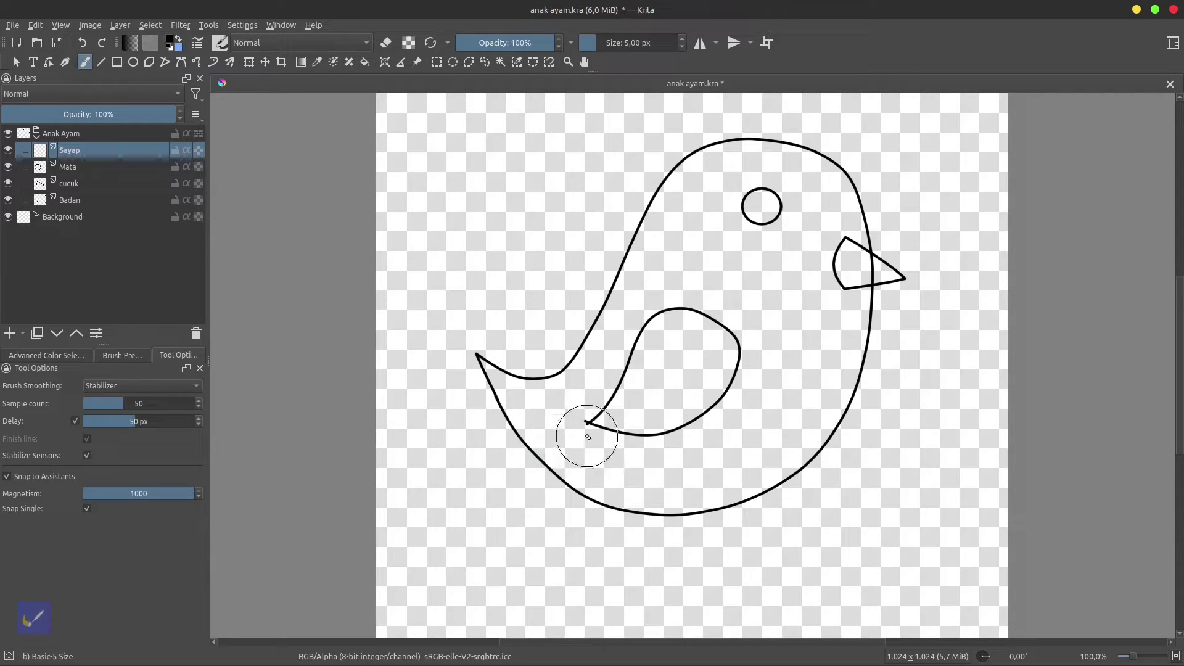
scroll(570, 434, "up", 4)
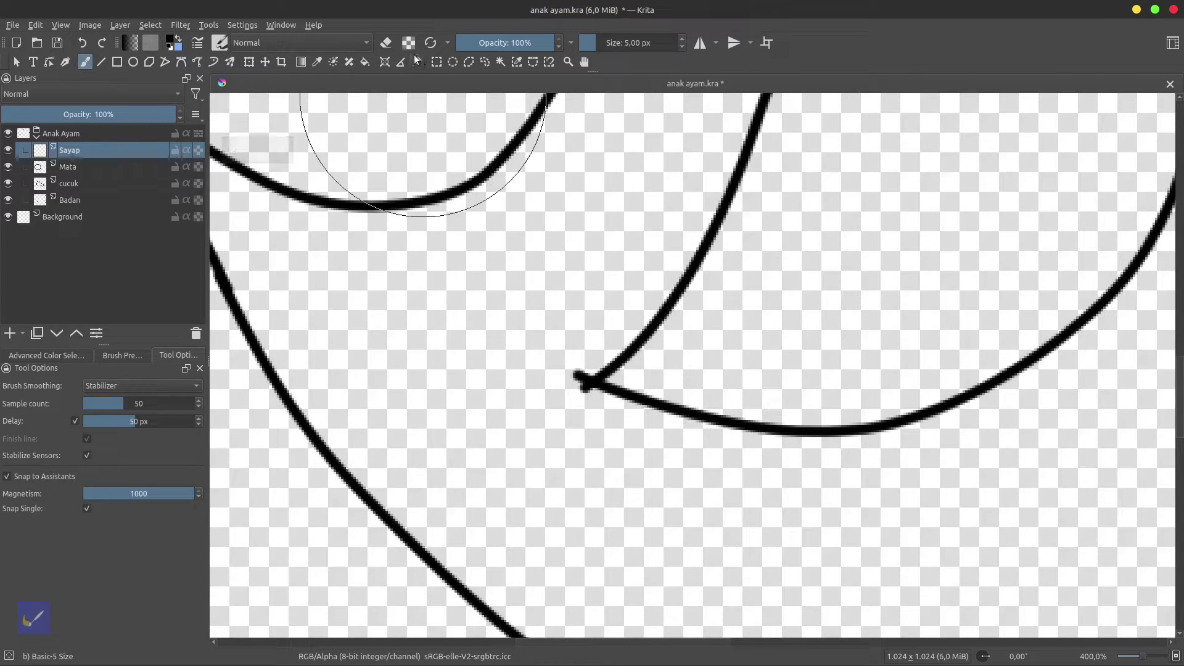
Switch to eraser mode with brush smoothing set to None and a 20 px size.
left_click(385, 42)
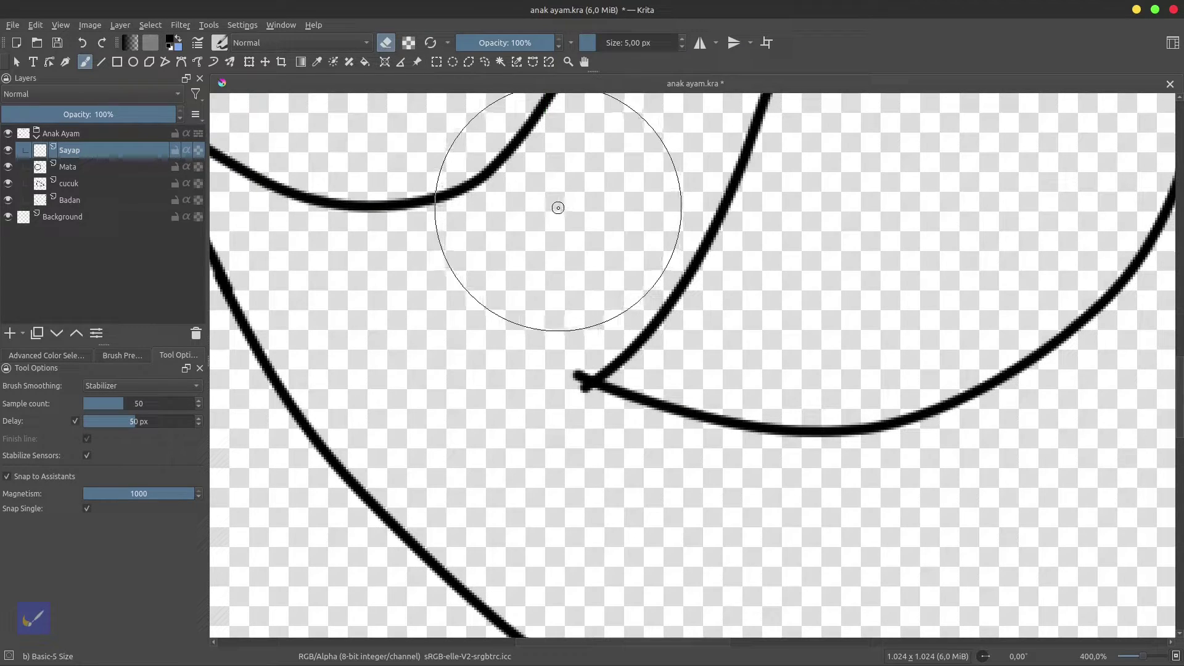
left_click(143, 387)
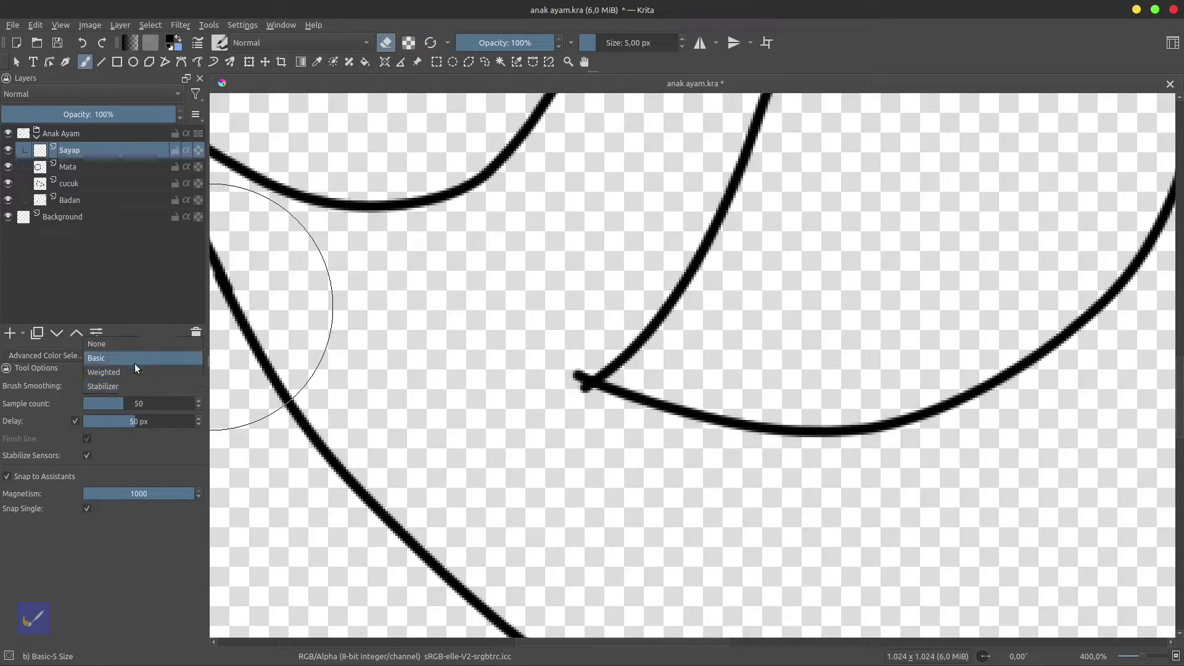
left_click(137, 344)
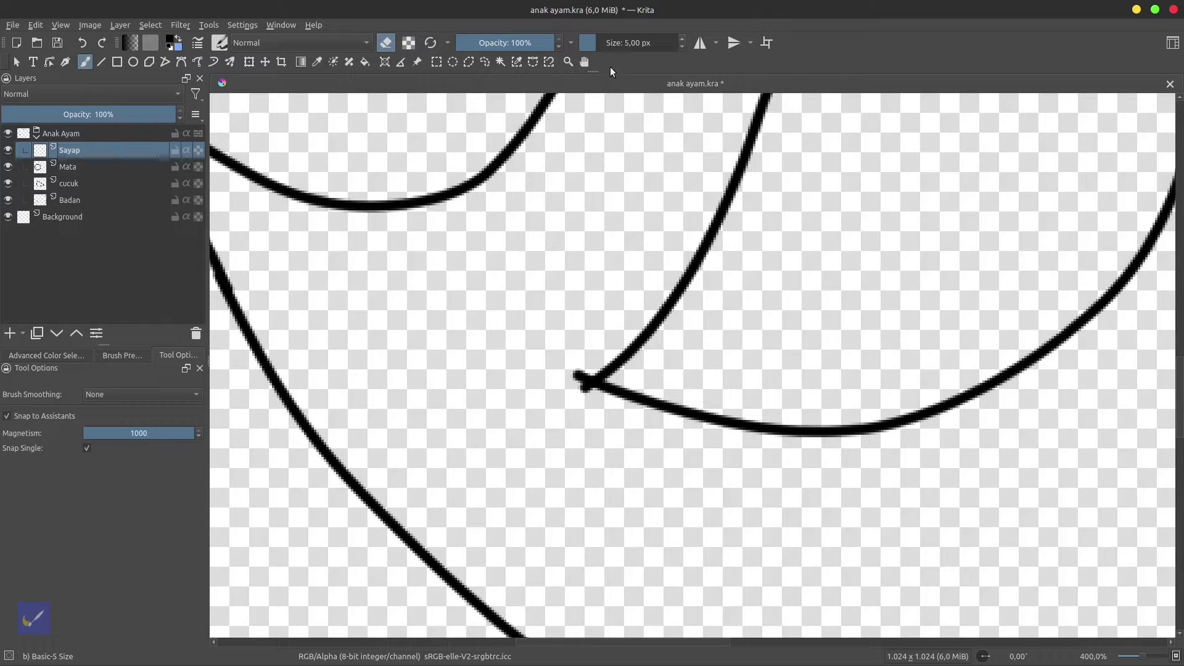
left_click_drag(600, 49, 603, 47)
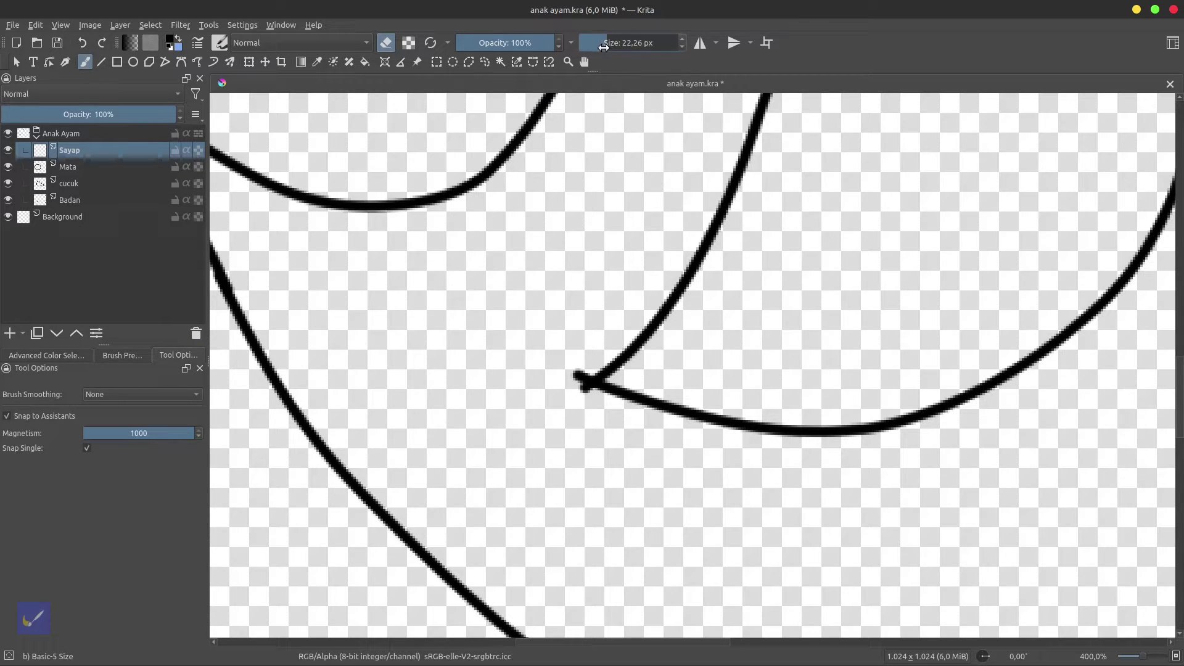
left_click(603, 47)
type("20")
key("Return")
Erase the stray stub at the wing tip, then return to 100% with the chick centred.
scroll(547, 368, "up", 1)
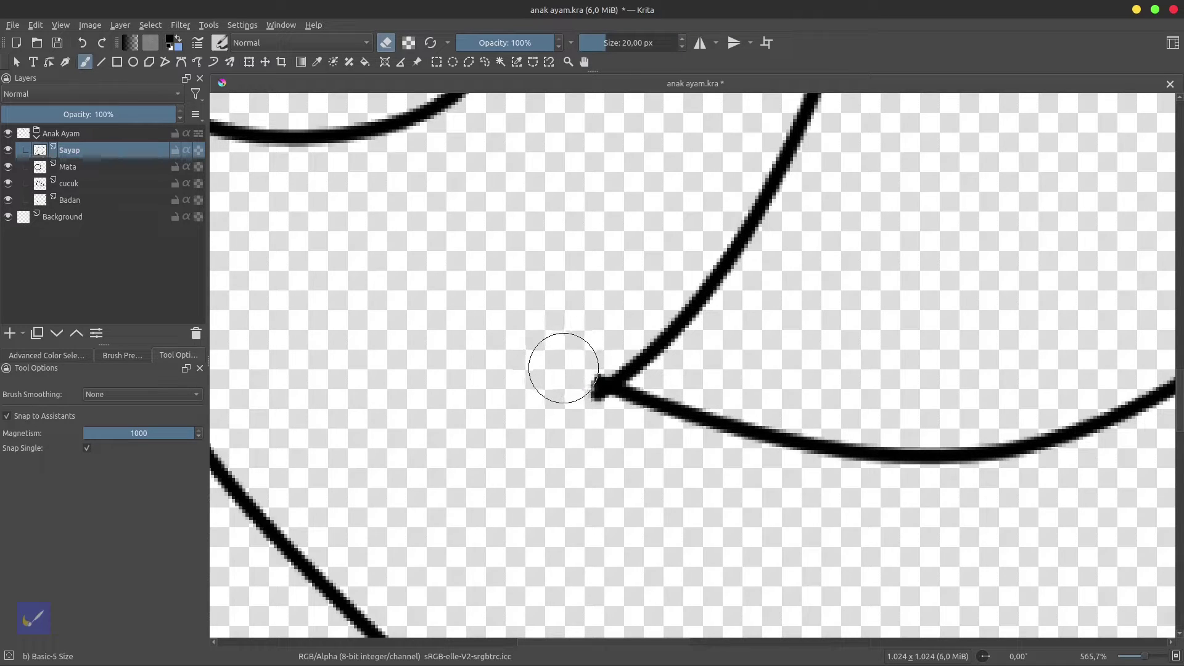
left_click(580, 420)
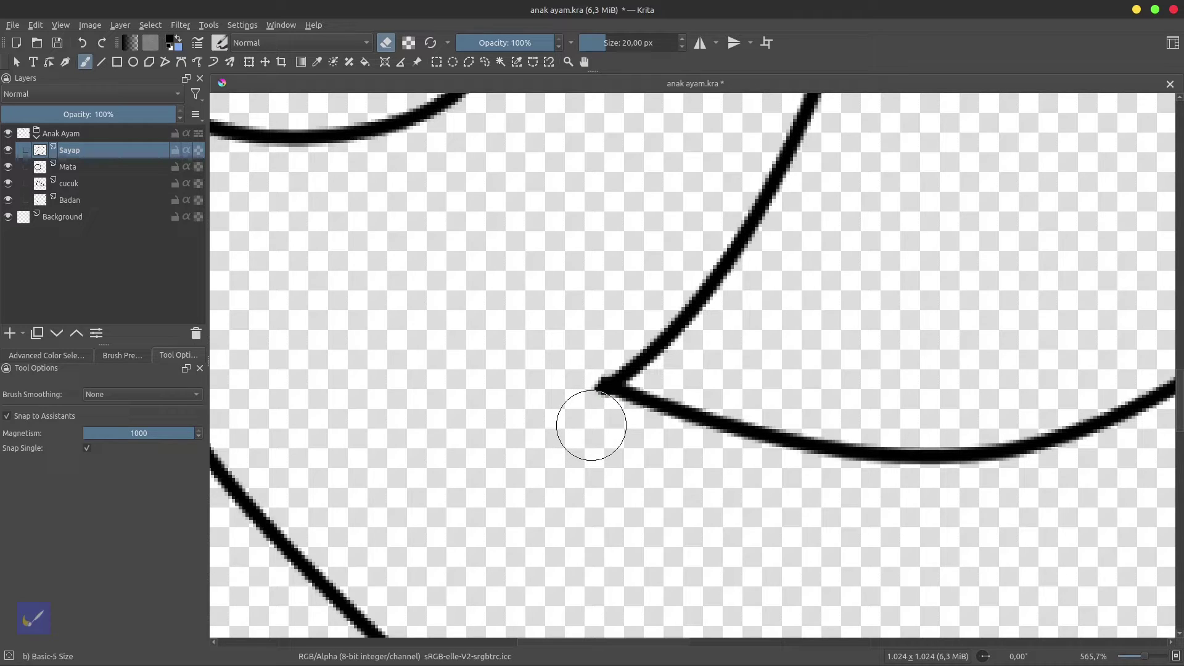
scroll(539, 383, "down", 3)
scroll(597, 372, "down", 2)
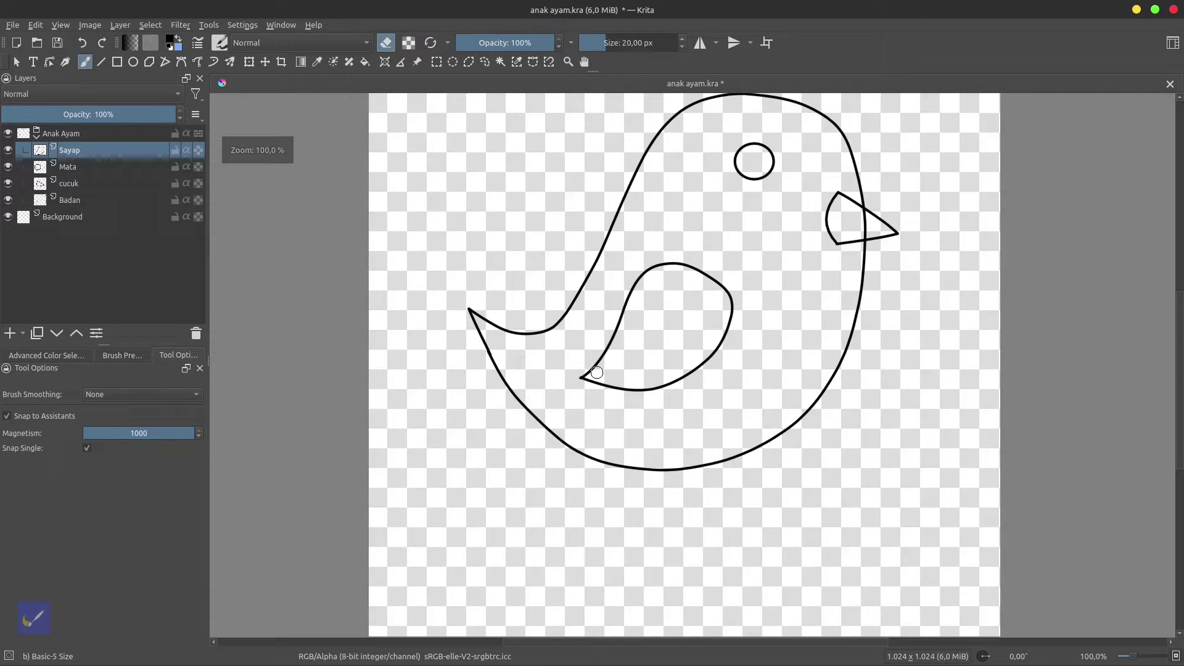
left_click(1074, 652)
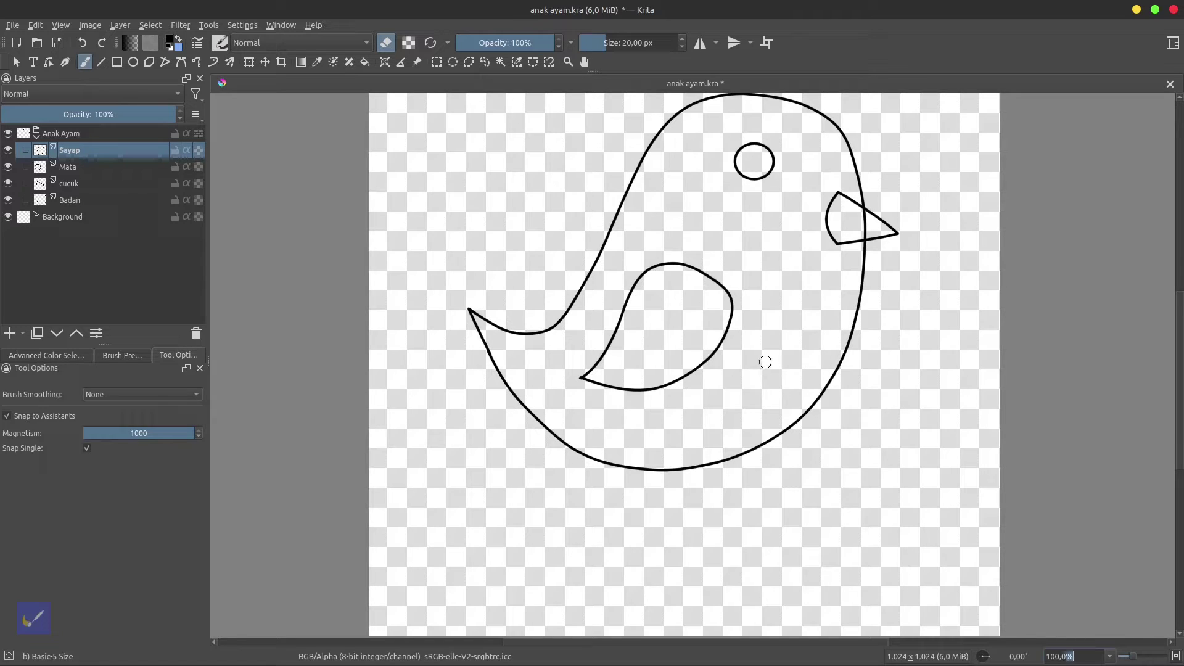
left_click_drag(764, 362, 753, 421)
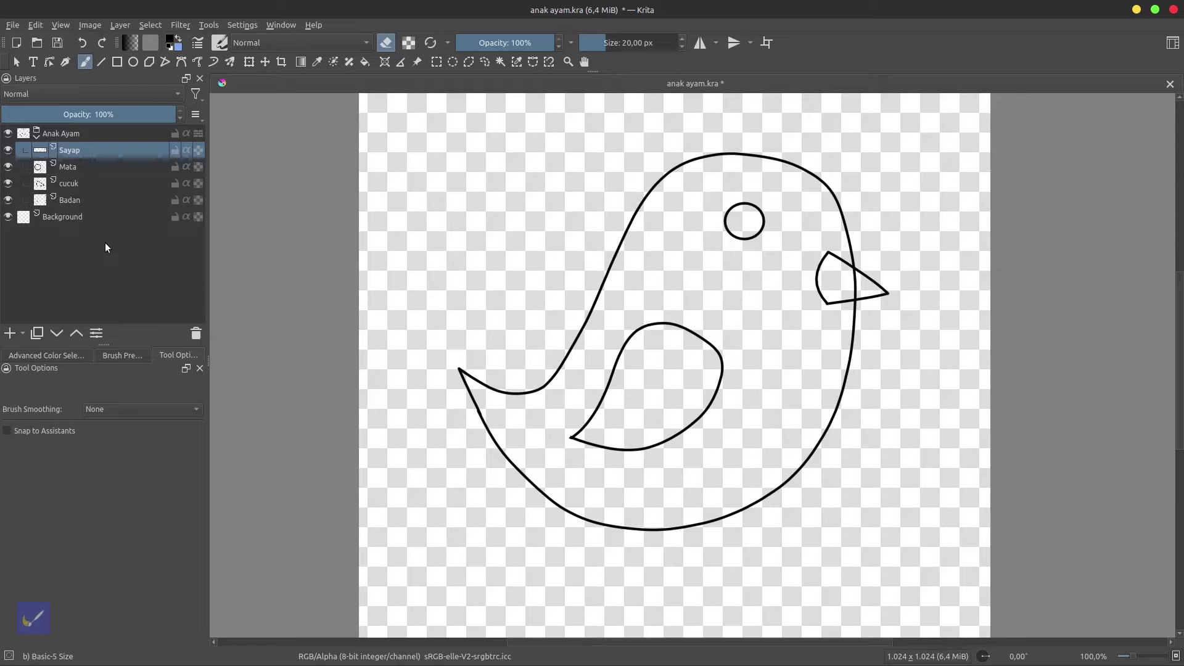
Add a paint layer named Kaki Kanan to the Anak Ayam group and save the file.
left_click(72, 135)
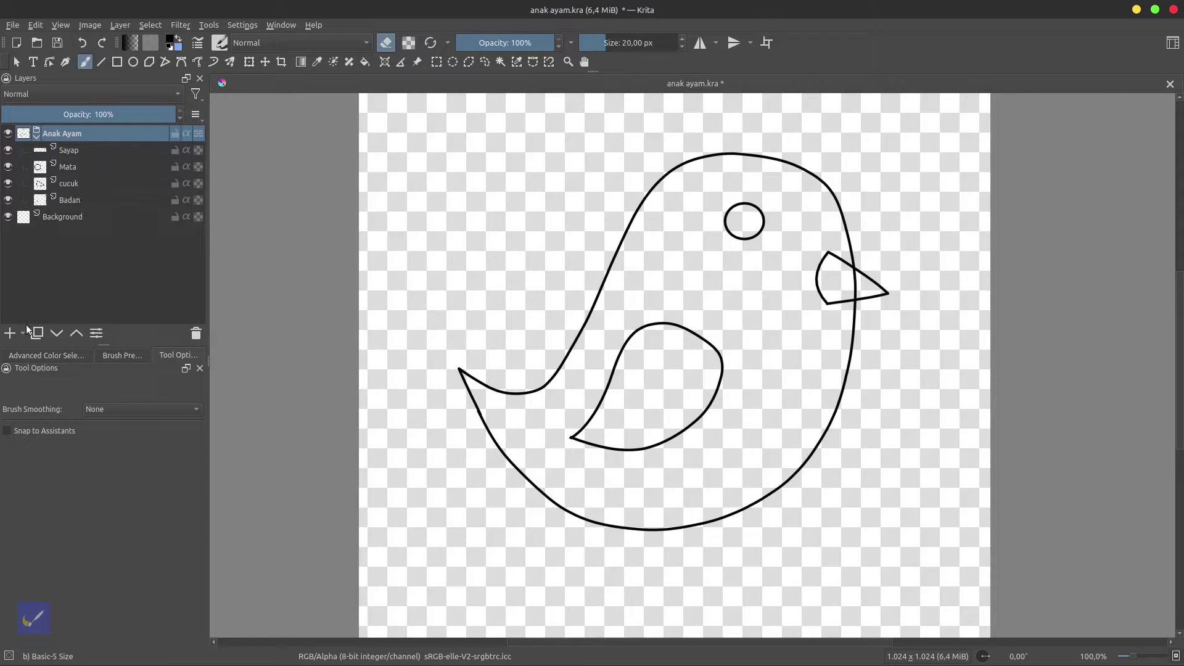
left_click(23, 333)
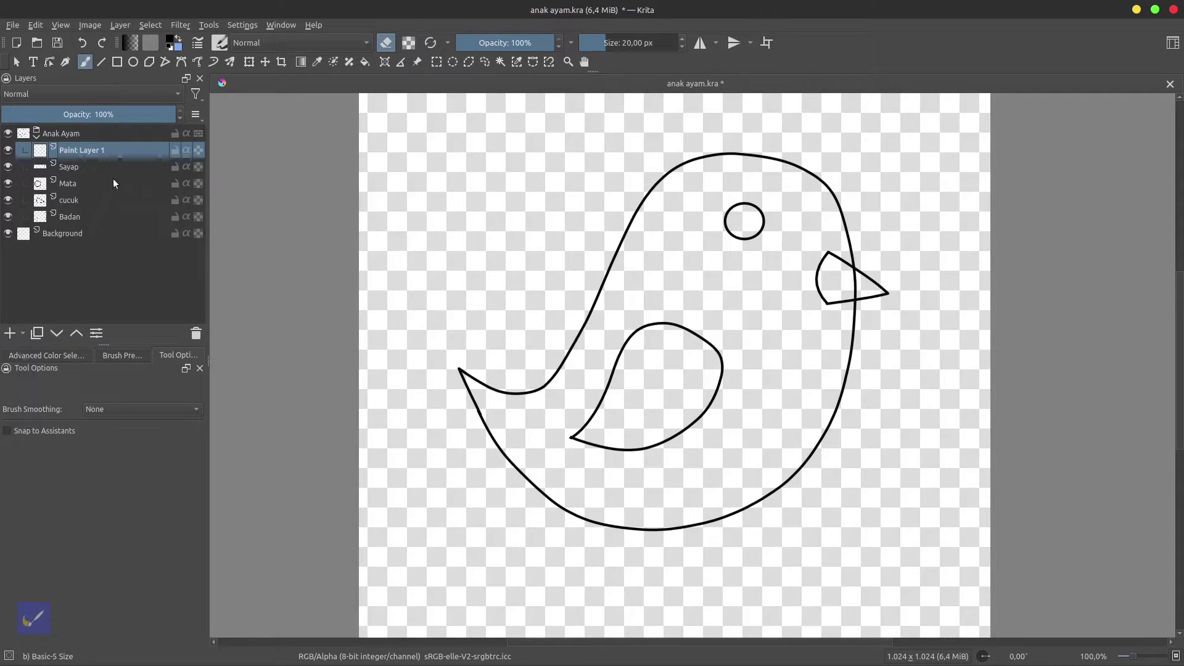
double_click(119, 154)
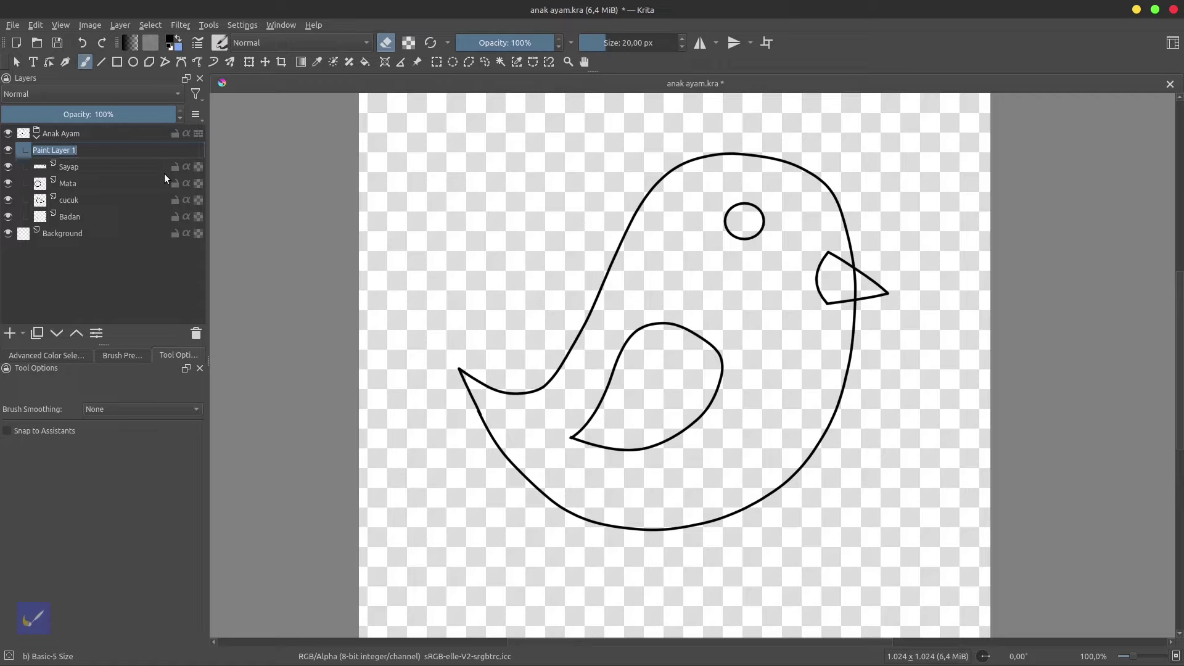
type("Kaki Kanan")
key("Return")
key("ctrl+s")
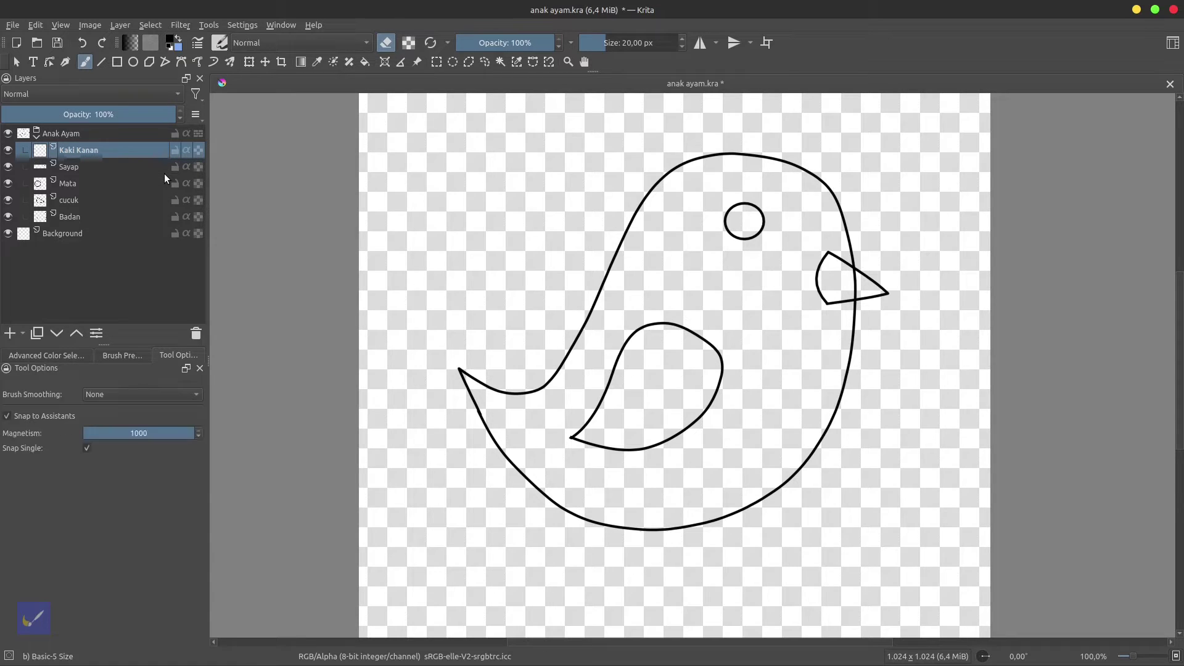
Set the brush to 5 px with Stabilizer smoothing and view the canvas at 100%.
key("2")
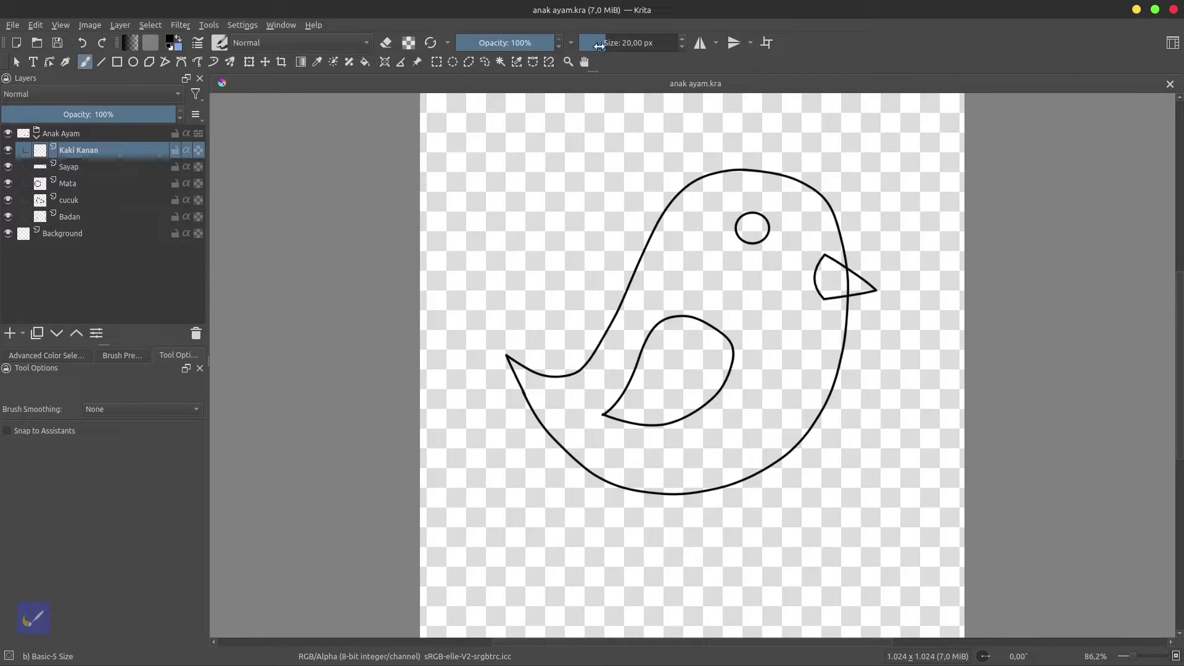
left_click(601, 43)
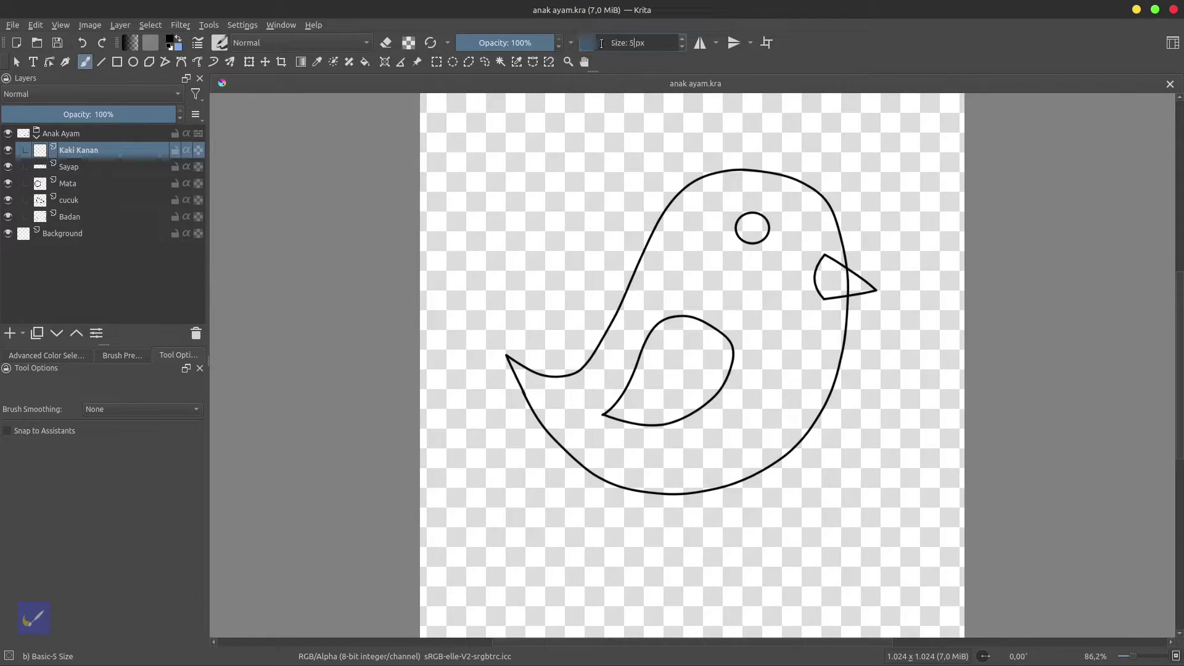
left_click_drag(601, 42, 595, 43)
left_click(121, 407)
left_click(119, 449)
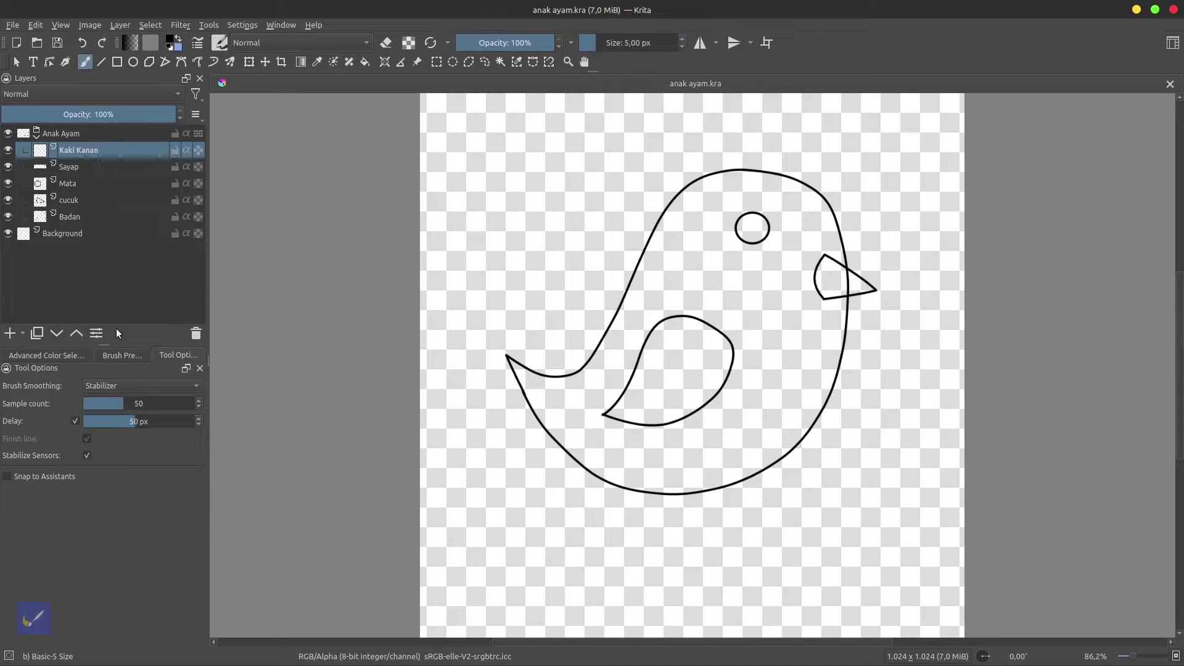
key("t")
key("1")
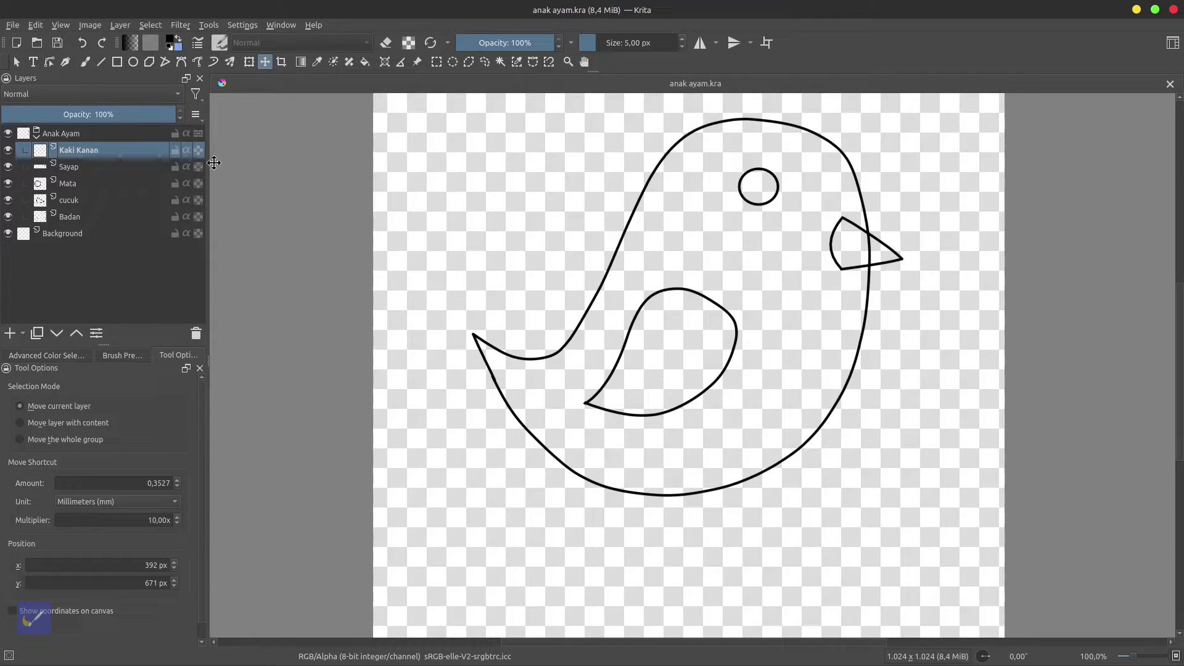
Draw two vertical leg lines below the body, ending in a foot with two toes.
left_click(85, 62)
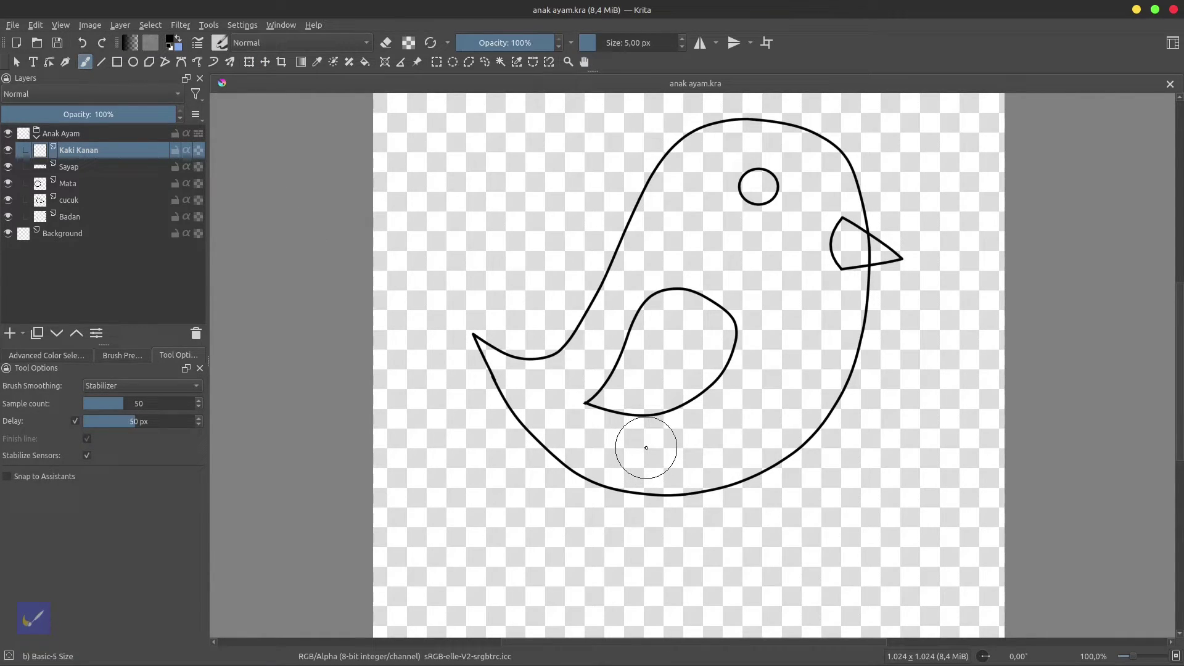
left_click_drag(646, 448, 657, 571)
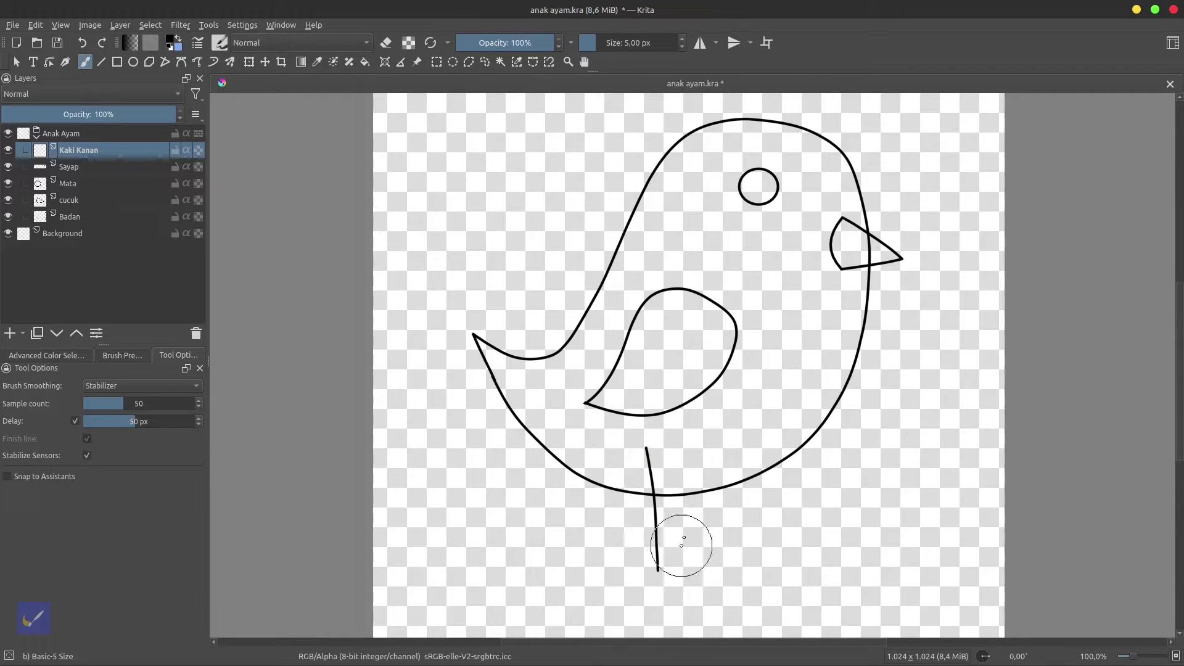
left_click_drag(683, 451, 677, 569)
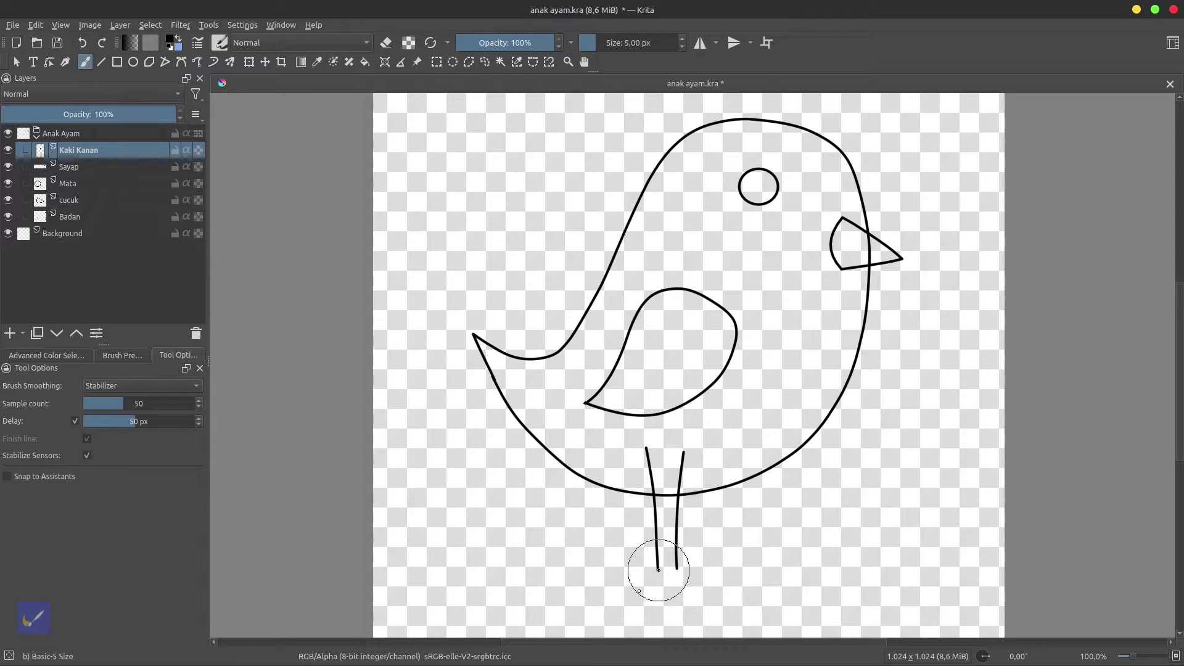
mouse_move(658, 568)
left_mouse_down()
mouse_move(636, 590)
mouse_move(663, 587)
left_mouse_up()
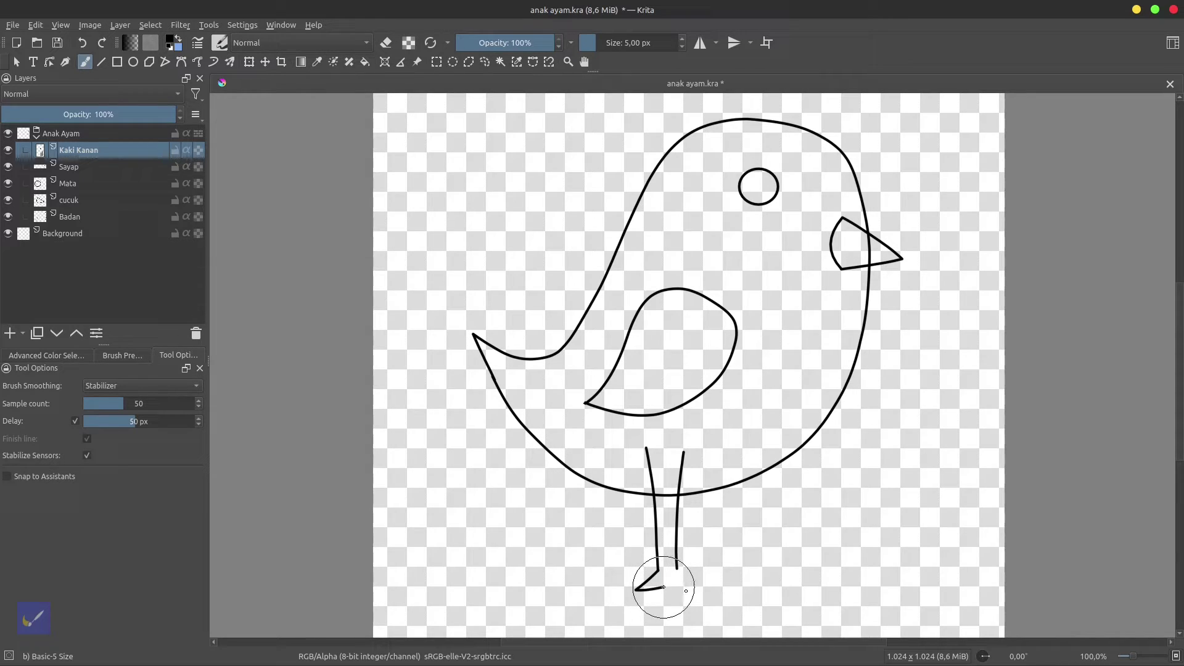
left_click_drag(664, 587, 709, 602)
left_click_drag(710, 602, 662, 563)
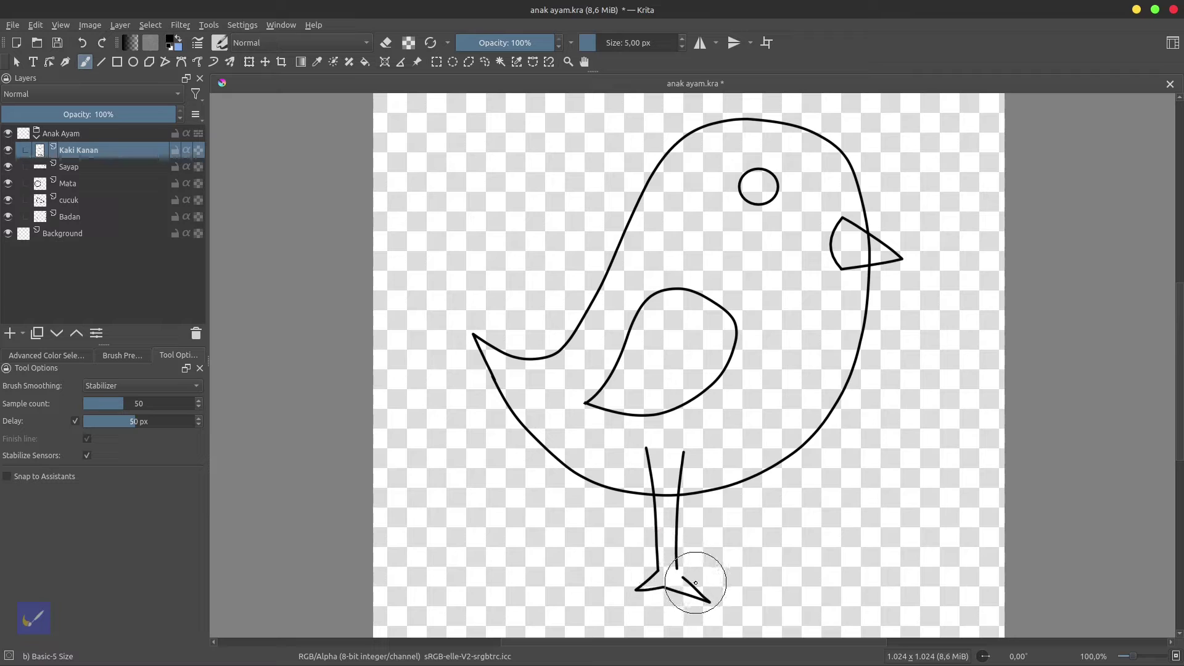
mouse_move(682, 578)
left_mouse_down()
mouse_move(701, 587)
mouse_move(687, 569)
mouse_move(649, 557)
left_mouse_up()
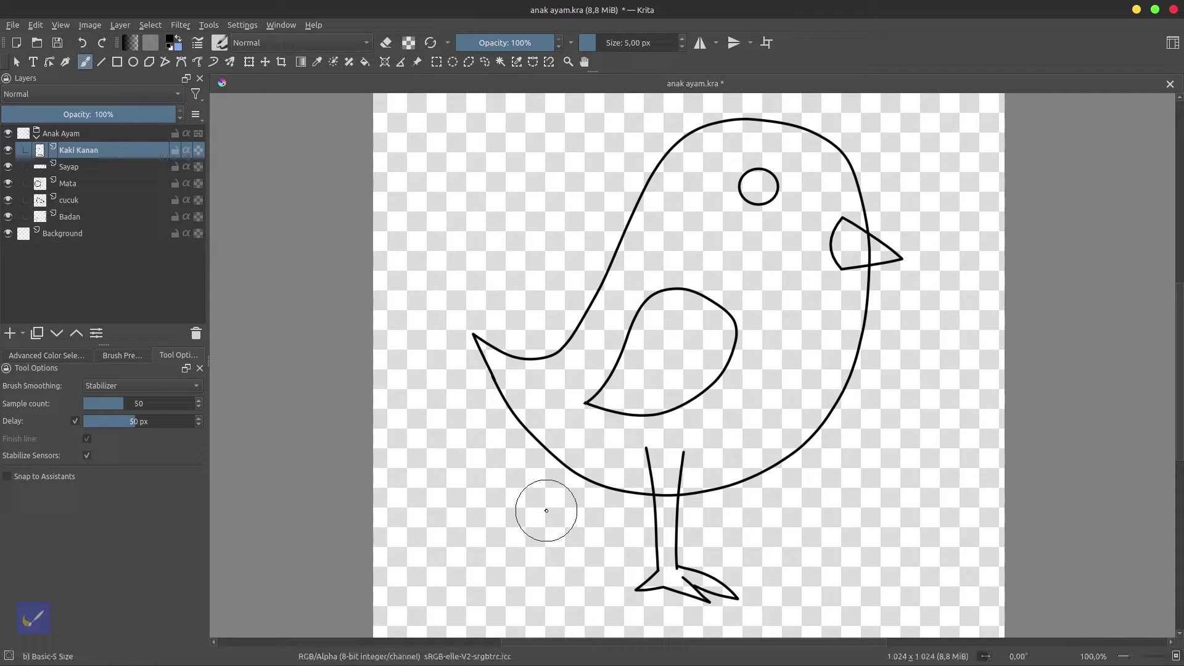
key("ctrl+shift+l")
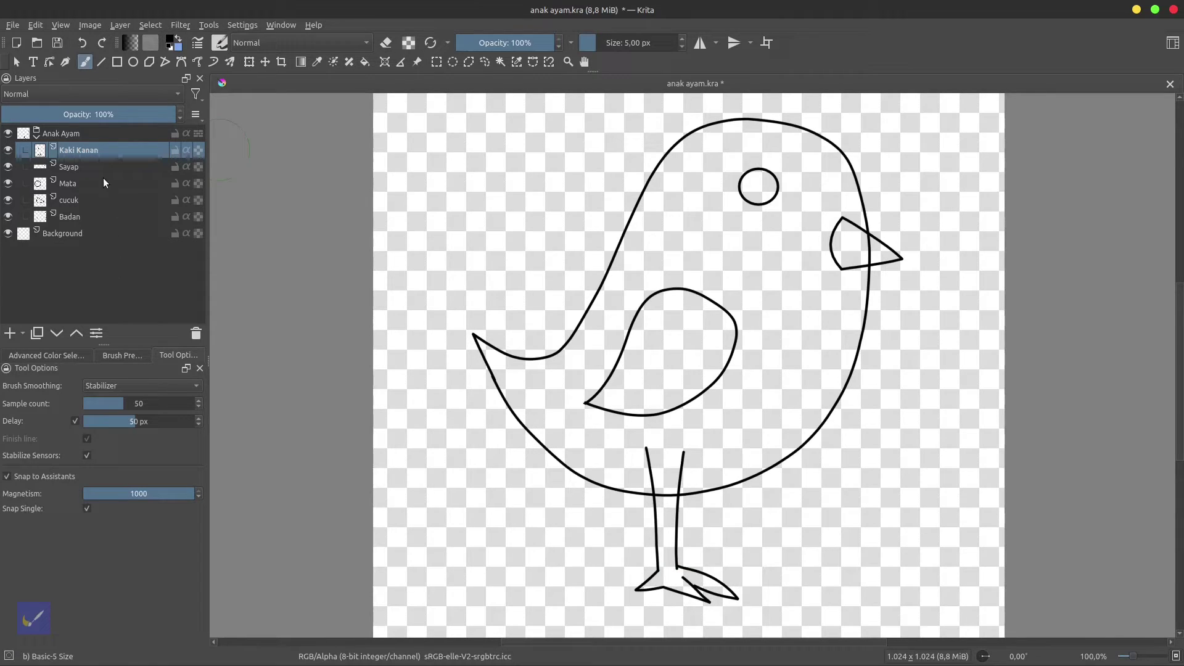
Duplicate the Kaki Kanan layer and name the copy Kaki Kiri.
right_click(103, 149)
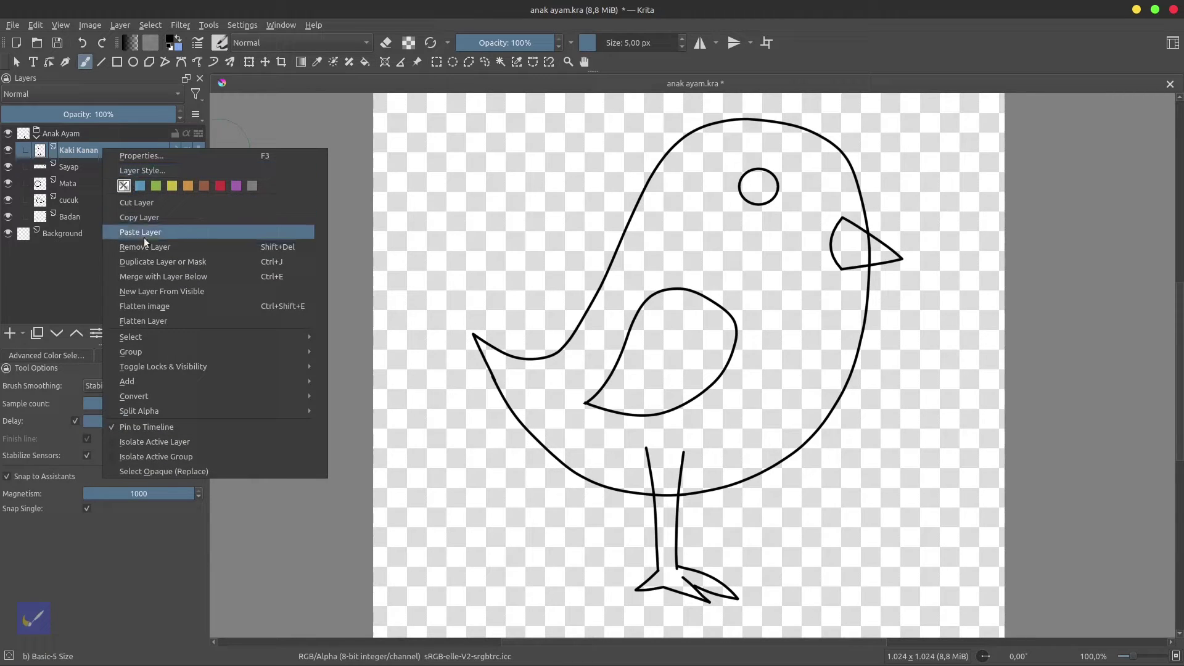
left_click(147, 262)
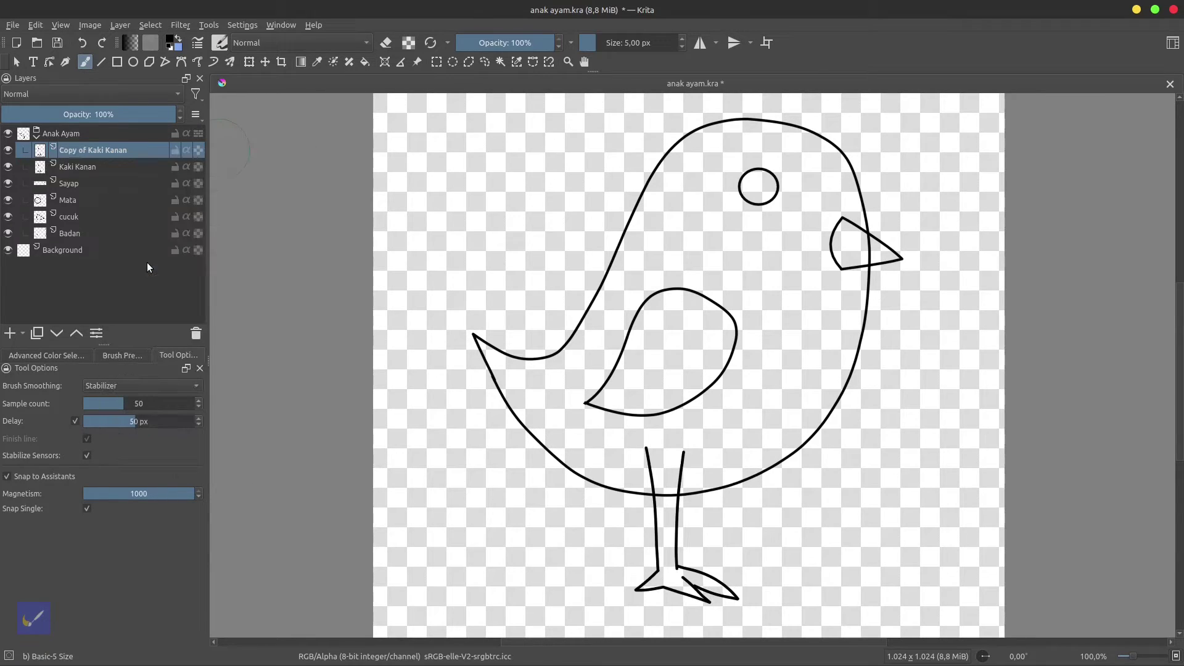
double_click(112, 153)
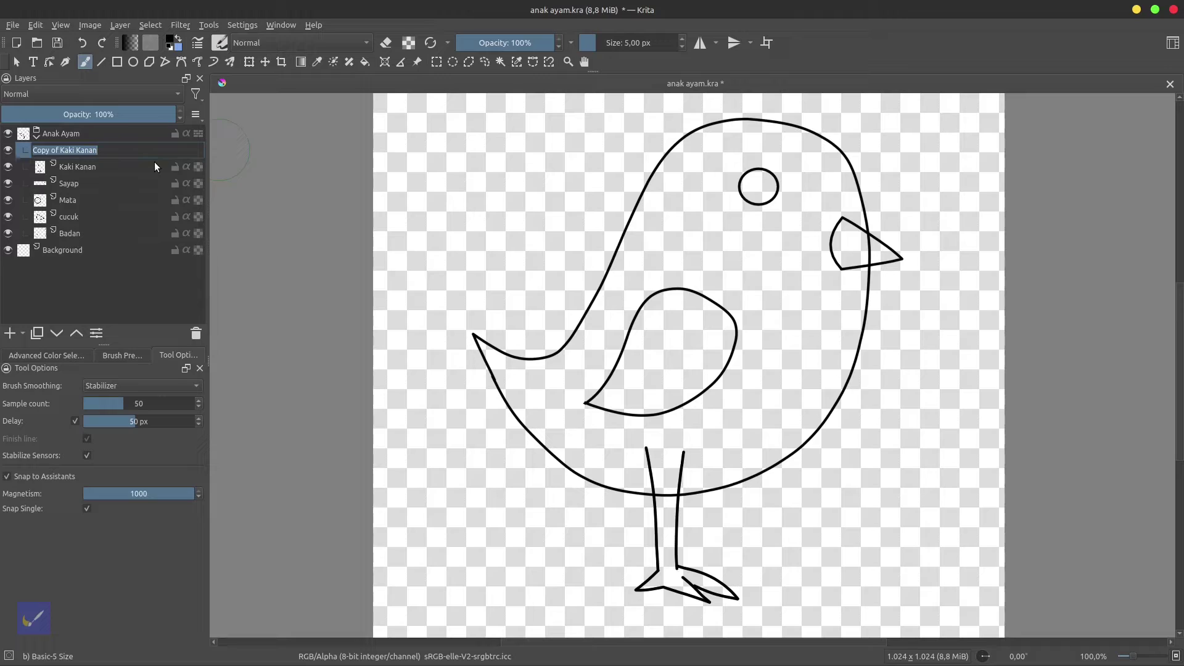
type("Kaki Kiri")
key("Return")
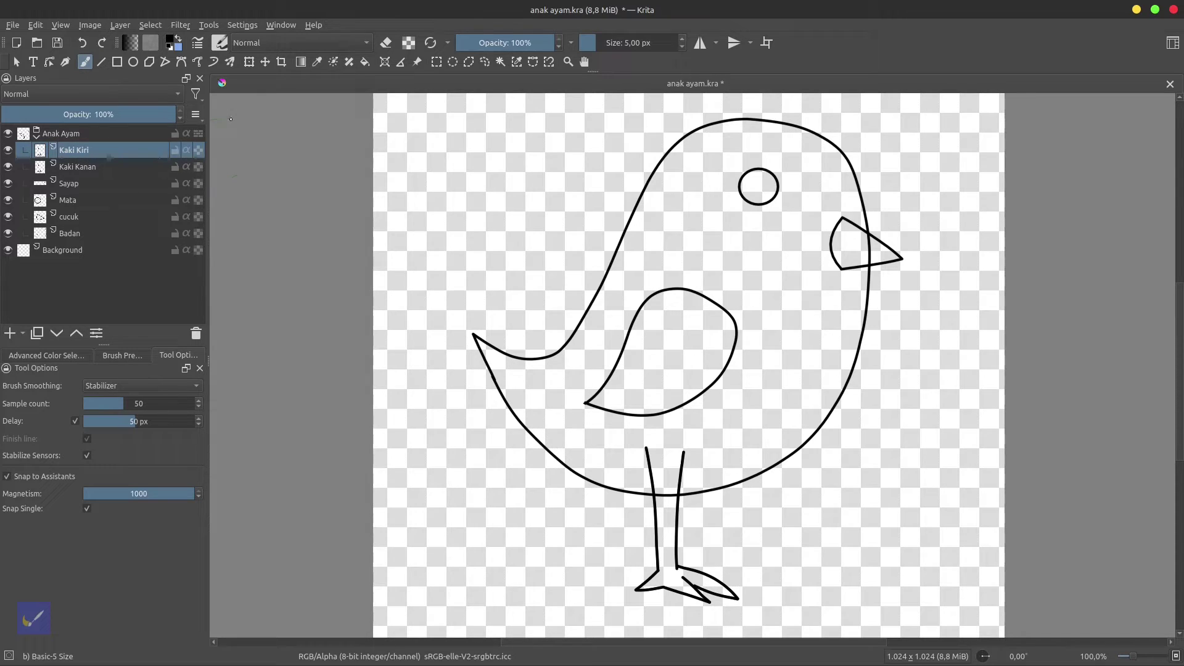
Move Kaki Kiri's leg right and Kaki Kanan's leg left so they stand apart.
left_click(261, 64)
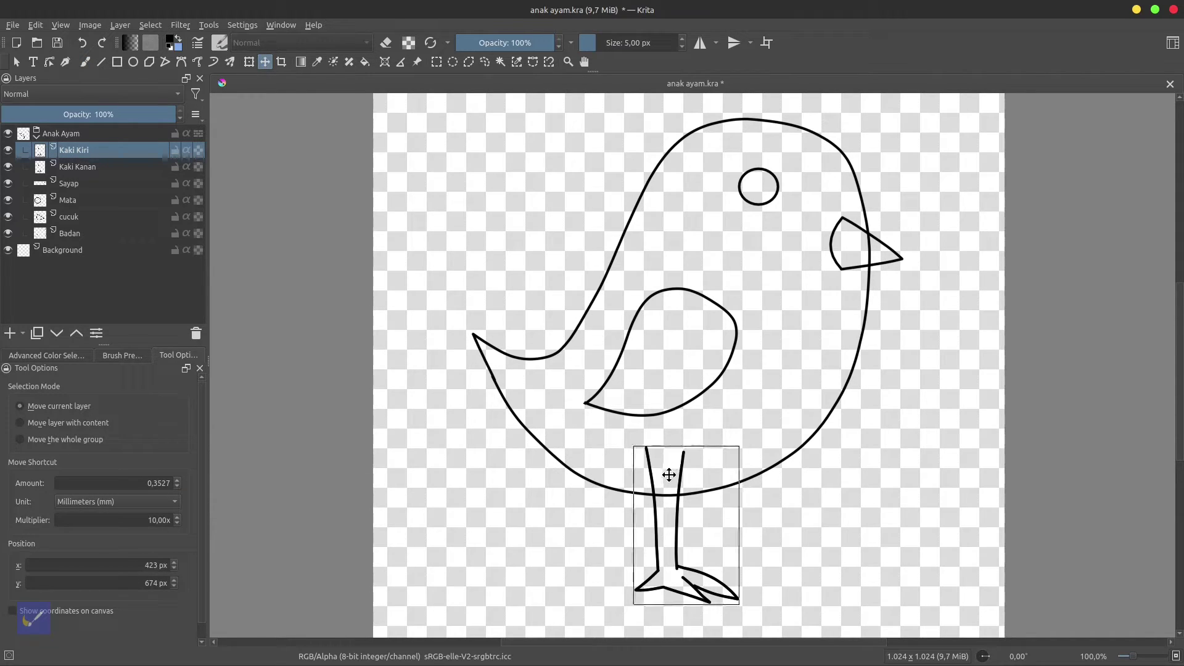
left_click_drag(669, 475, 702, 475)
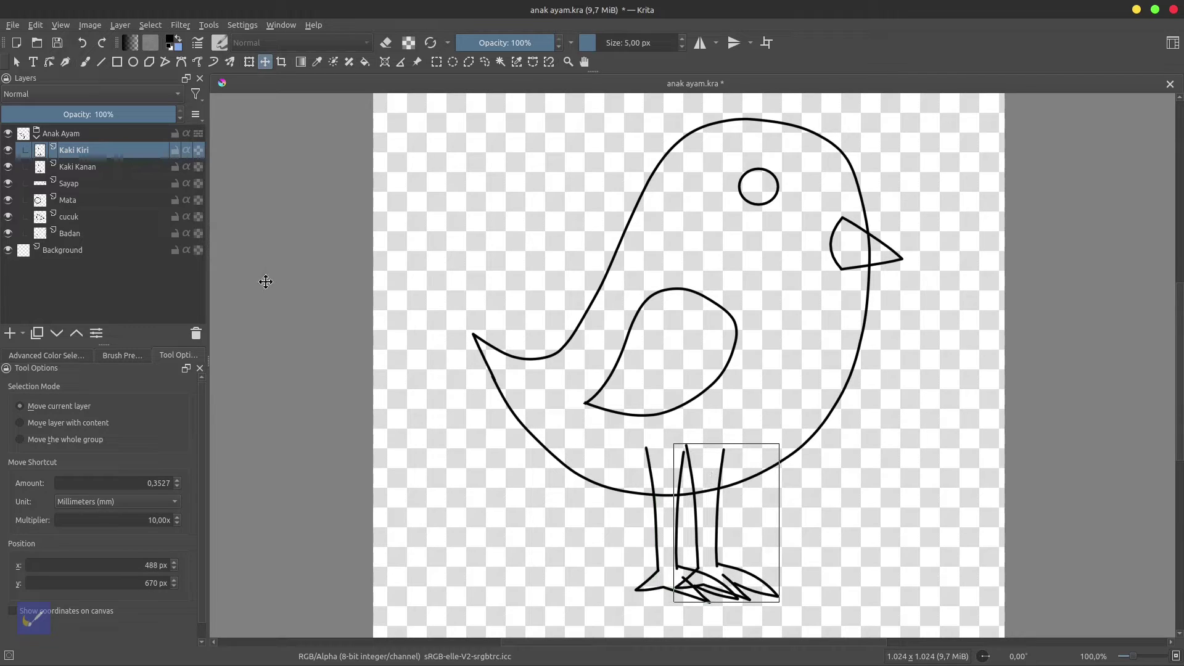
left_click(88, 166)
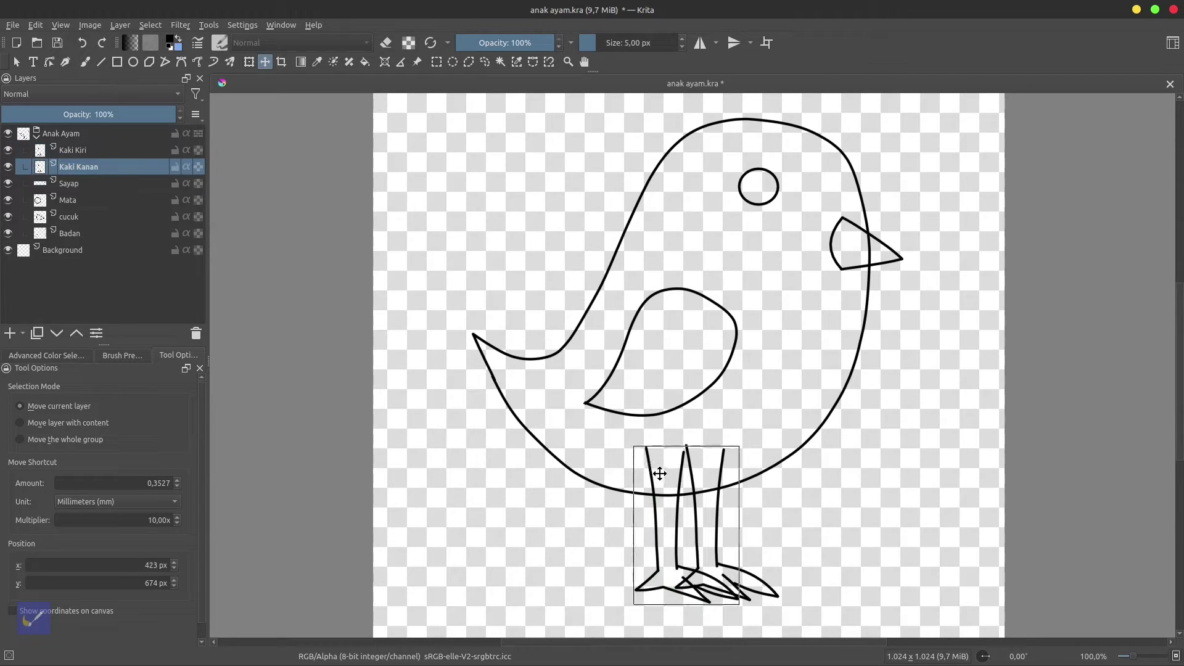
left_click_drag(658, 473, 628, 475)
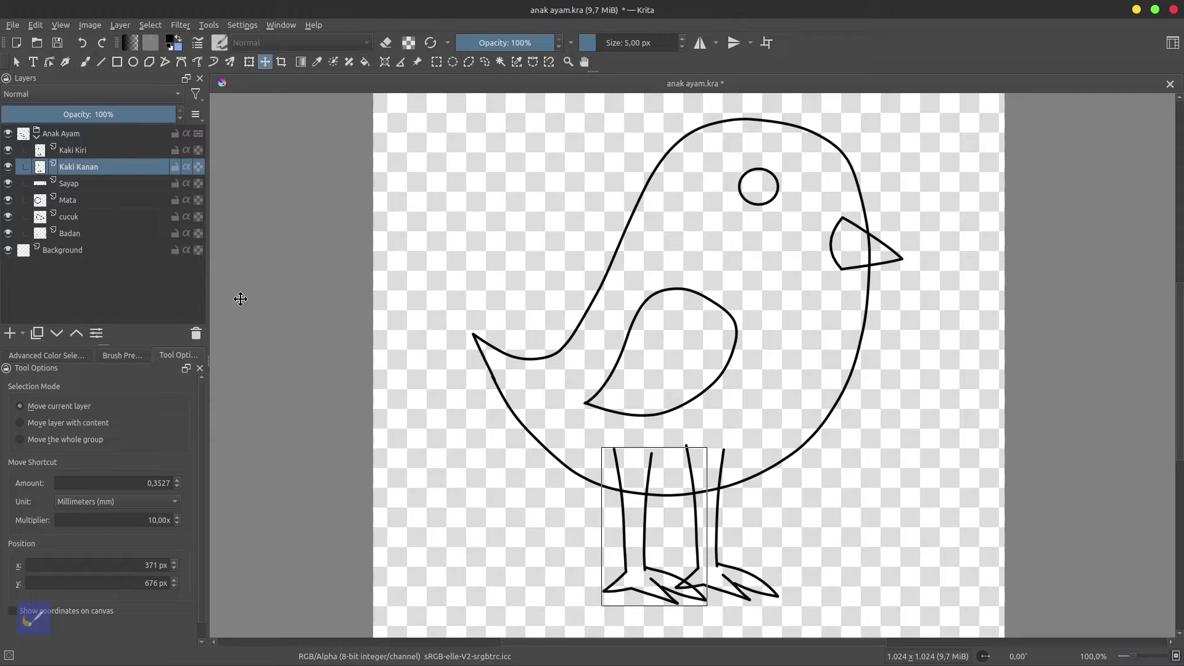
left_click(85, 63)
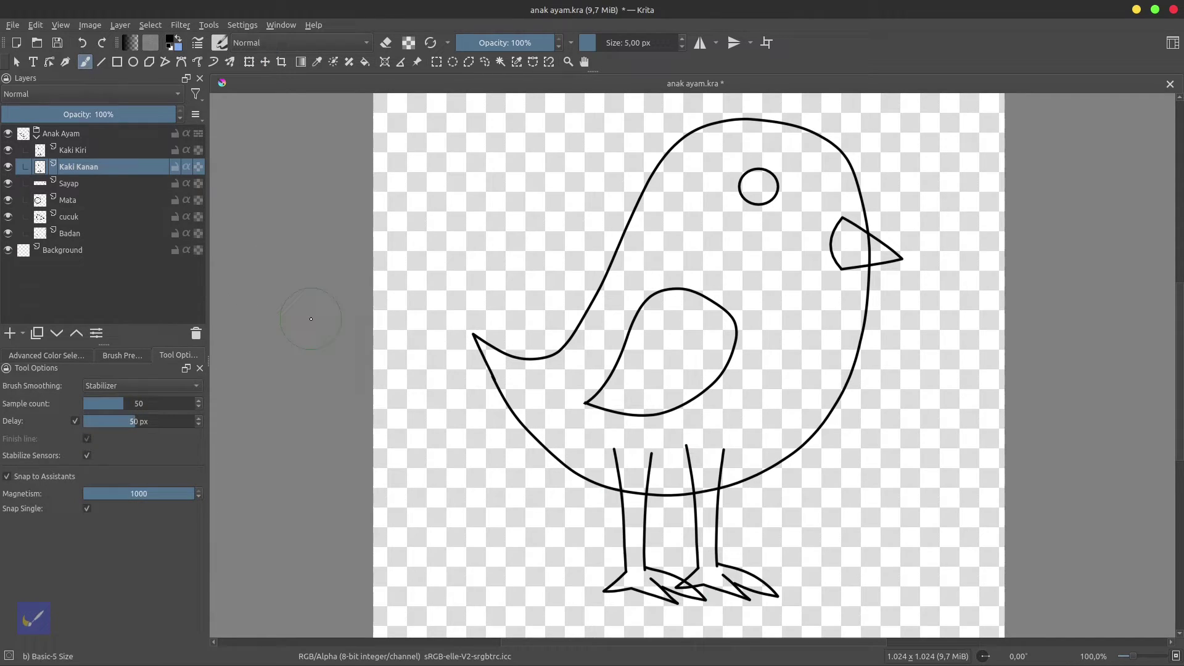
Add a colorize mask named Warna Badan to the Badan layer and set brush smoothing to None.
key("ctrl+shift+l")
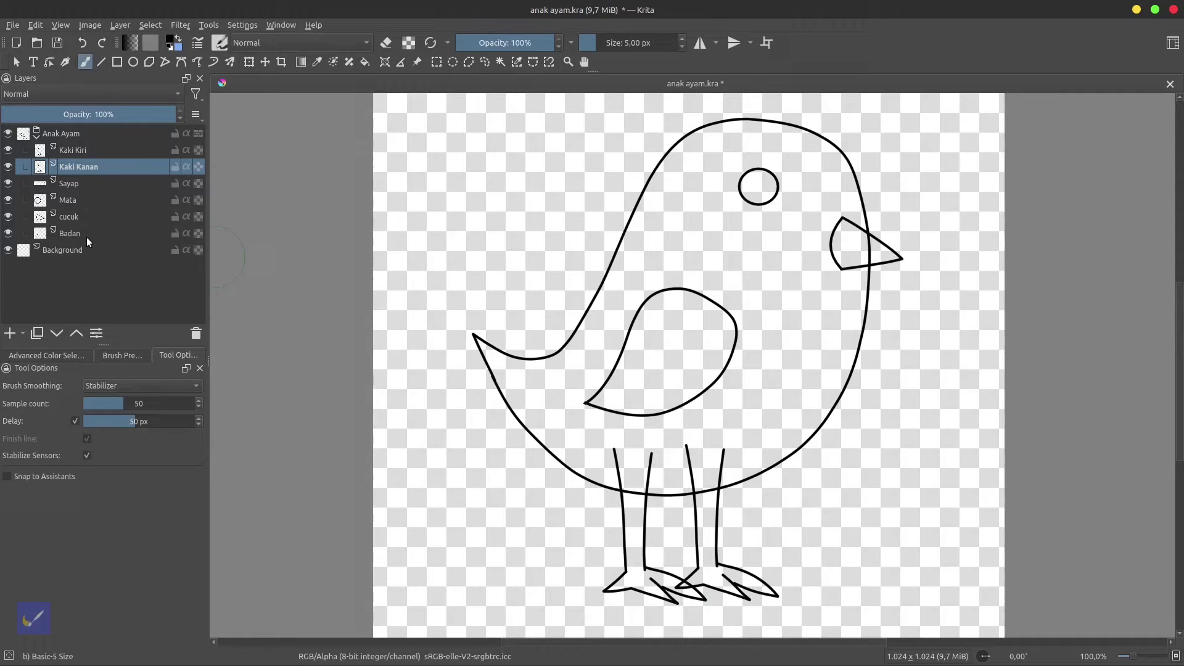
left_click(87, 235)
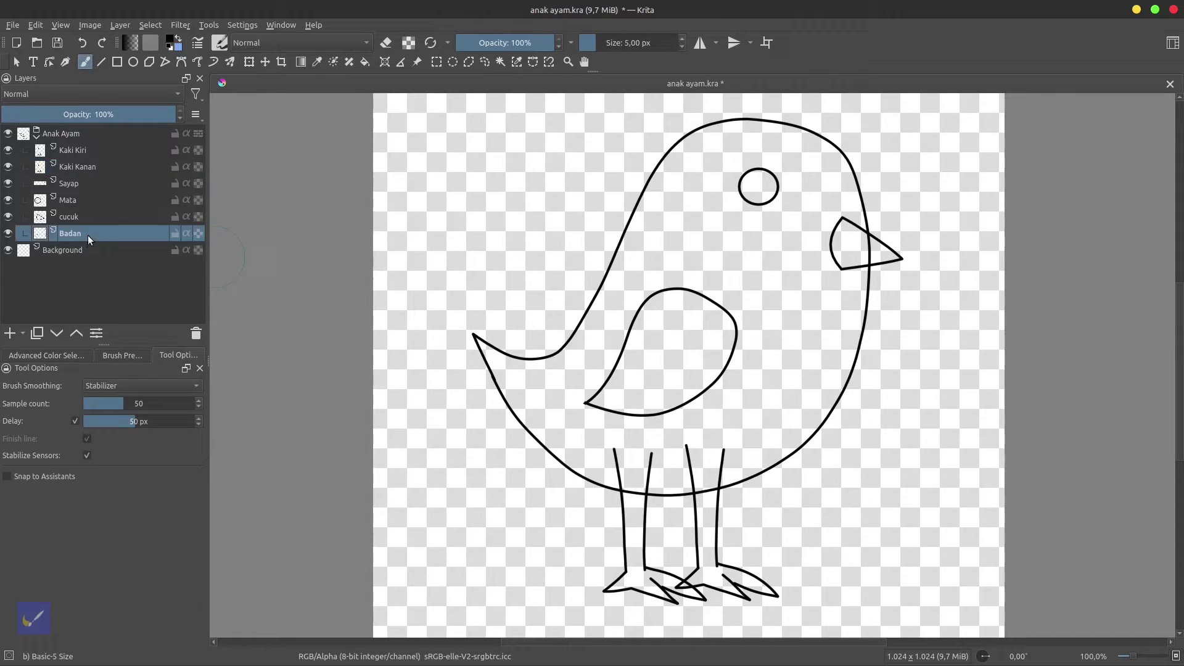
left_click(24, 334)
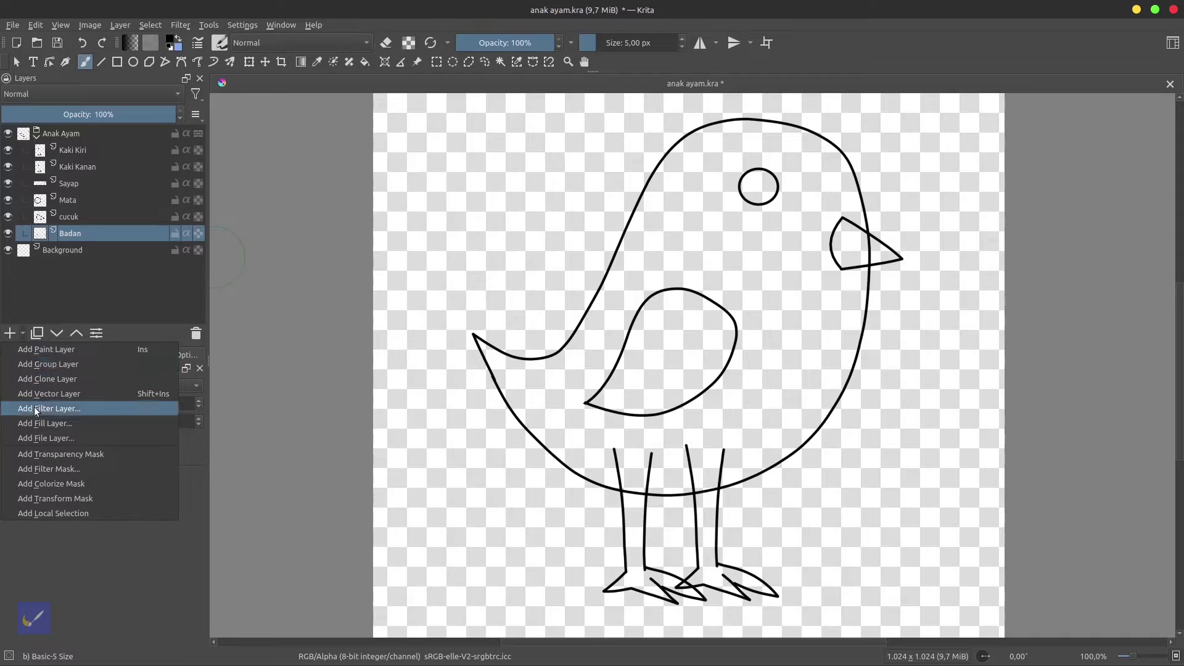
left_click(45, 484)
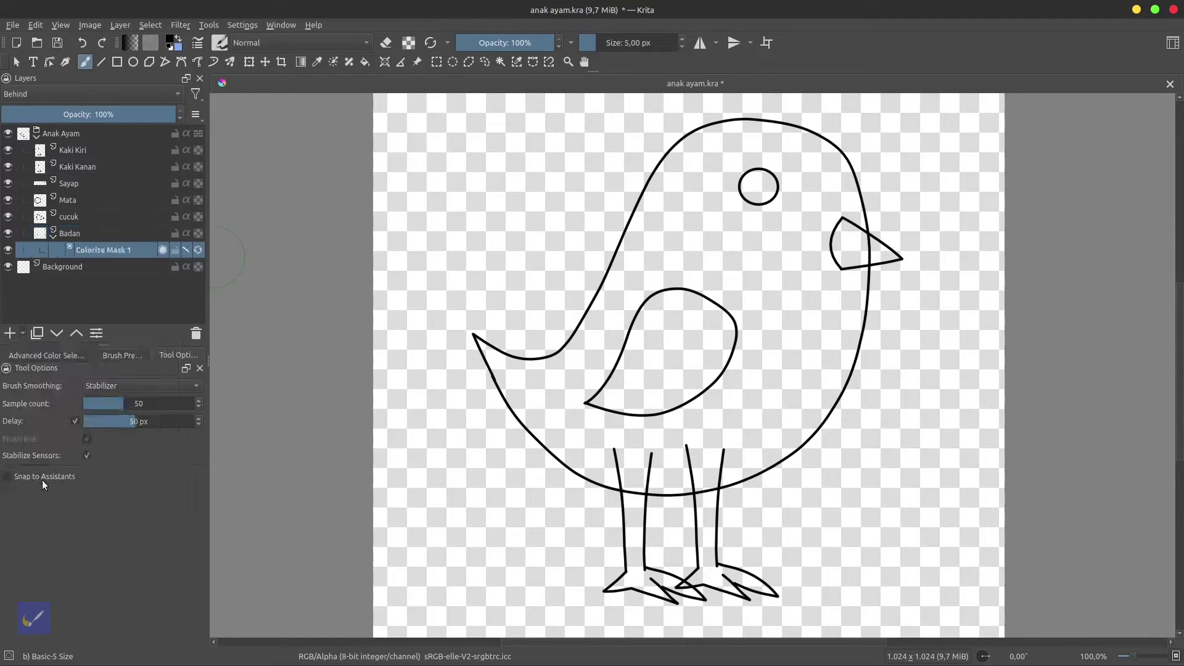
double_click(118, 252)
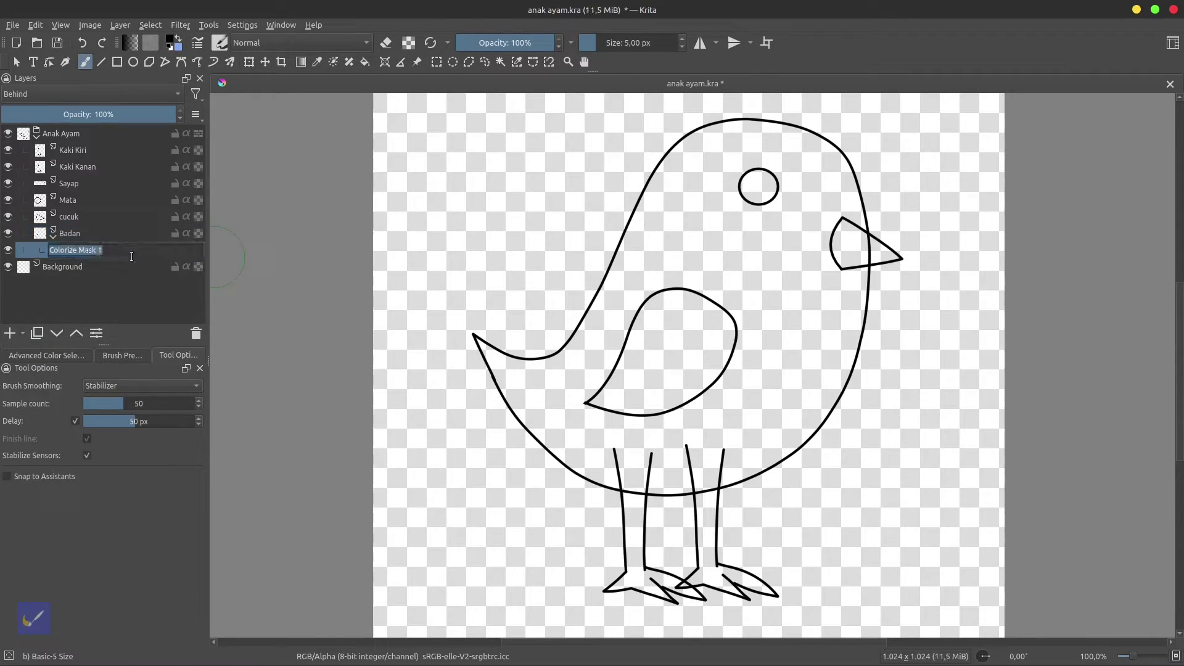
type("C")
type(" Badan")
key("Return")
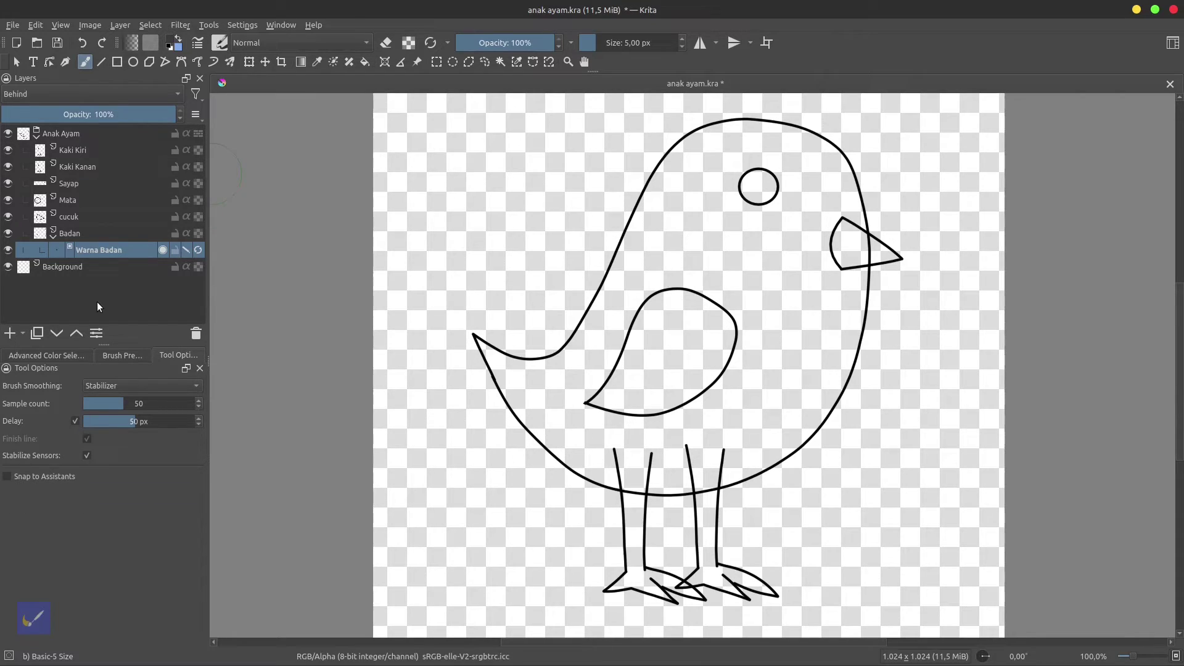
left_click(114, 387)
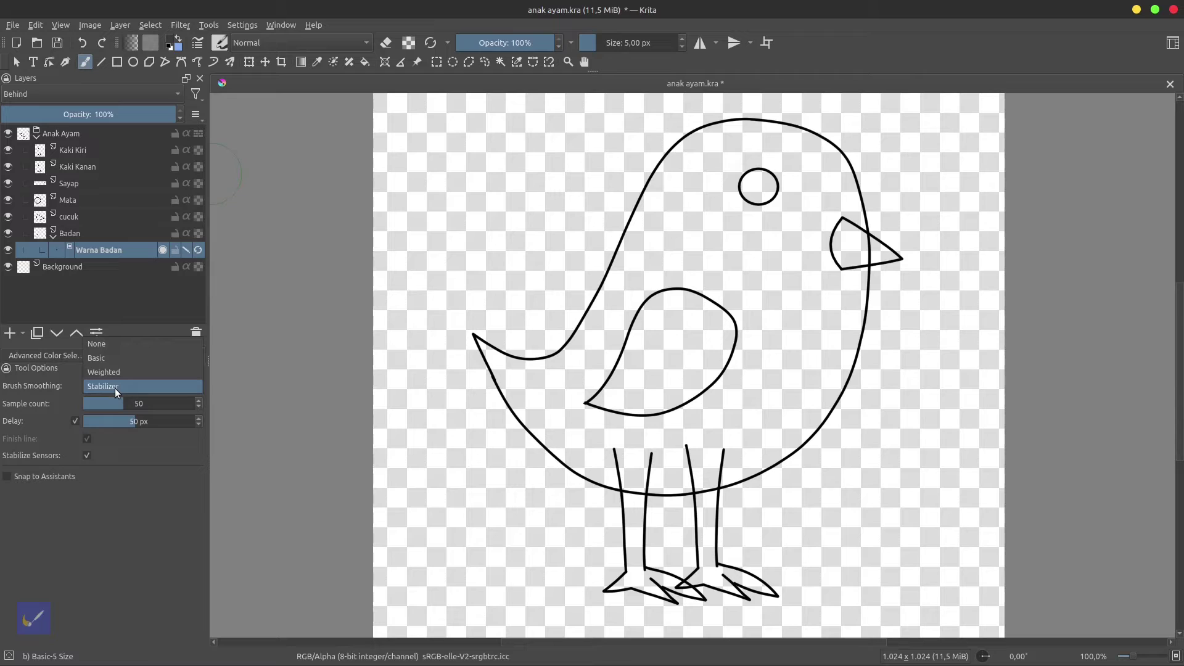
left_click(121, 342)
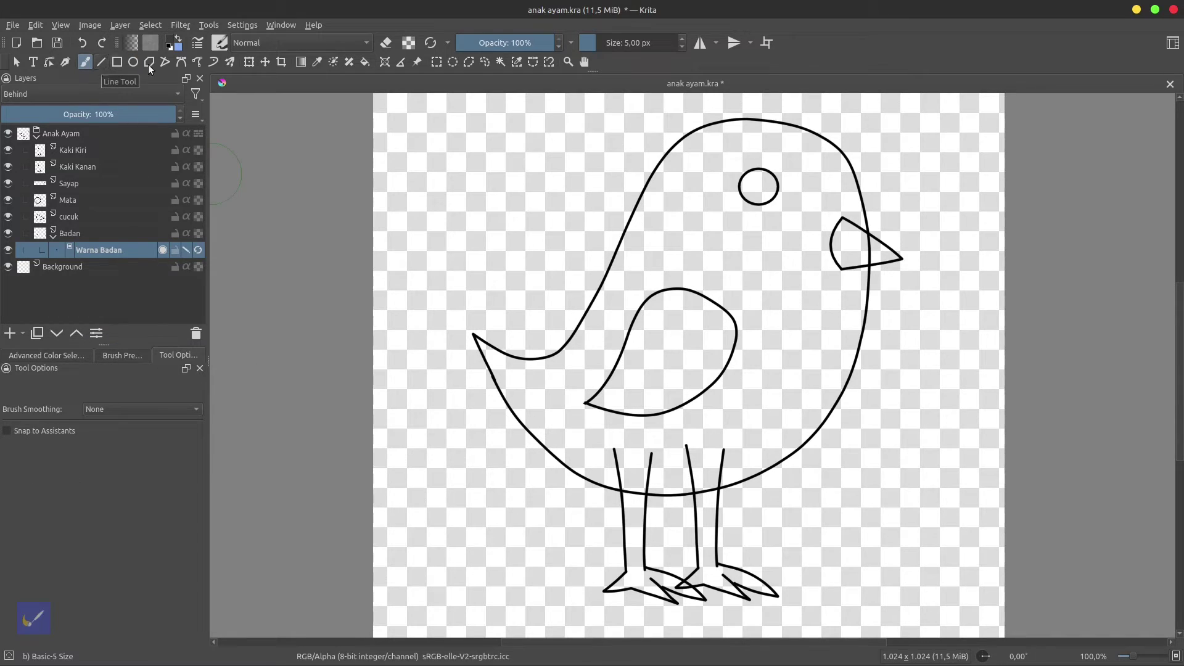
Paint orange-yellow key strokes inside the body and dark grey strokes around it.
left_click(333, 62)
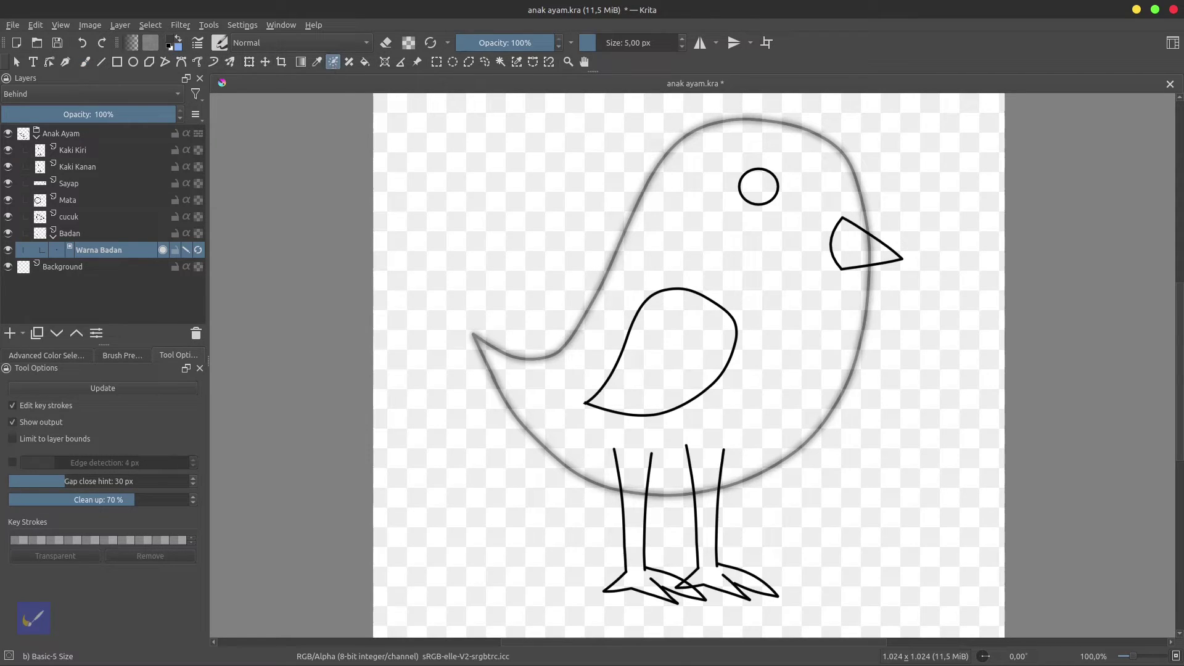
left_click(81, 357)
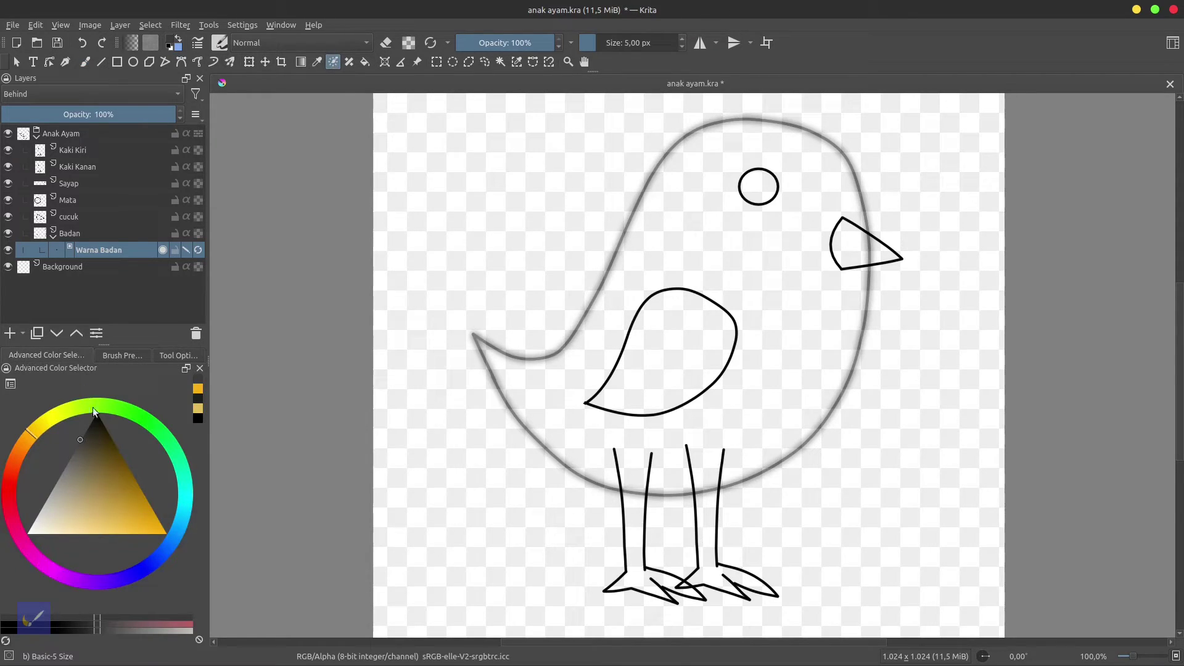
left_click(197, 390)
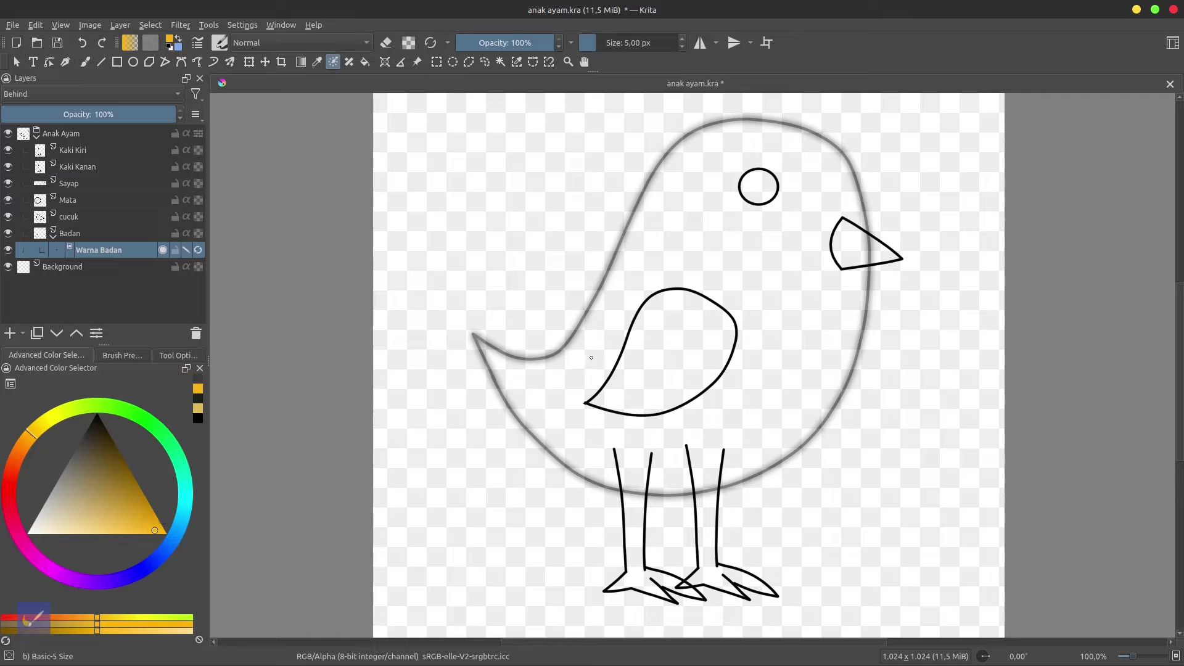
left_click_drag(561, 386, 695, 272)
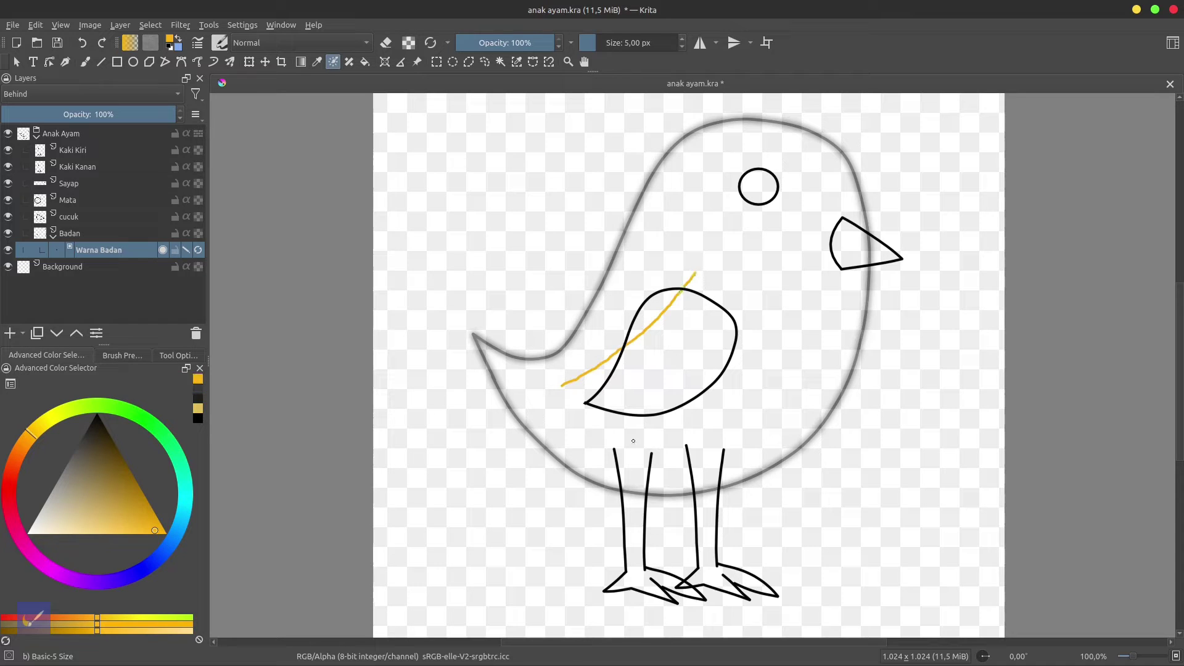
mouse_move(613, 455)
left_mouse_down()
mouse_move(765, 361)
mouse_move(791, 274)
left_mouse_up()
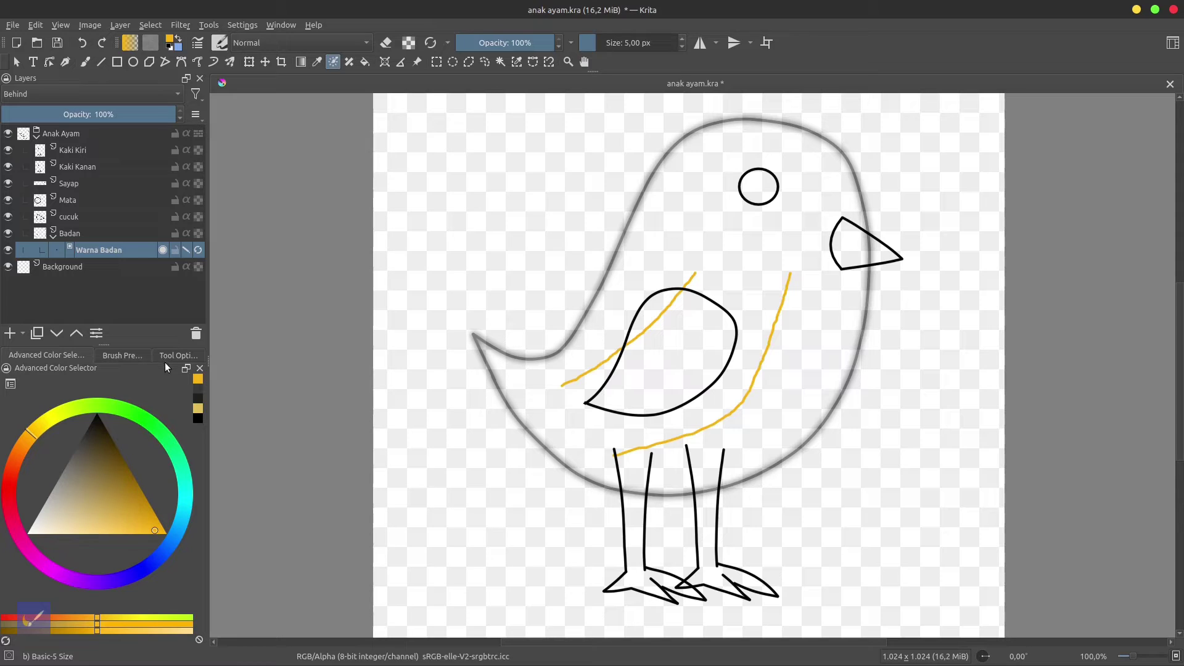
left_click(197, 388)
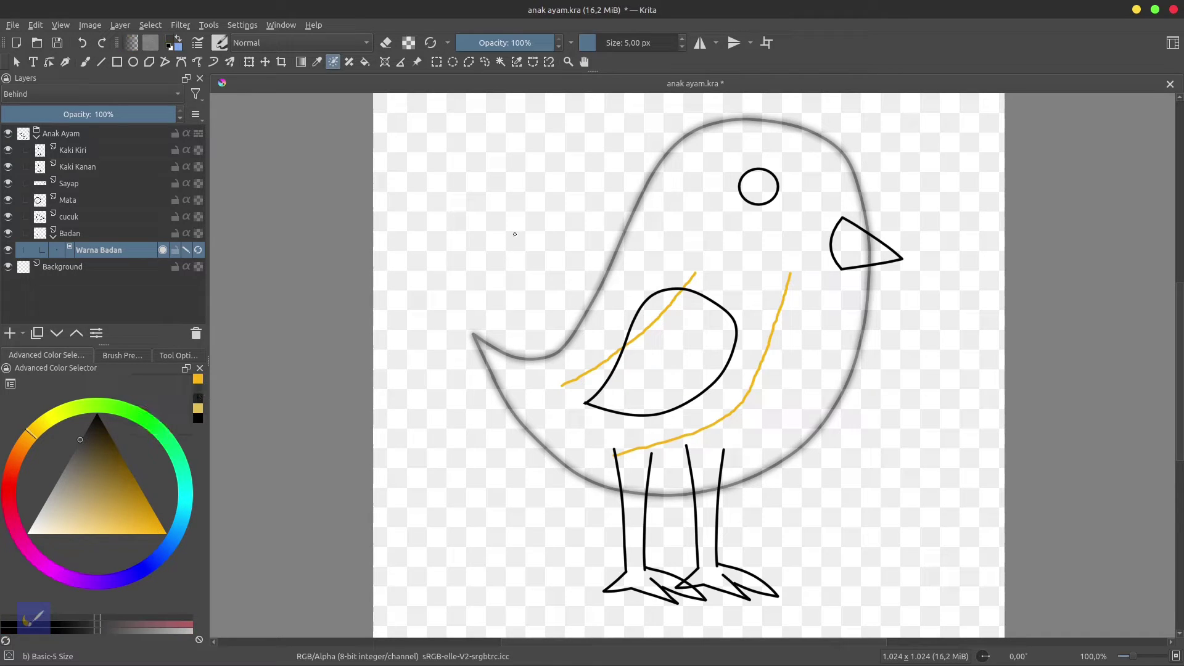
left_click_drag(558, 145, 439, 291)
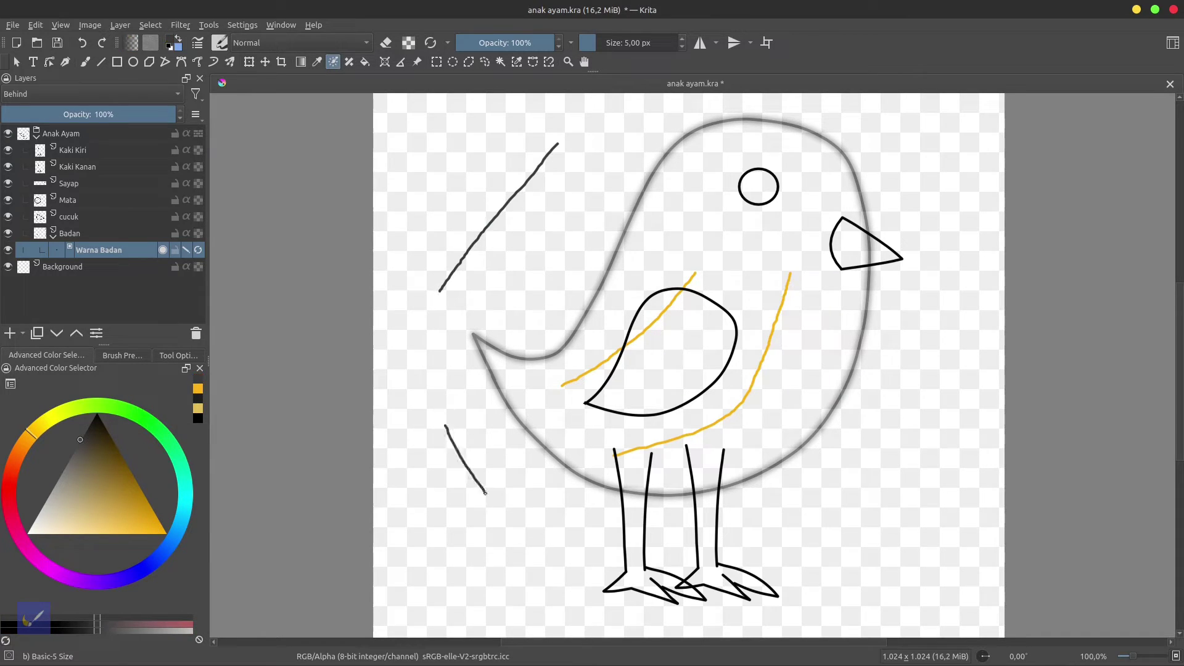
left_click_drag(446, 425, 525, 538)
mouse_move(654, 563)
left_mouse_down()
mouse_move(832, 505)
mouse_move(922, 460)
left_mouse_up()
left_click_drag(961, 228, 909, 122)
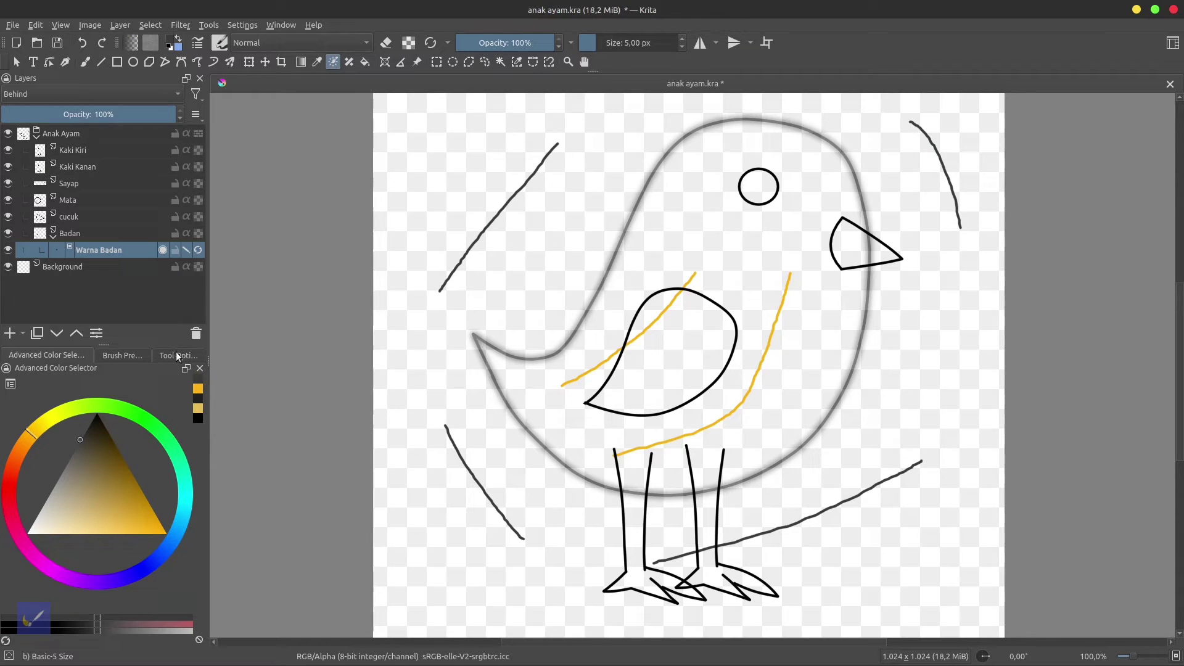
Make the grey key transparent, update the mask and hide the key strokes.
left_click(177, 356)
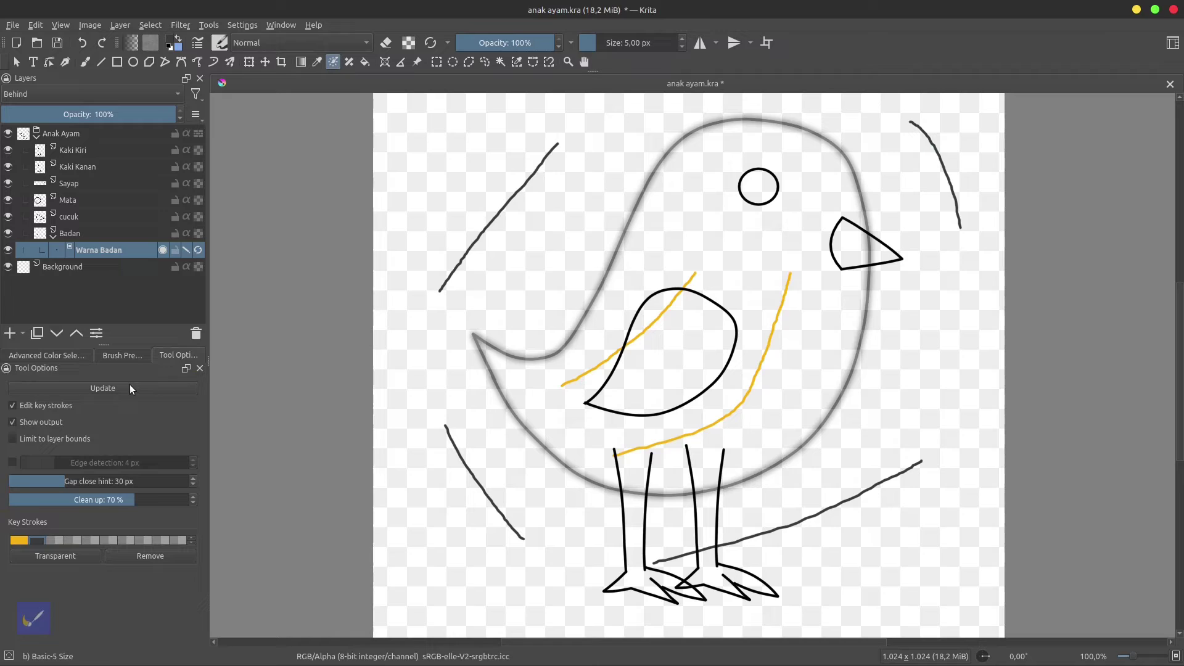
left_click(44, 553)
left_click(138, 390)
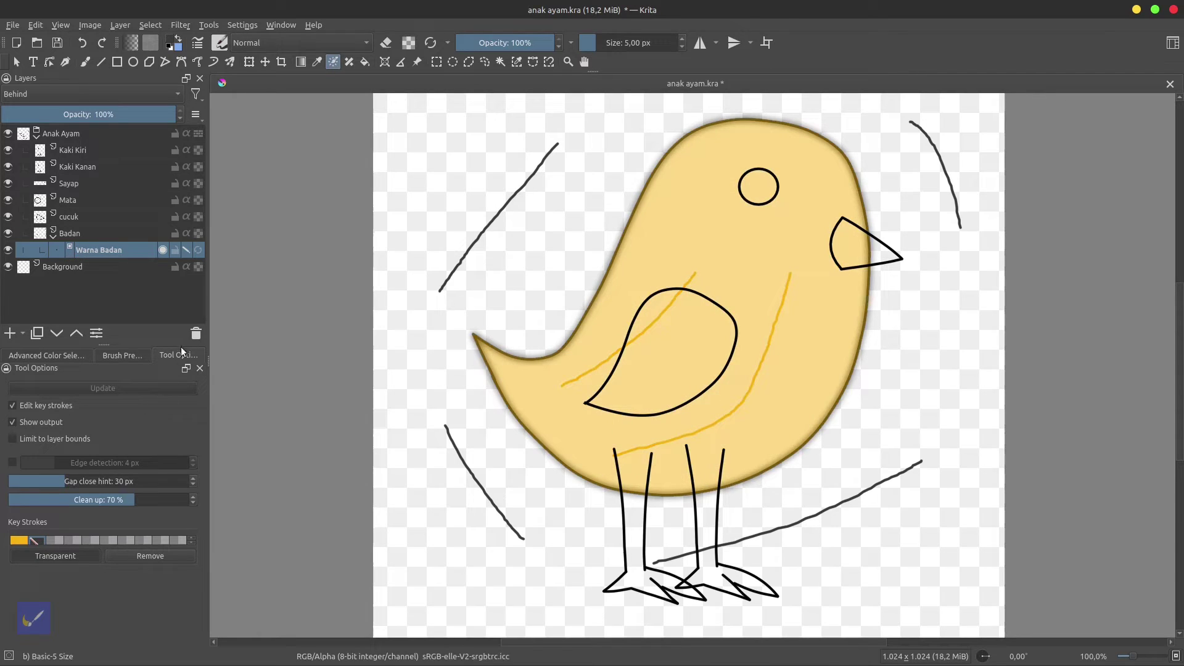
left_click(185, 249)
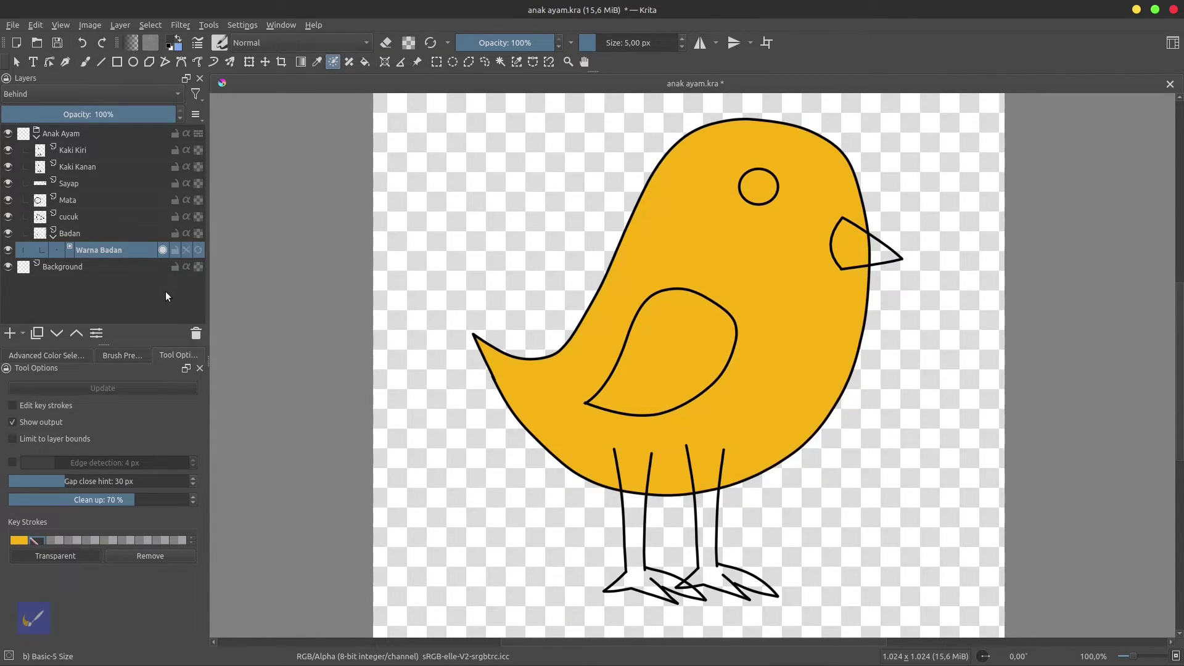
left_click(88, 216)
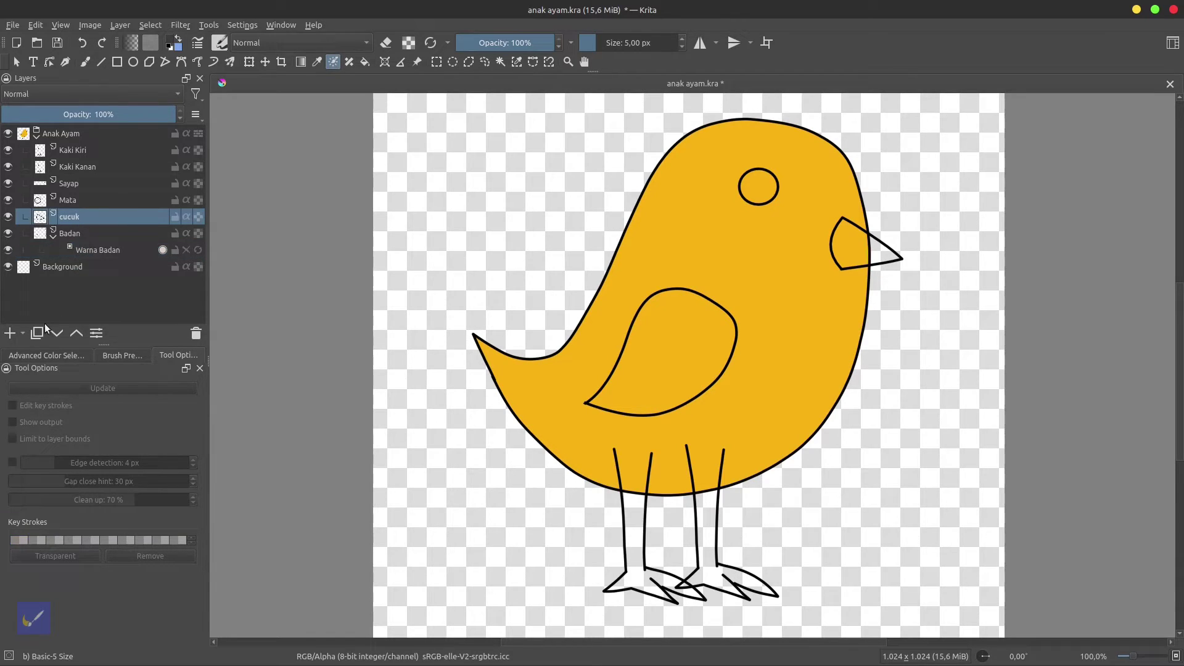
Add a colorize mask named Warna Cucuk to the cucuk layer.
left_click(24, 333)
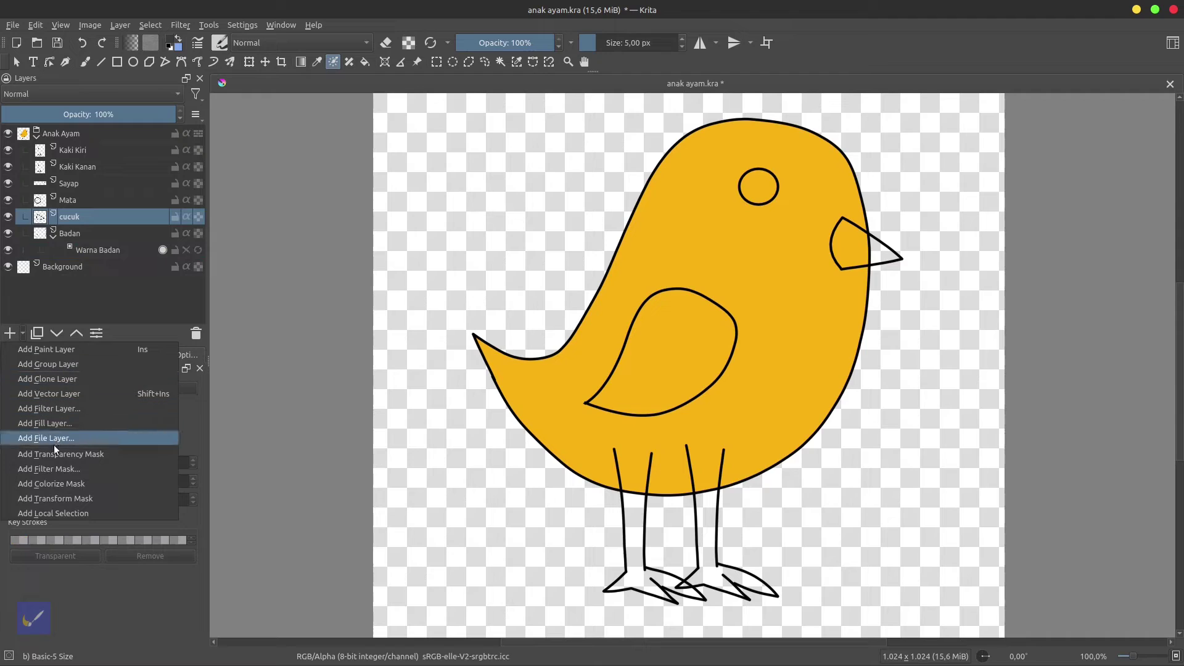
left_click(64, 483)
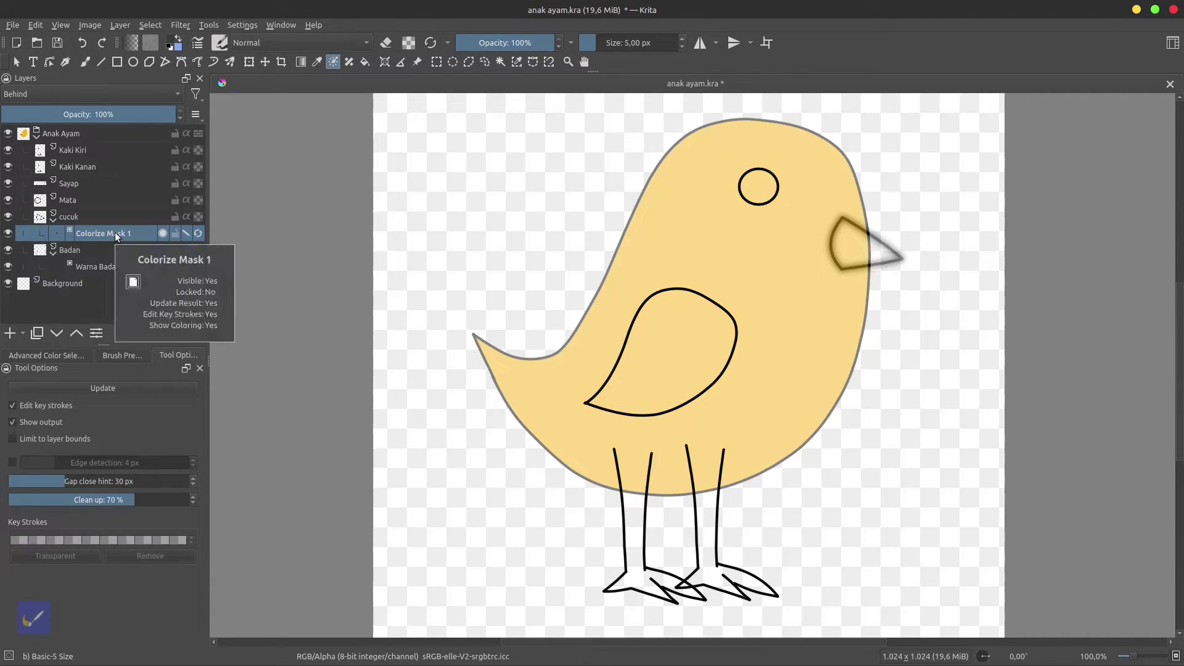
double_click(143, 236)
type("W")
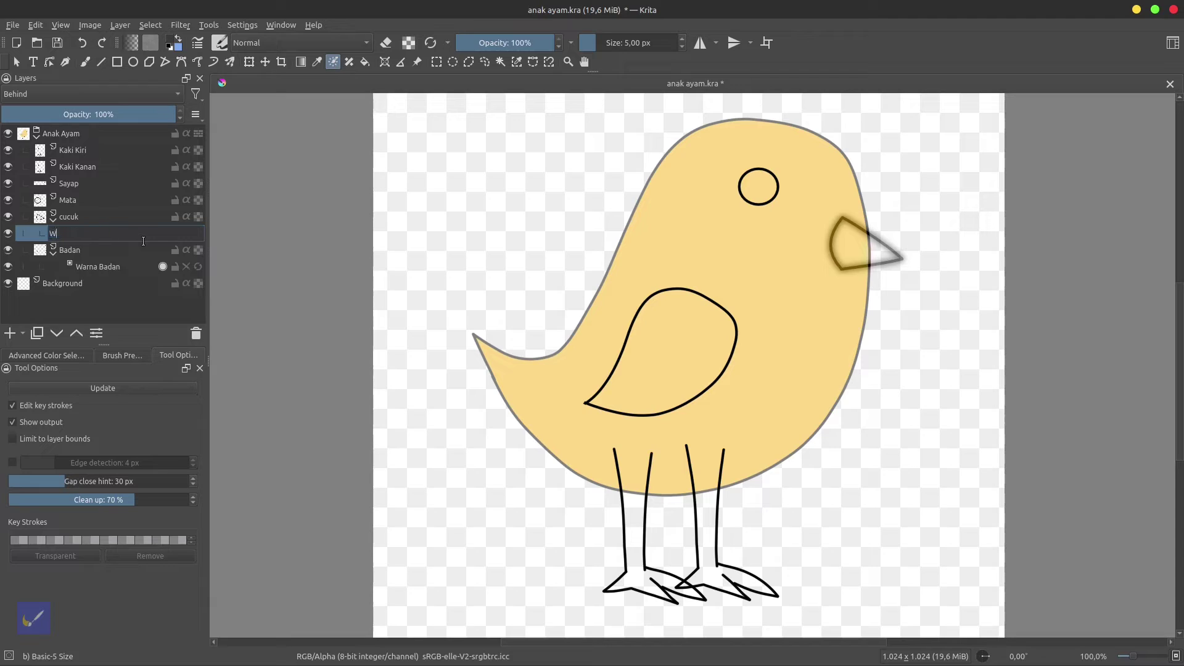
type("arna C")
type("ucuk")
key("Return")
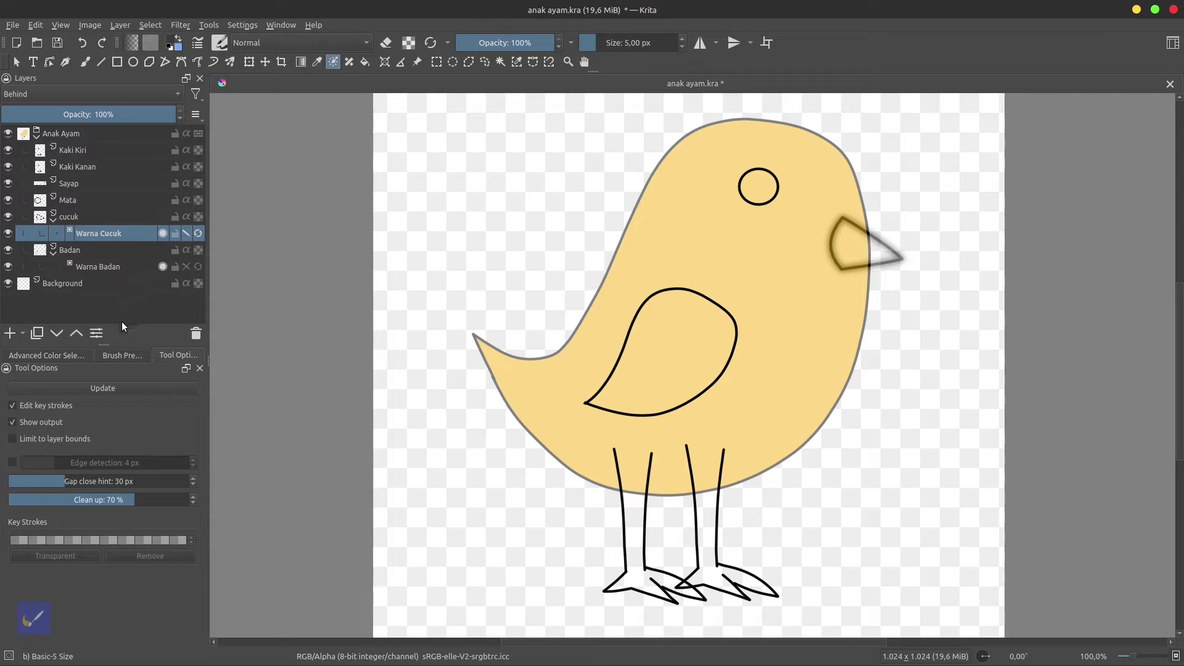
Pick a dark orange-brown and mark the beak with a key stroke.
left_click(120, 356)
left_click(76, 356)
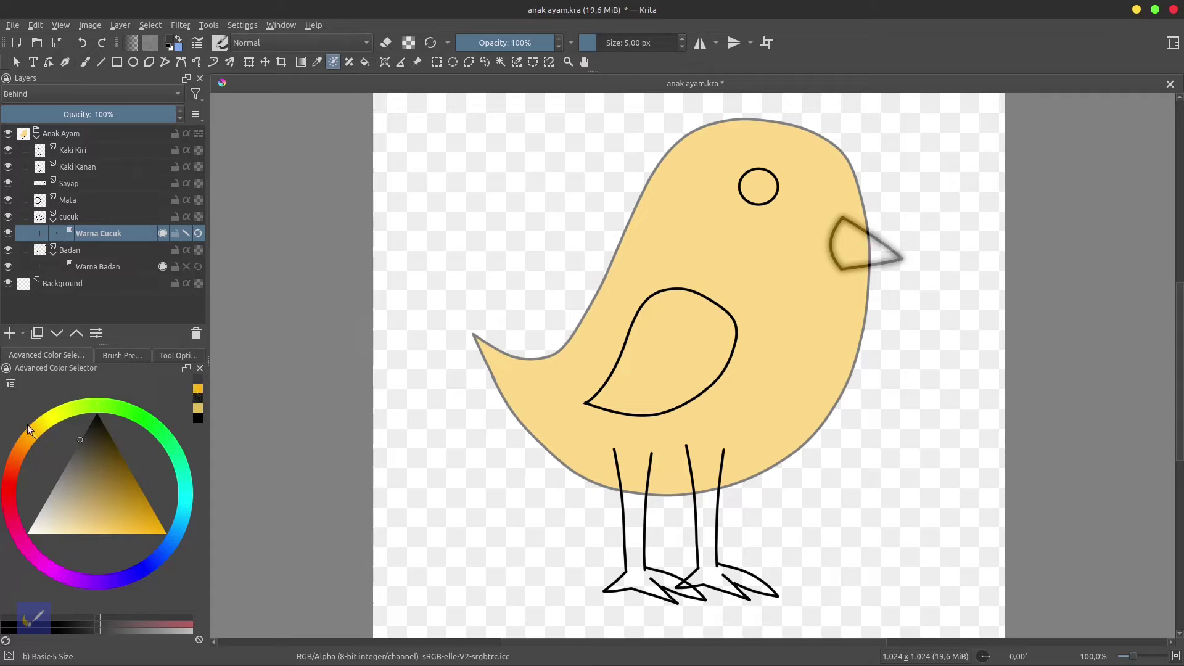
left_click(11, 475)
left_click_drag(11, 476, 19, 459)
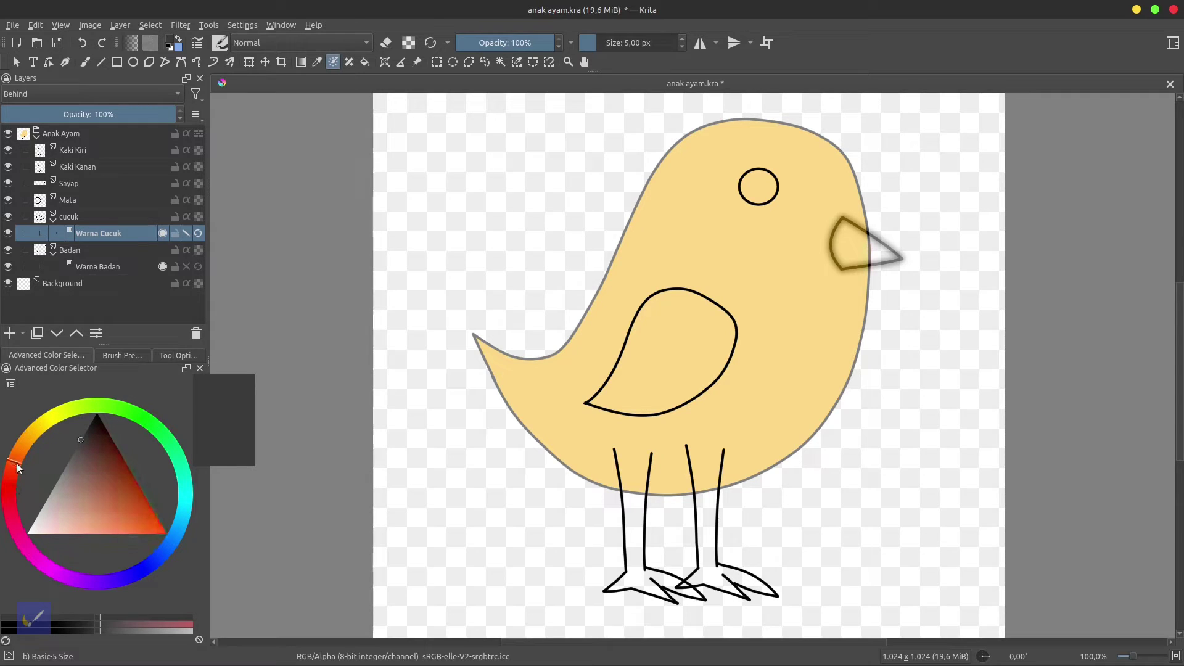
left_click_drag(20, 459, 13, 459)
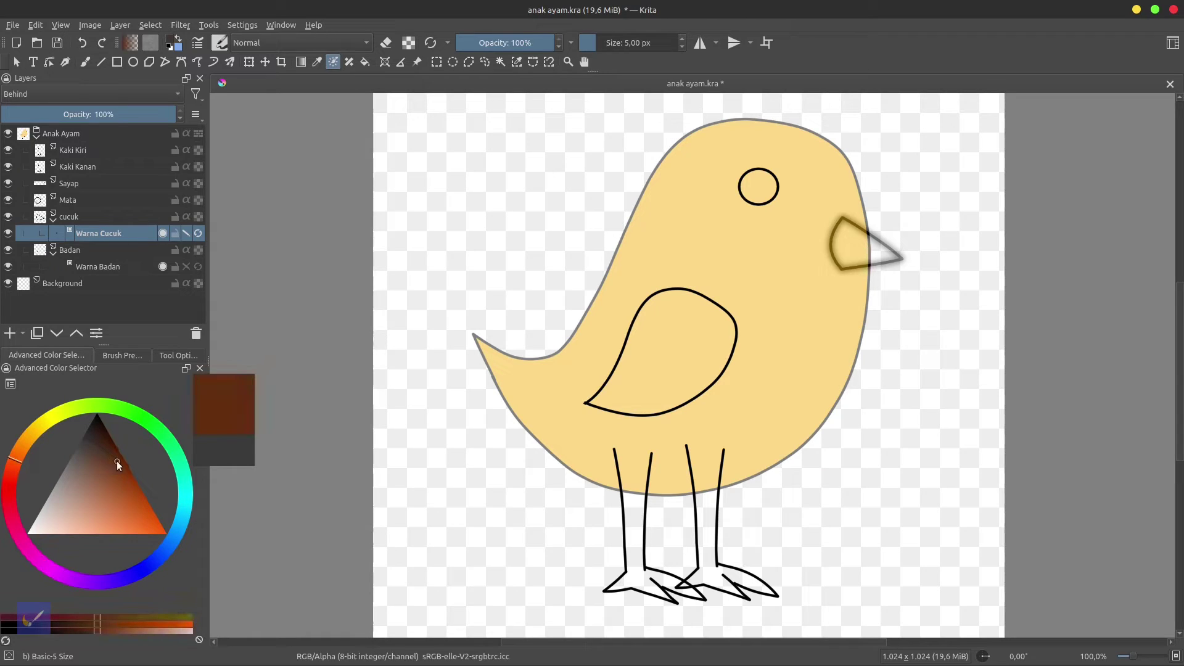
left_click_drag(85, 455, 117, 462)
left_click_drag(20, 461, 28, 450)
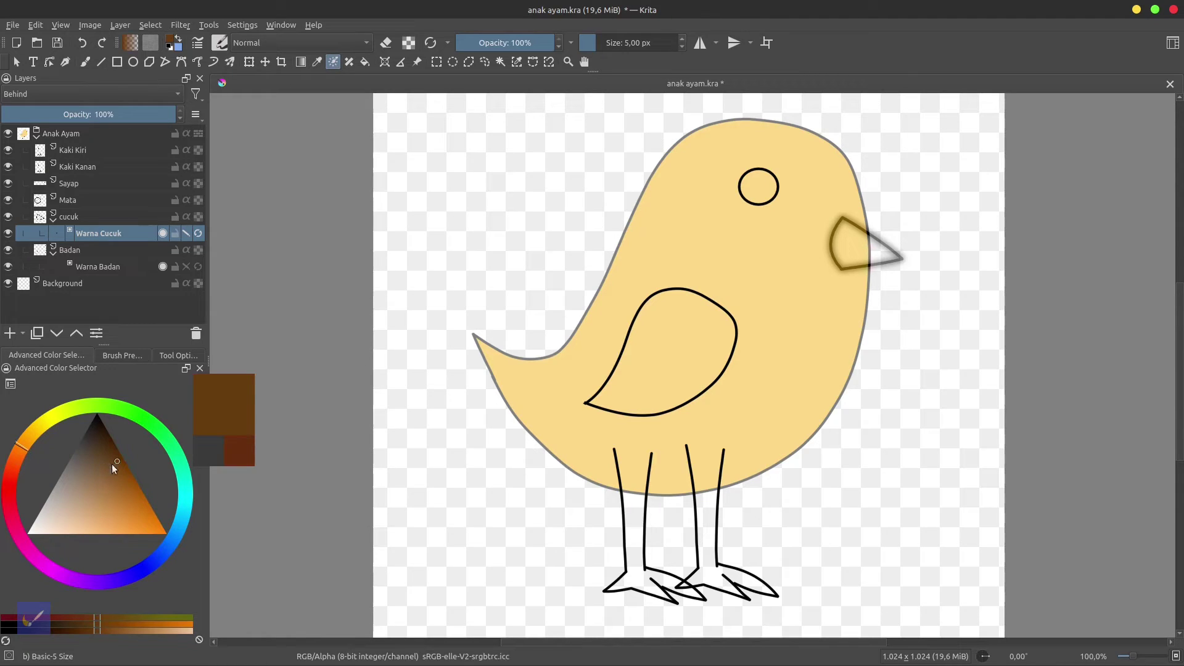
left_click_drag(115, 461, 114, 456)
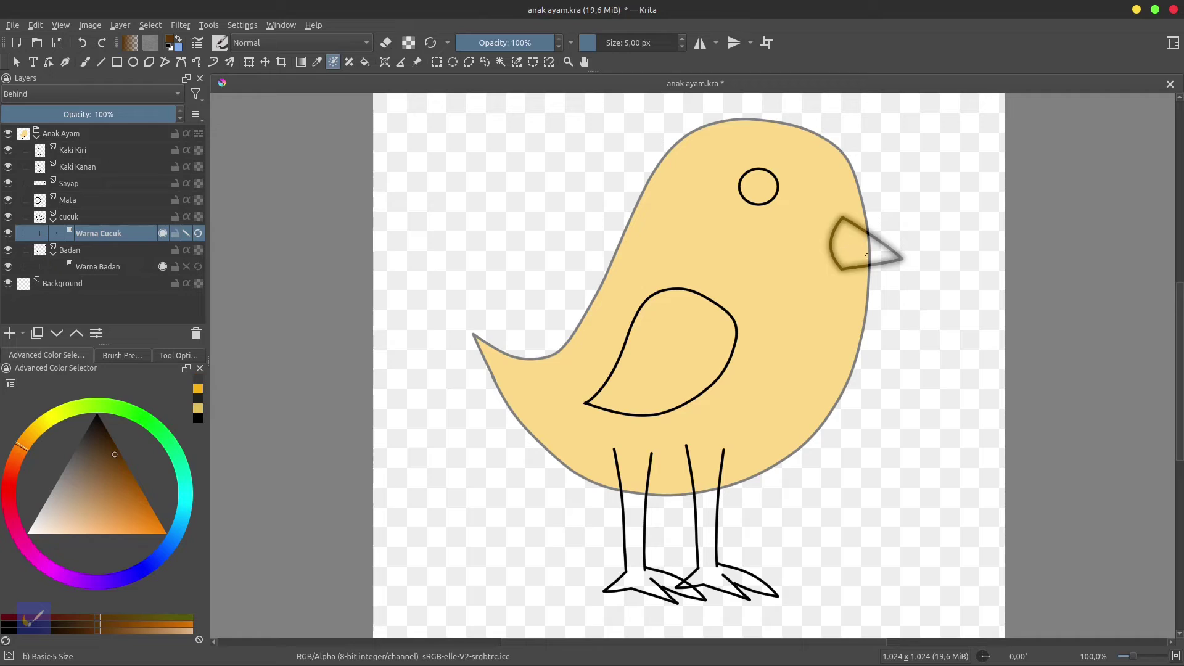
left_click_drag(865, 253, 850, 244)
Mark the area around the beak dark, make that key transparent, update and hide strokes.
left_click(196, 394)
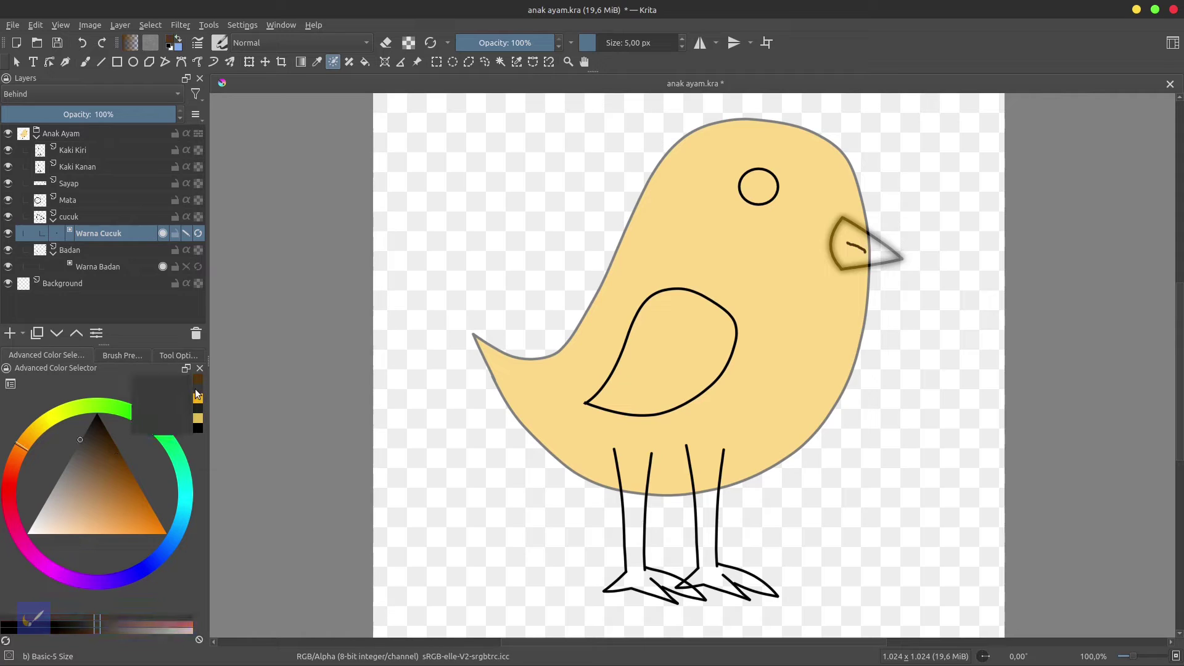
left_click_drag(542, 211, 781, 425)
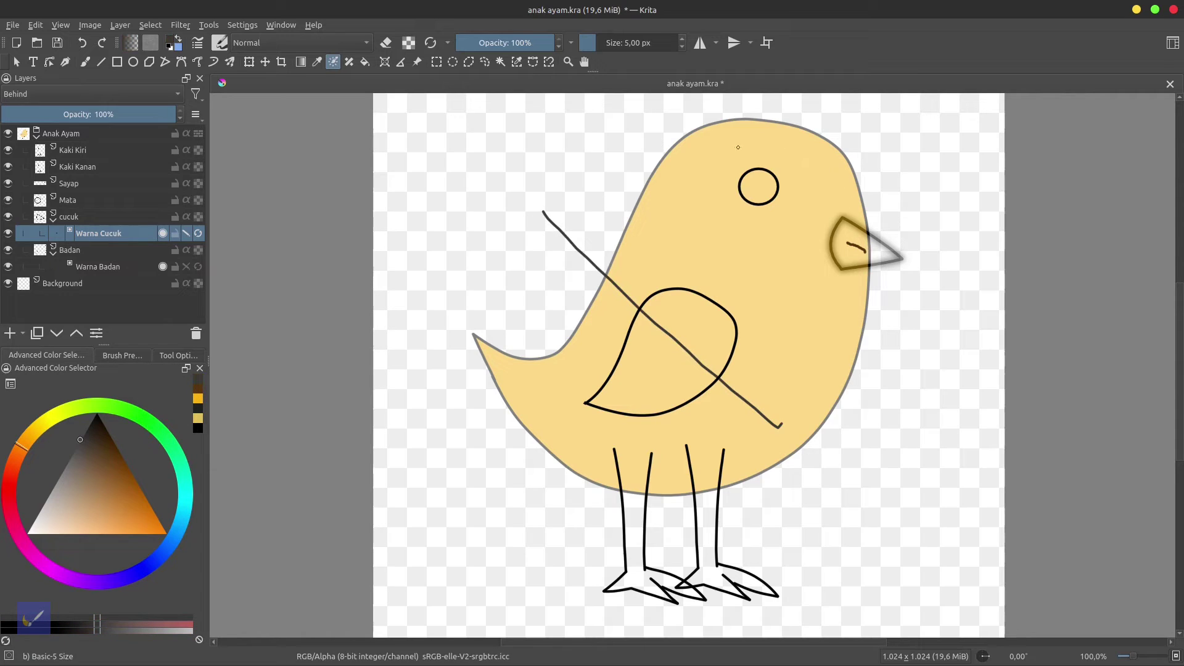
left_click_drag(738, 147, 942, 197)
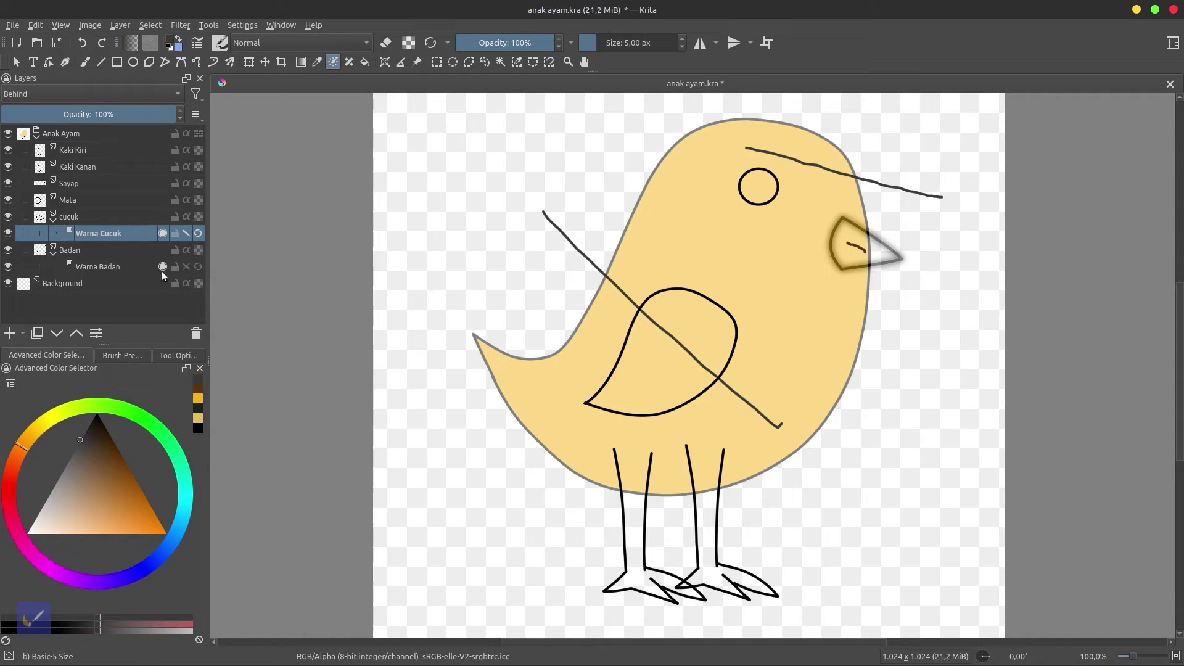
left_click(177, 355)
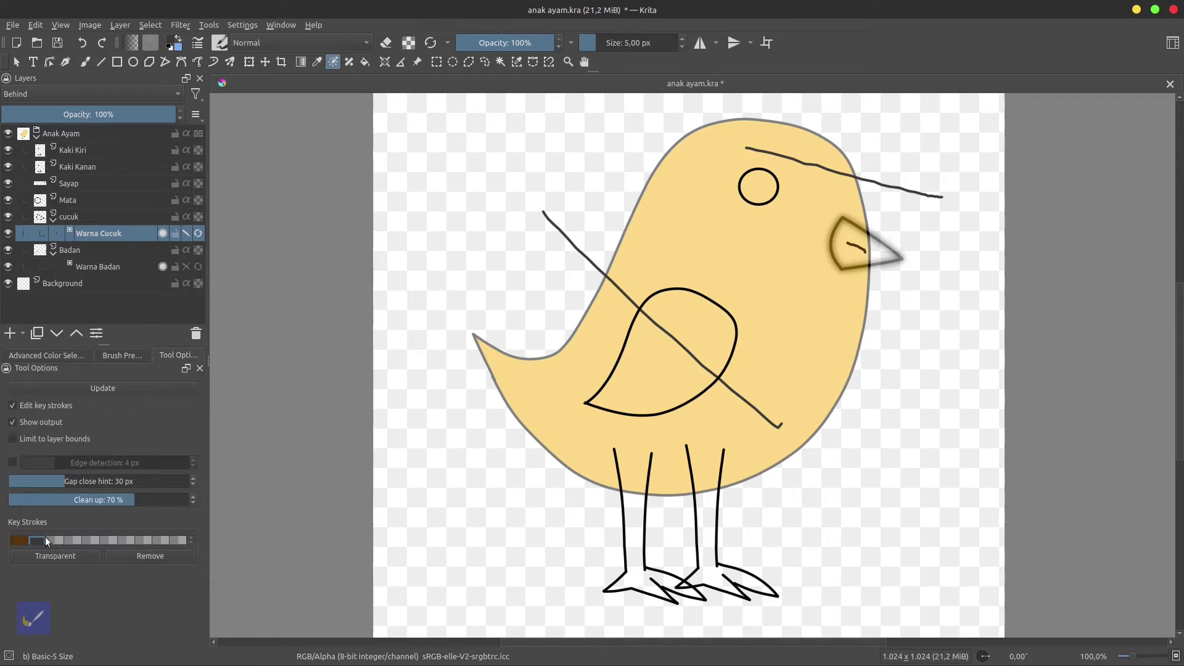
left_click(45, 554)
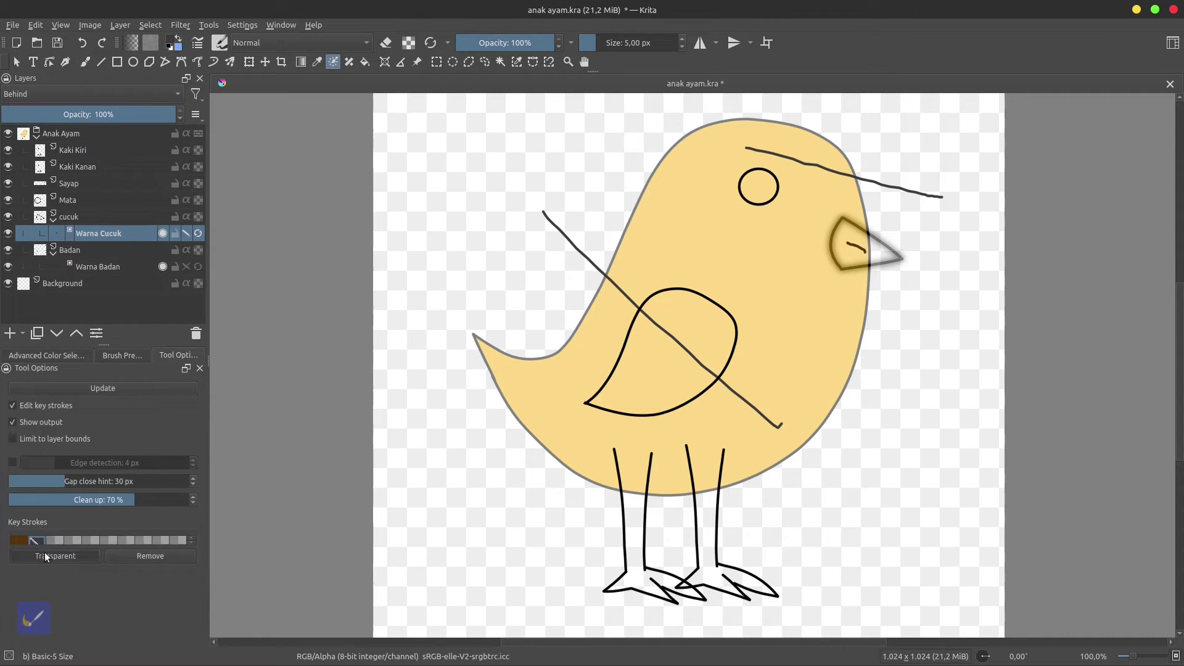
left_click(106, 388)
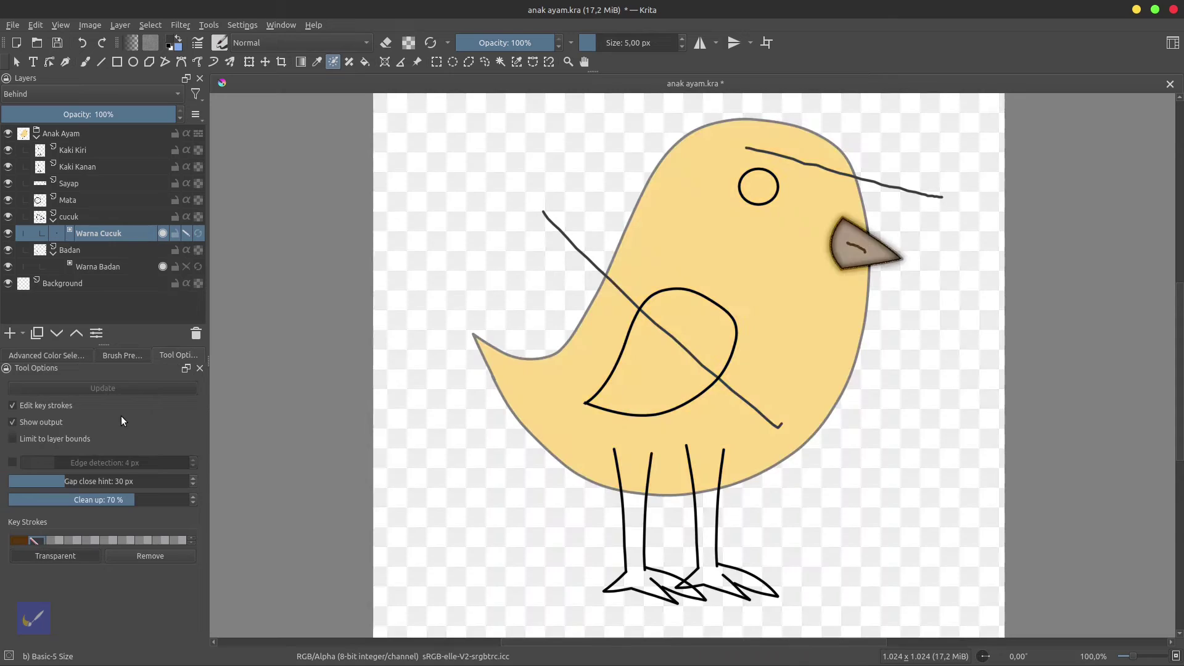
left_click(187, 235)
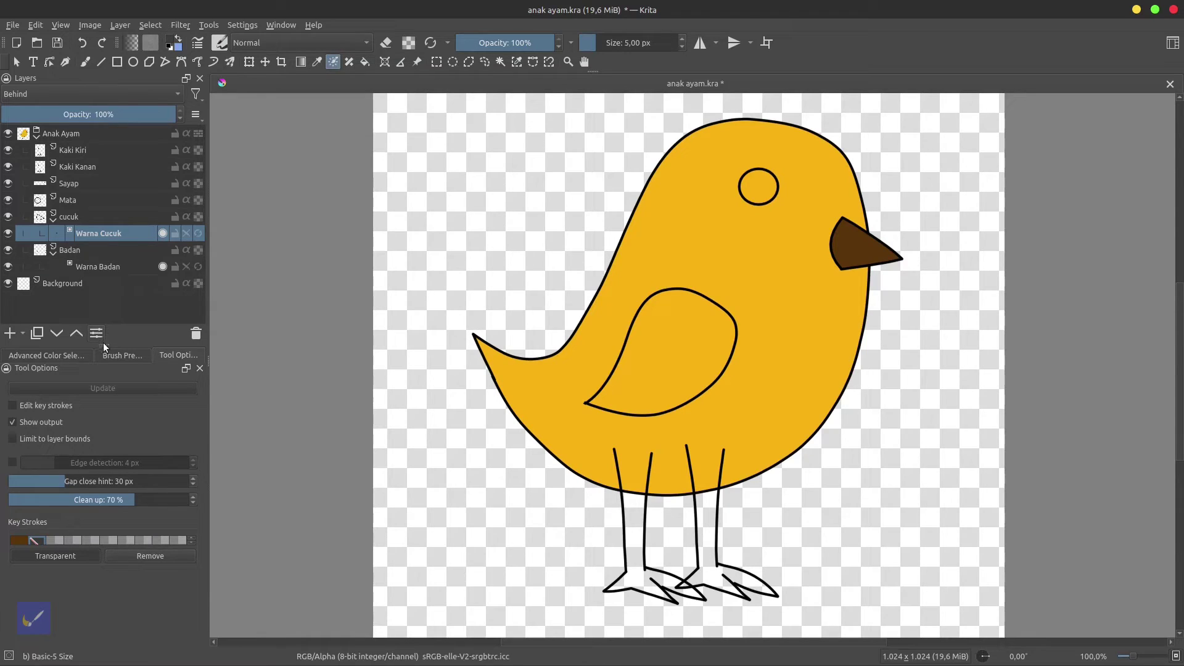
left_click_drag(103, 346, 106, 403)
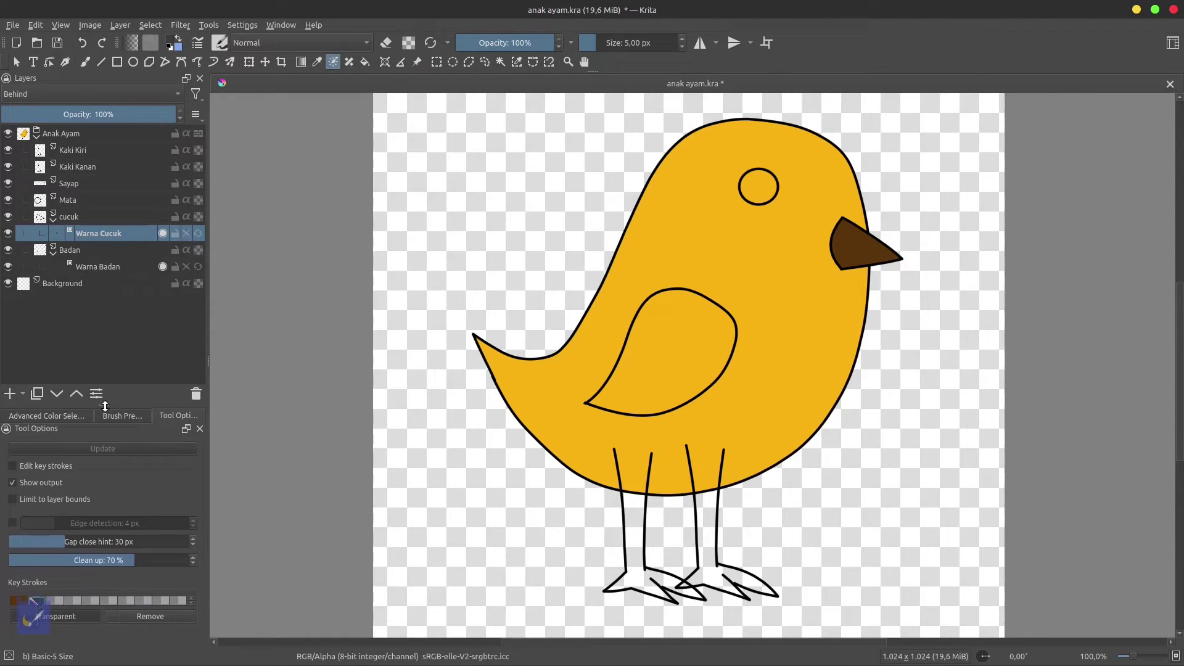
Add a colorize mask named Warna Mata to the Mata eye layer.
left_click(79, 201)
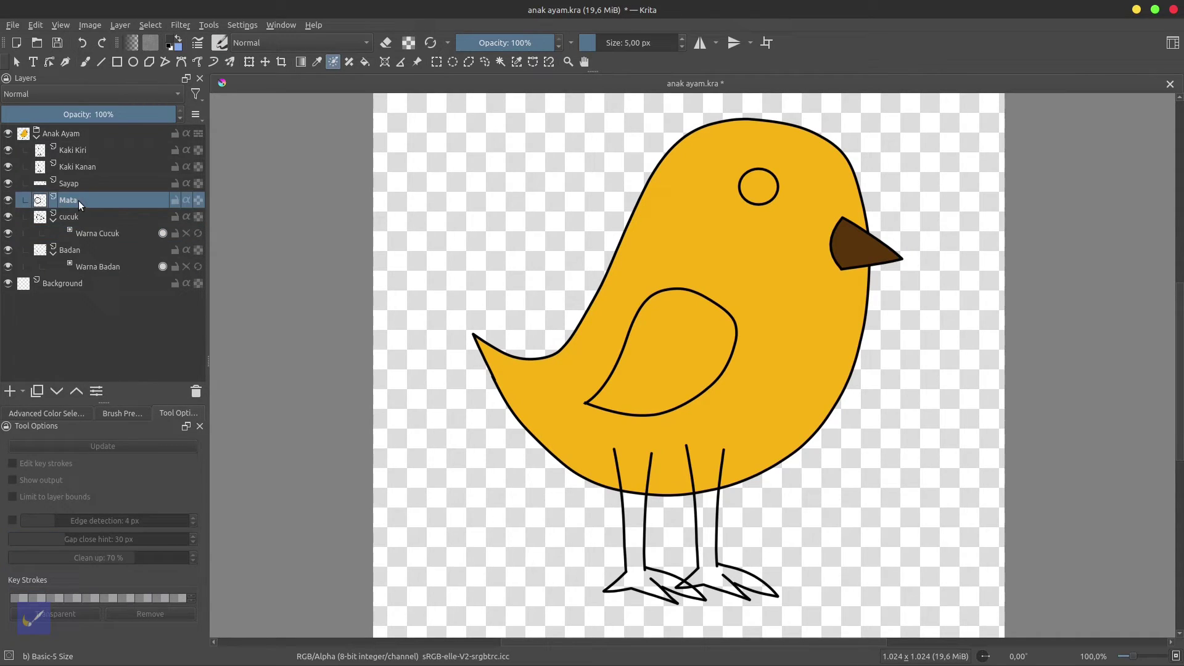
left_click(23, 393)
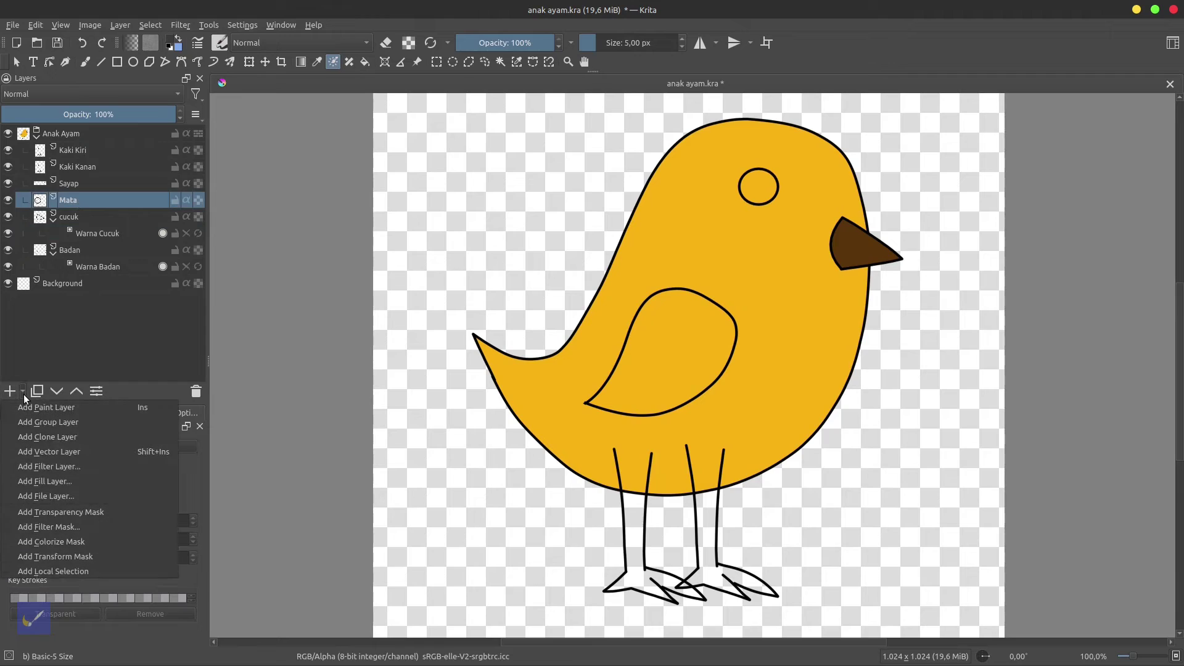
left_click(54, 542)
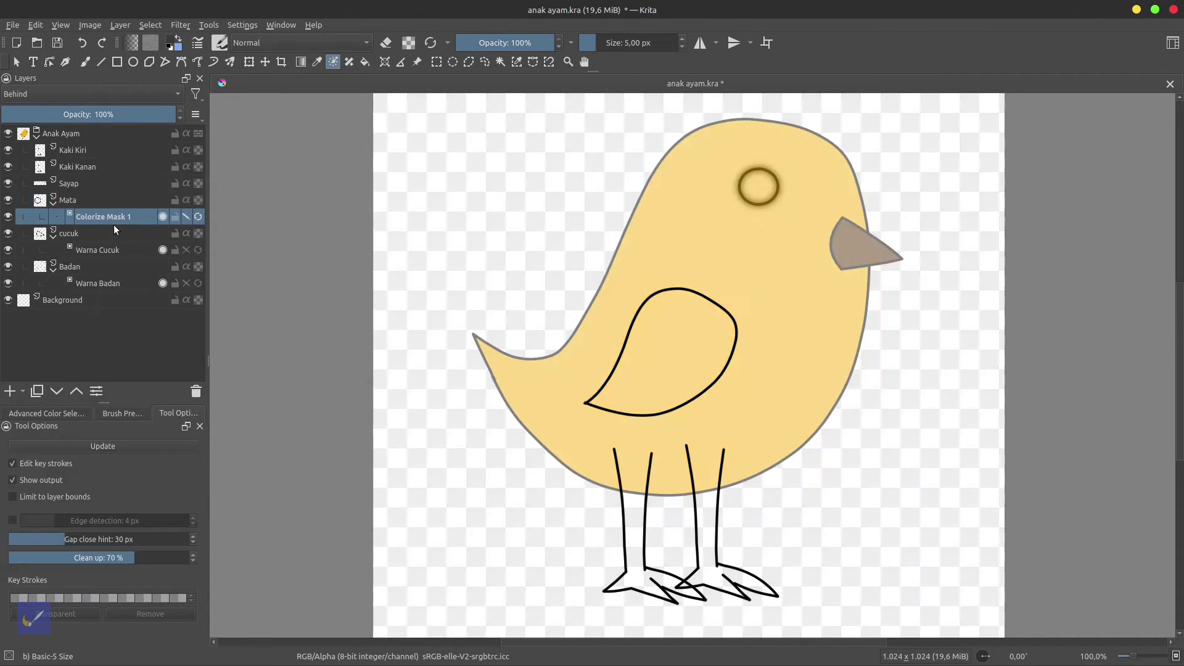
double_click(123, 217)
type("War")
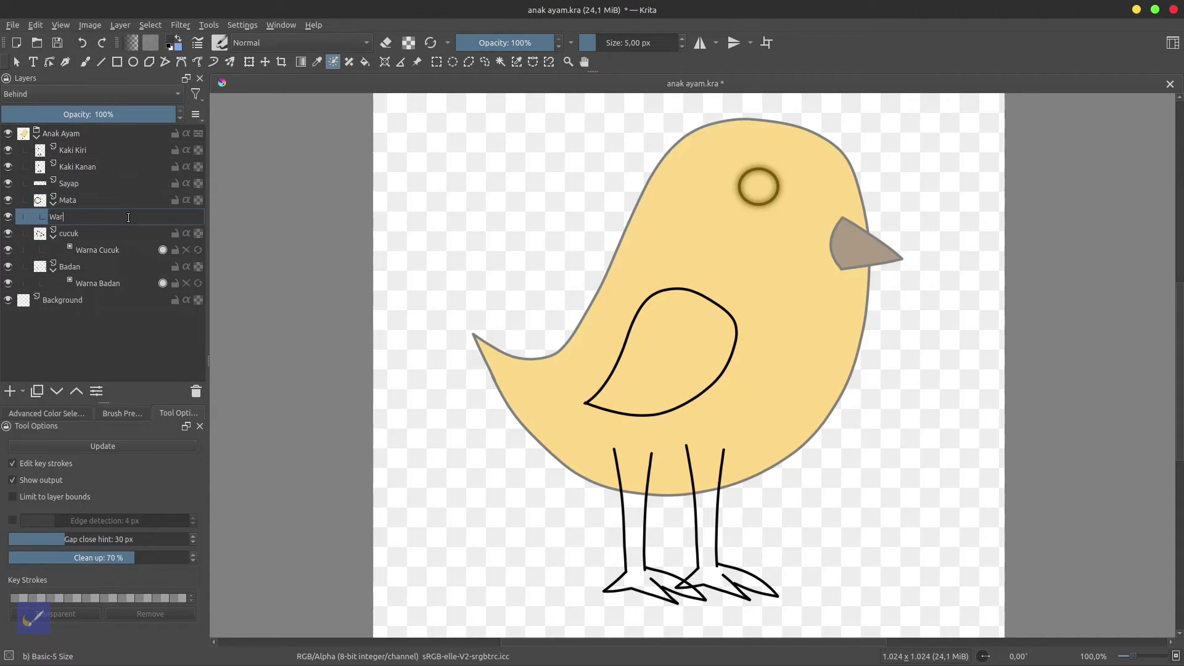
type("na Mata")
key("Return")
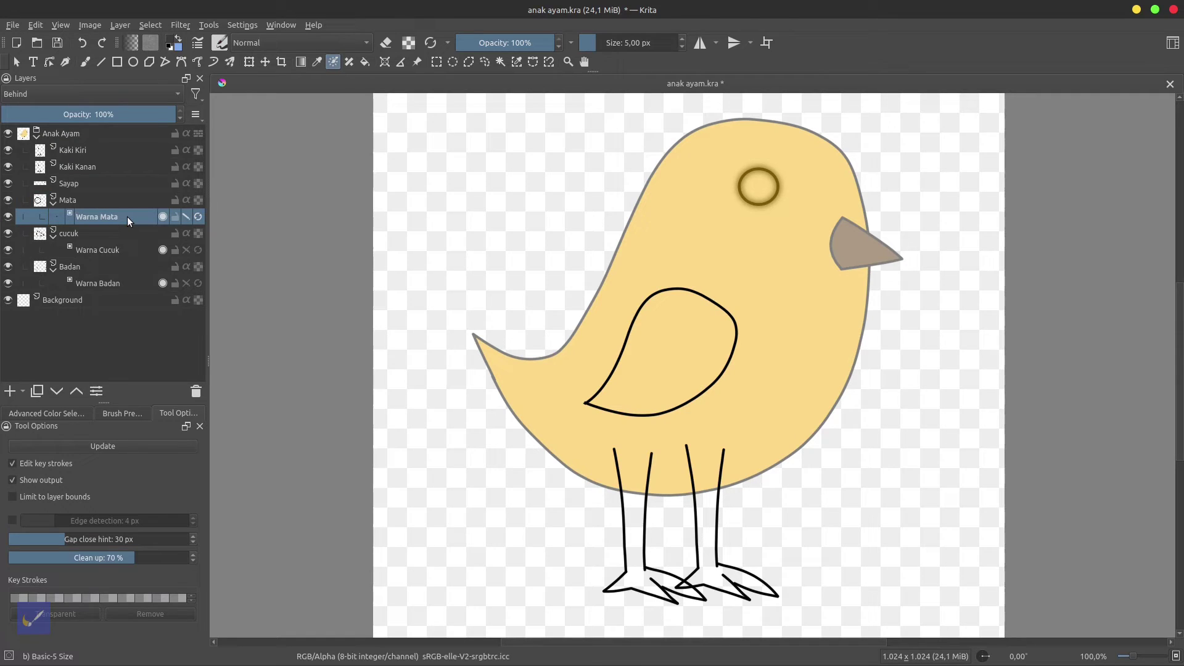
Mark the inside of the eye with near-black, then try other colour shades.
left_click(64, 416)
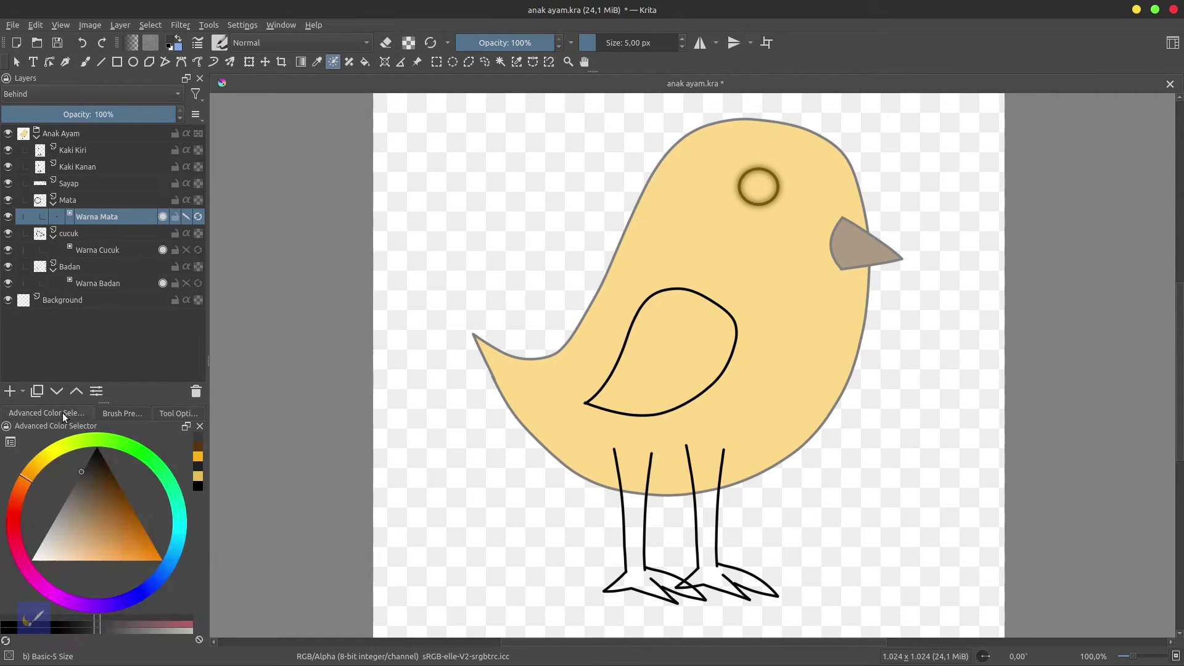
left_click(92, 464)
left_click_drag(92, 466, 96, 455)
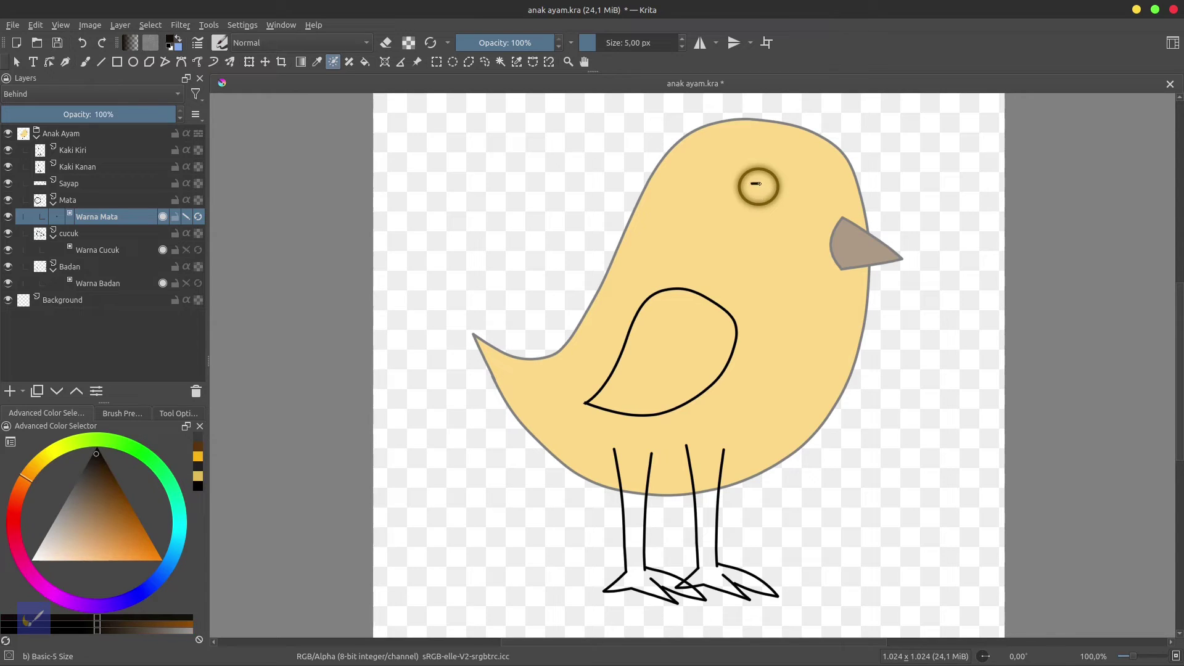
left_click_drag(759, 184, 762, 184)
left_click(79, 479)
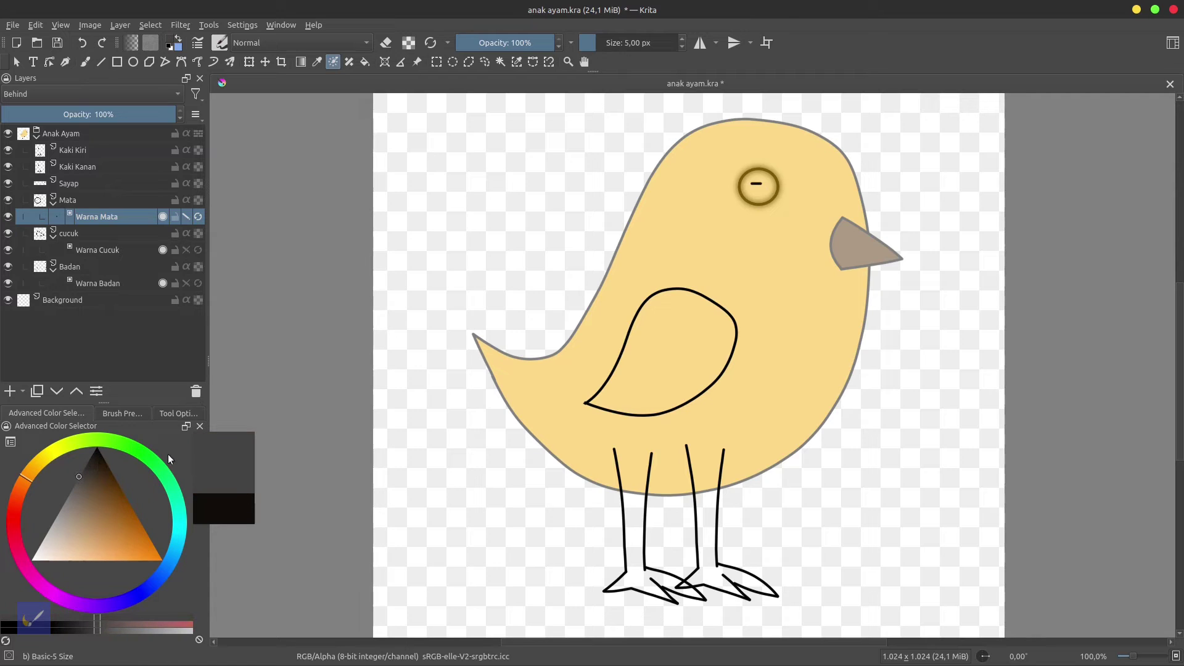
left_click(95, 498)
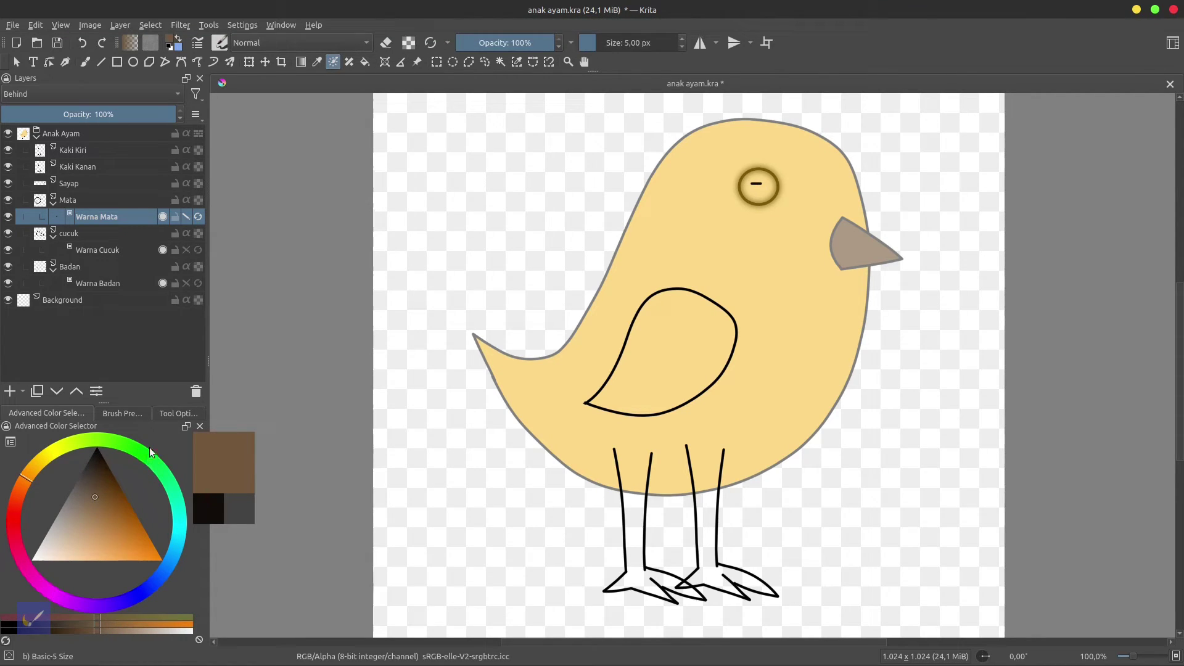
left_click(96, 462)
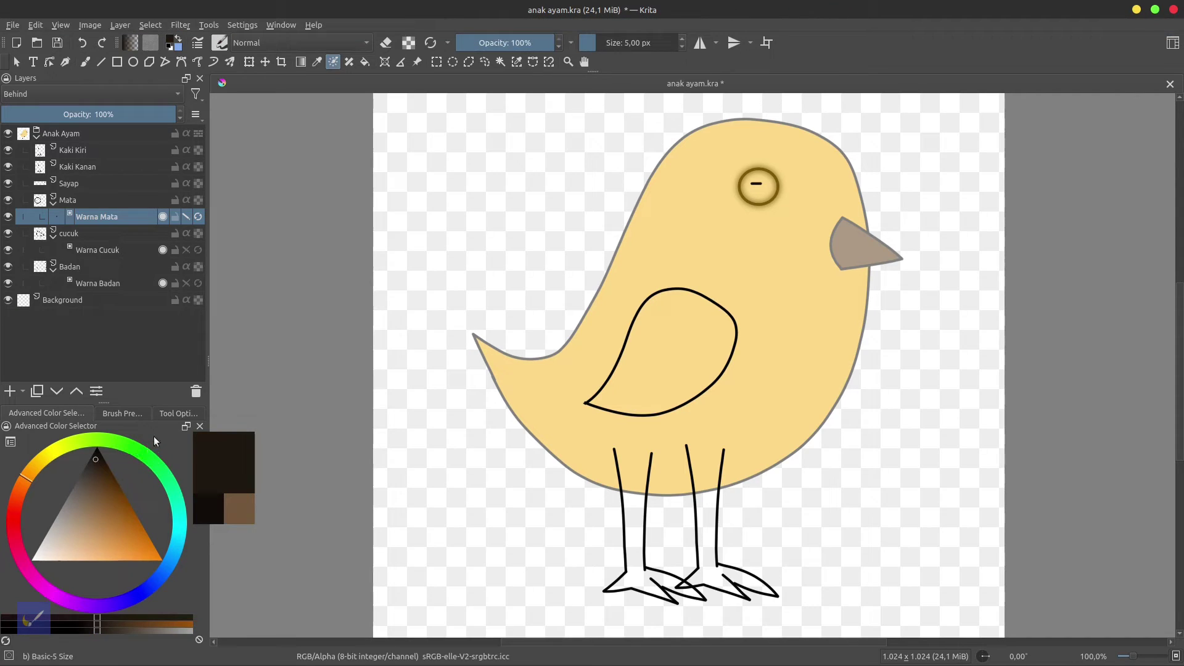
left_click_drag(61, 453, 113, 528)
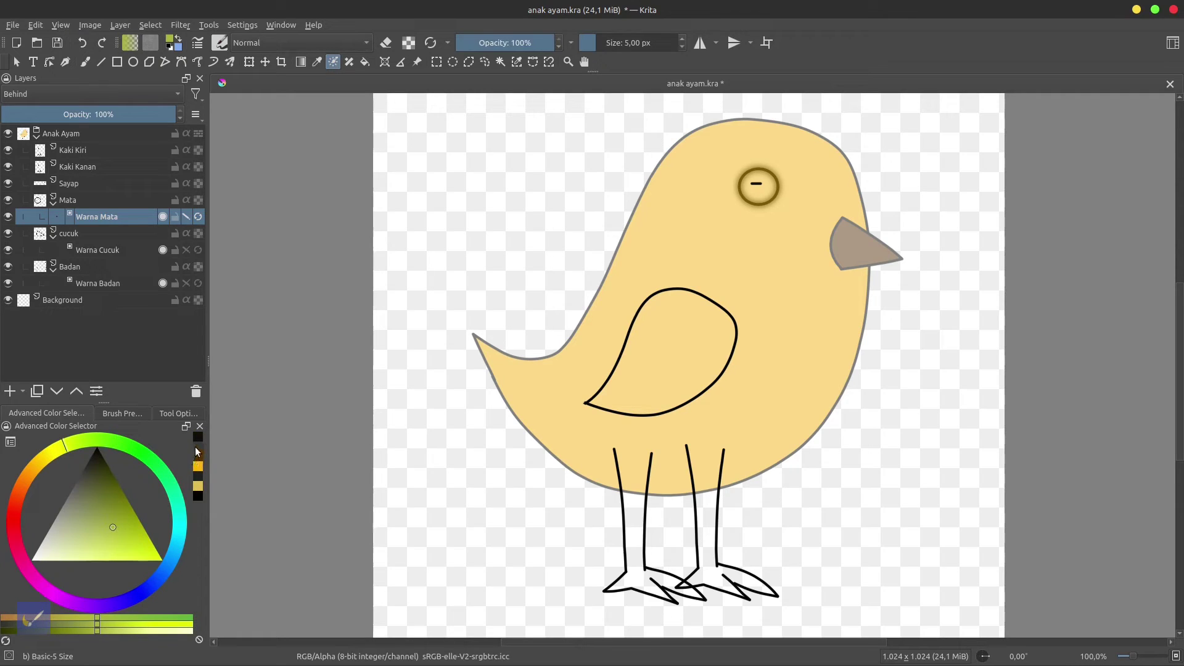
Draw dark olive background strokes left of and above the eye.
left_click(198, 453)
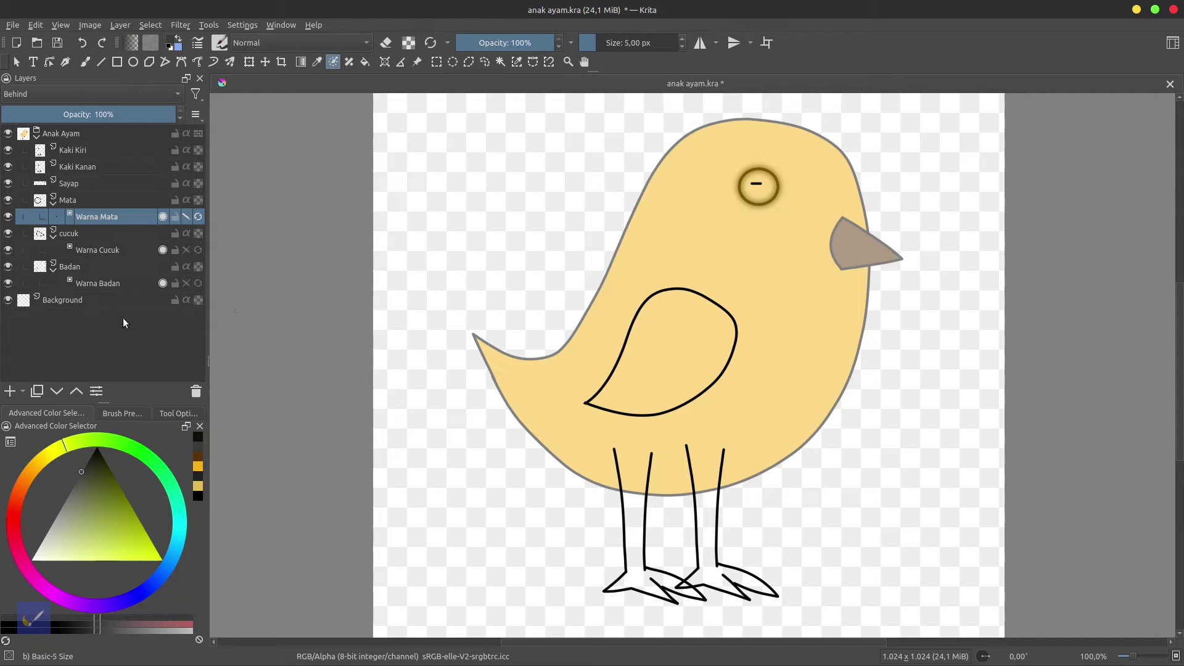
left_click(197, 479)
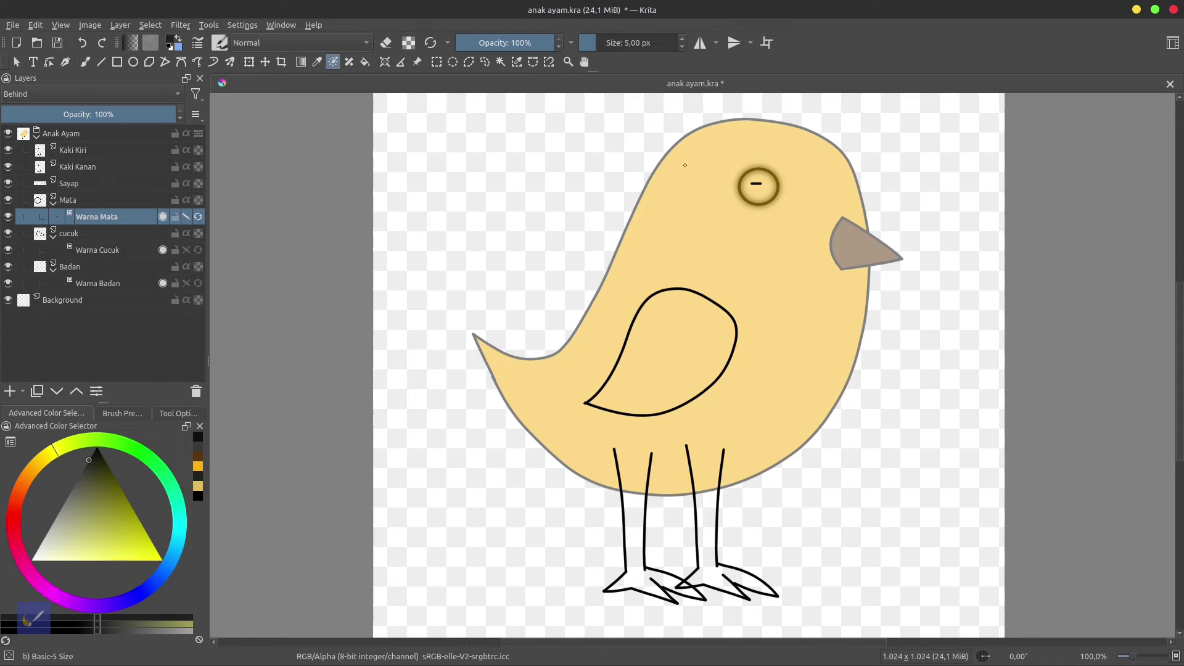
left_click_drag(665, 173, 760, 252)
left_click_drag(710, 143, 828, 190)
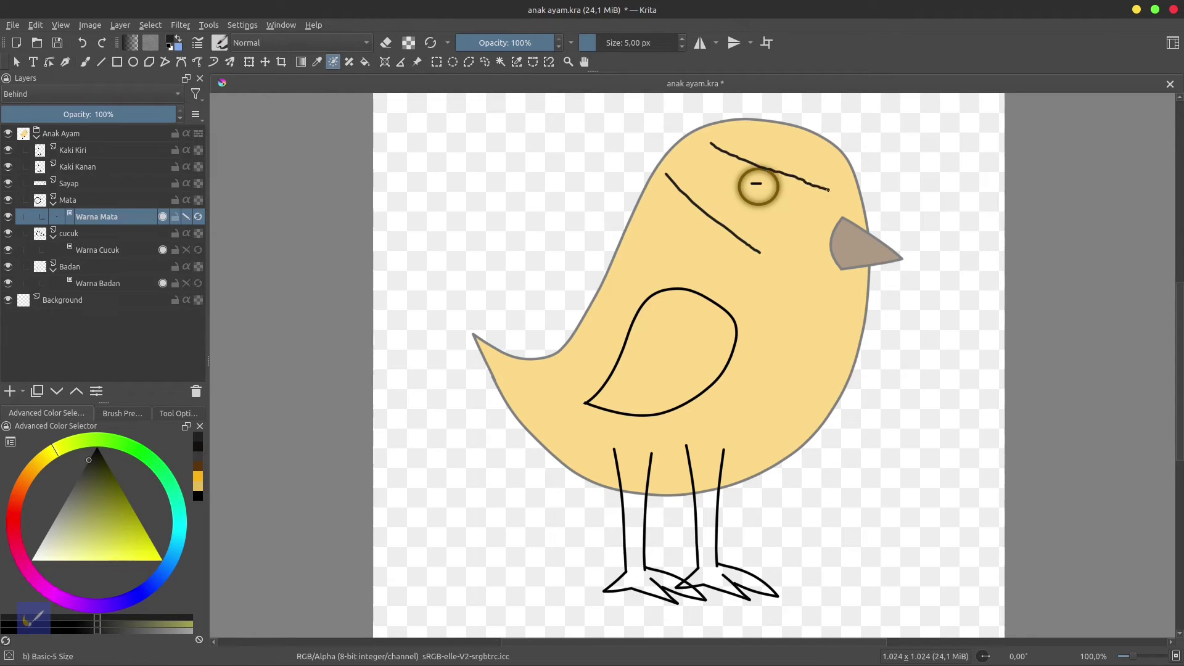
key("ctrl+z")
left_click_drag(724, 134, 814, 162)
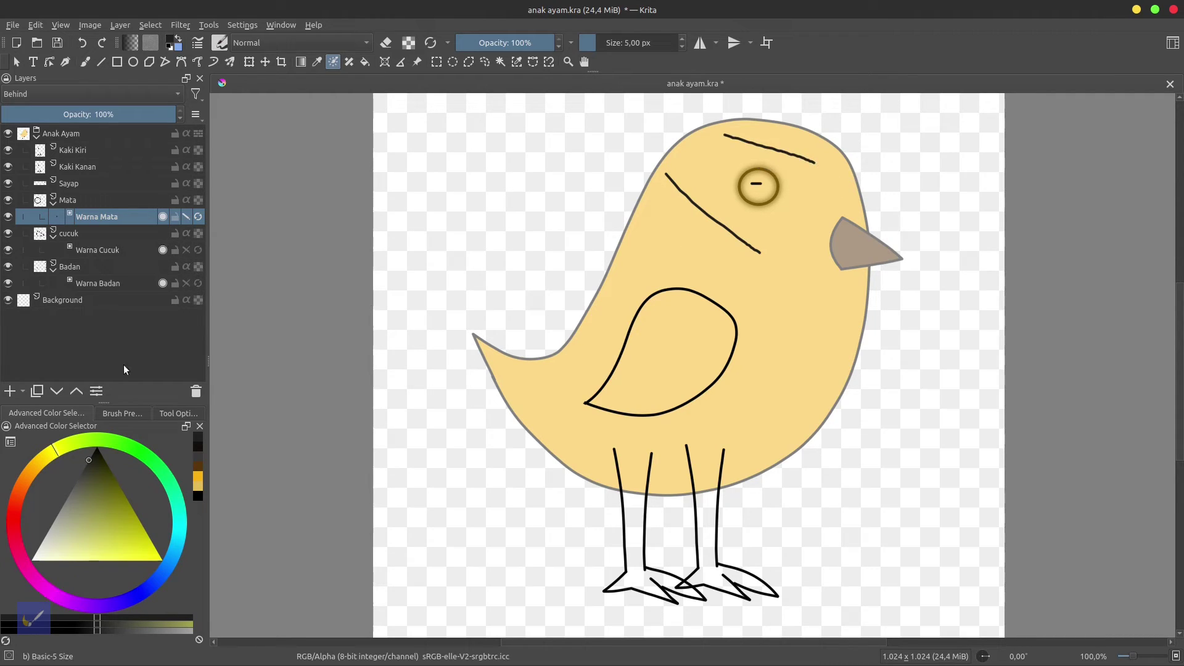
Make the dark key transparent, update the eye colouring and hide the strokes.
left_click(166, 413)
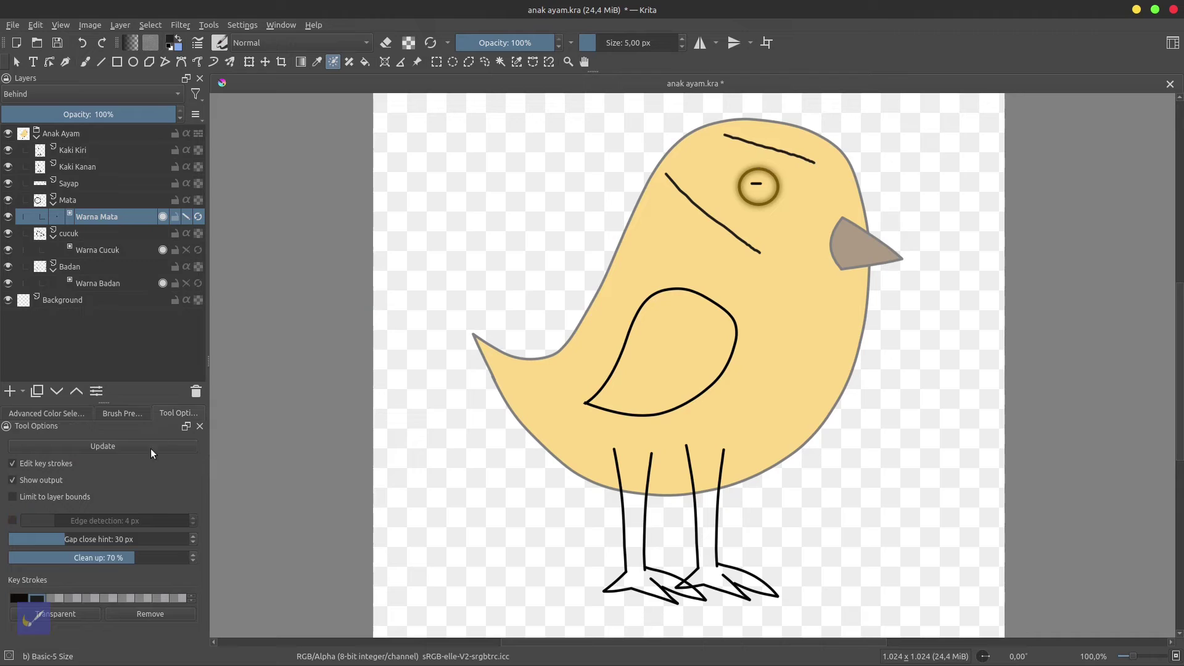
left_click(60, 614)
left_click(123, 447)
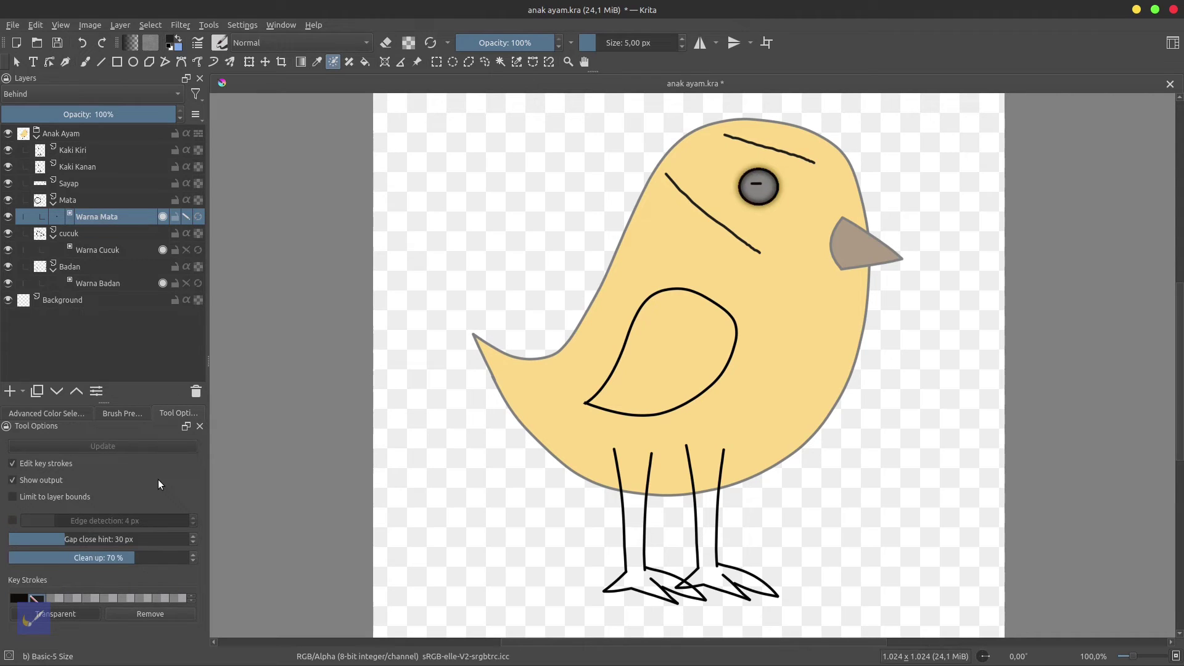
left_click(185, 216)
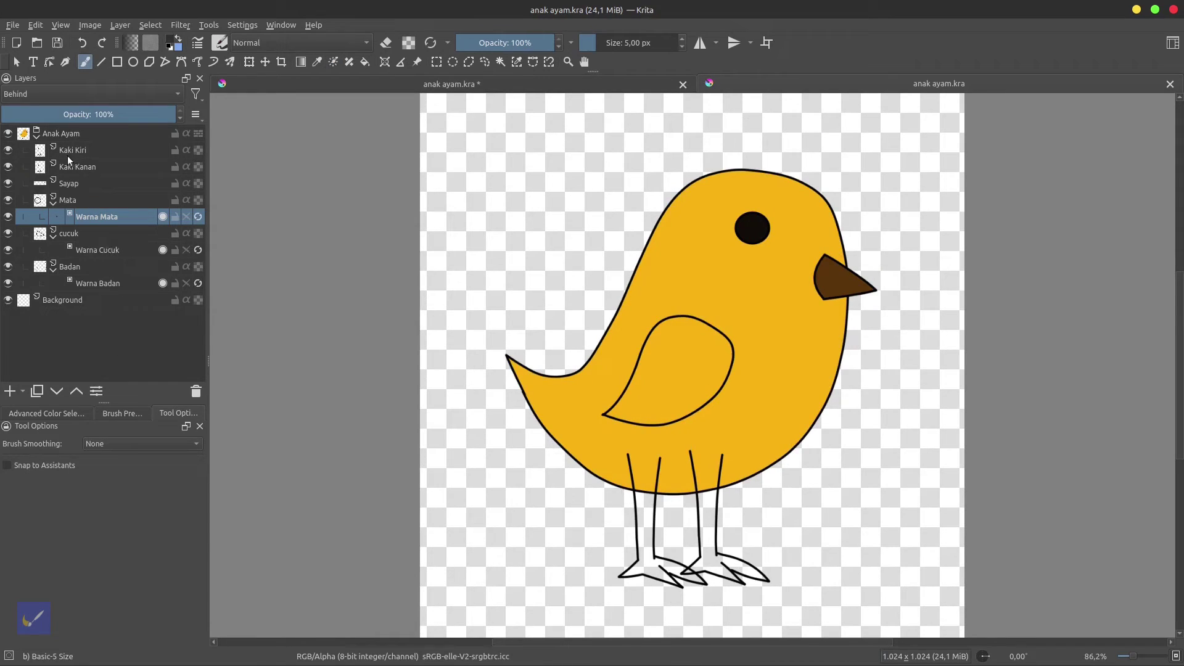
Hide the Kaki Kiri and Badan layers and select the Kaki Kanan layer.
left_click(9, 151)
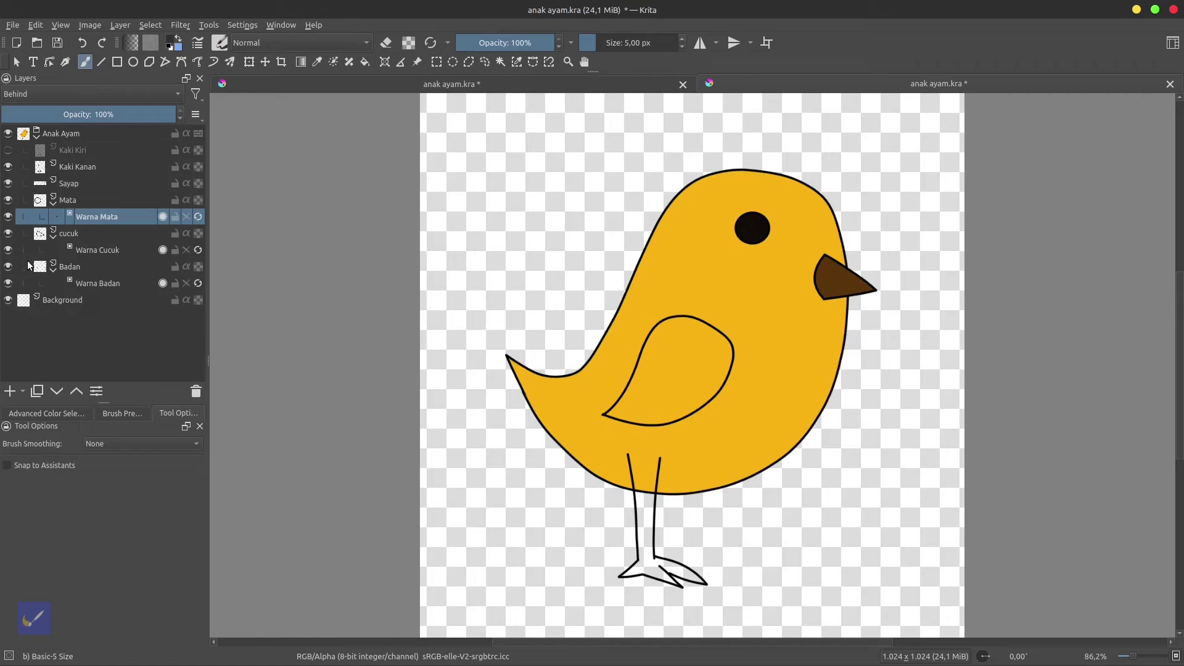
left_click(8, 266)
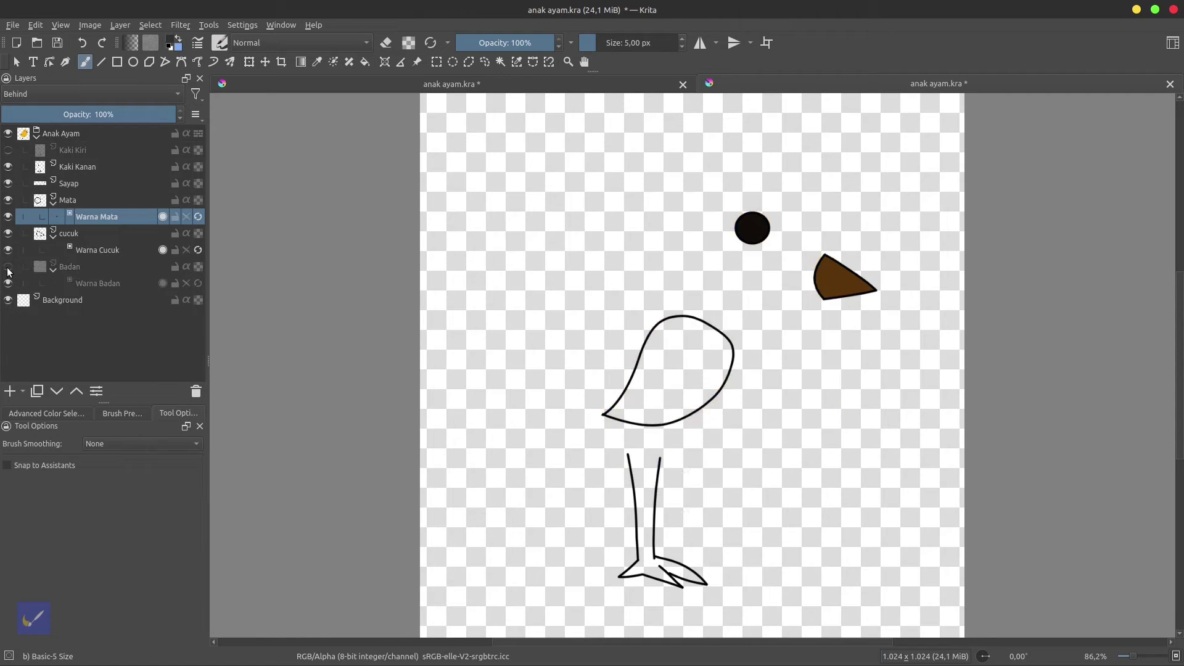
left_click(74, 168)
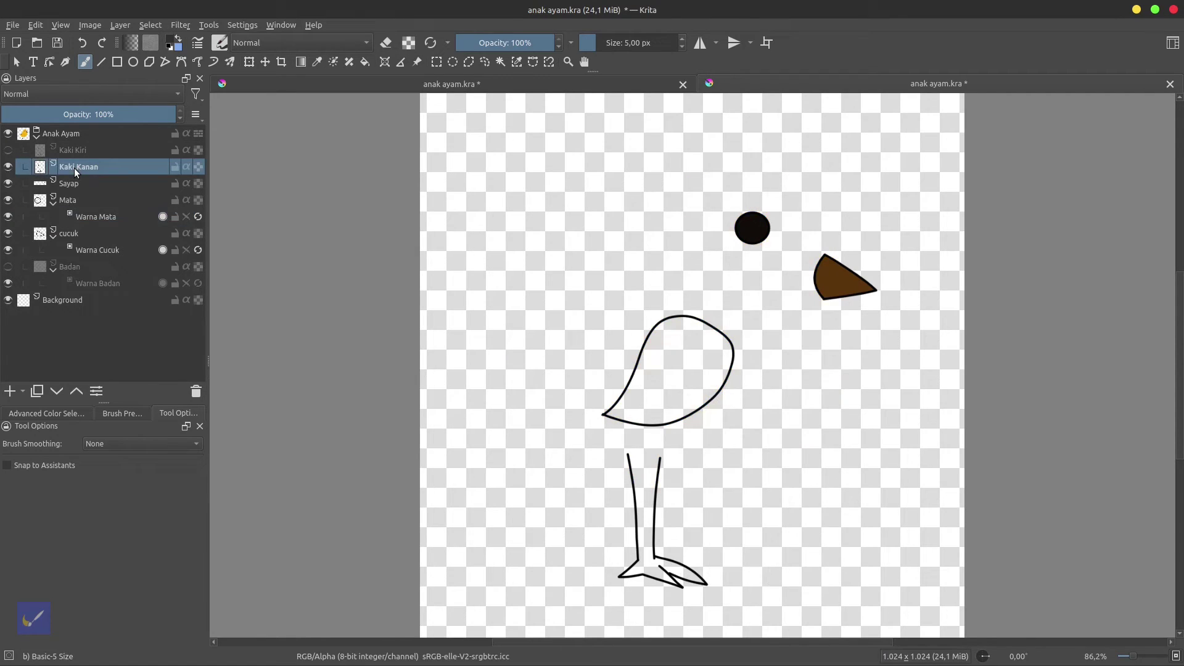
Set brush smoothing to Stabilizer and choose a warm orange-yellow paint colour.
left_click(126, 415)
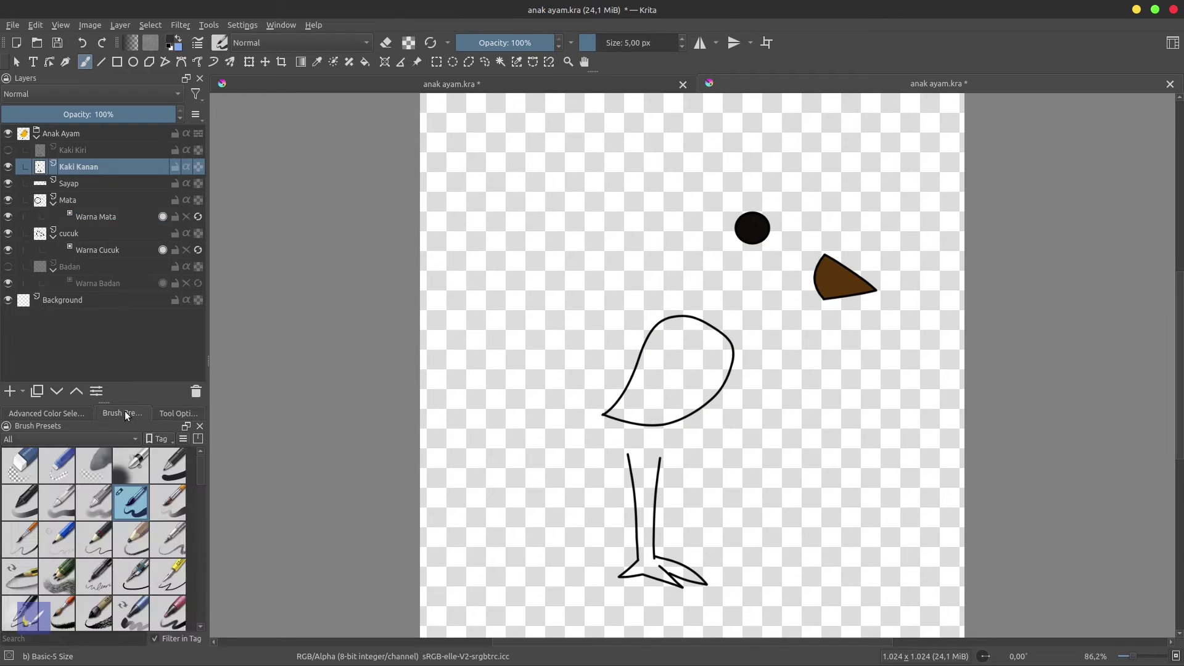
left_click(55, 414)
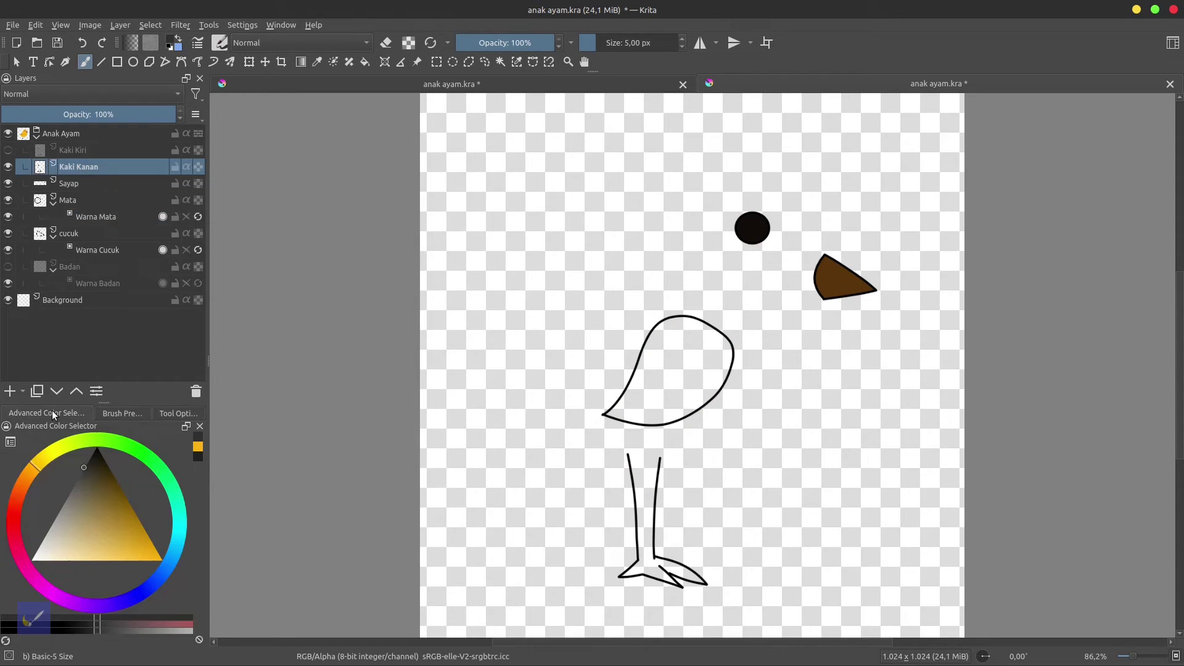
left_click(122, 419)
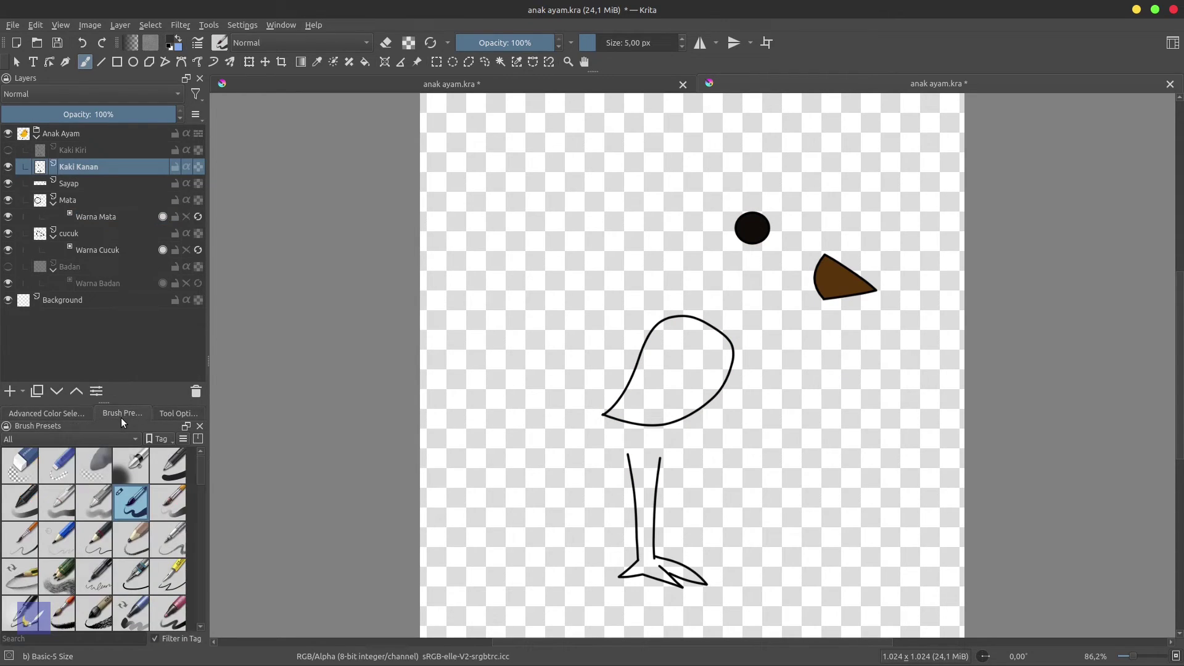
left_click(174, 413)
left_click(131, 443)
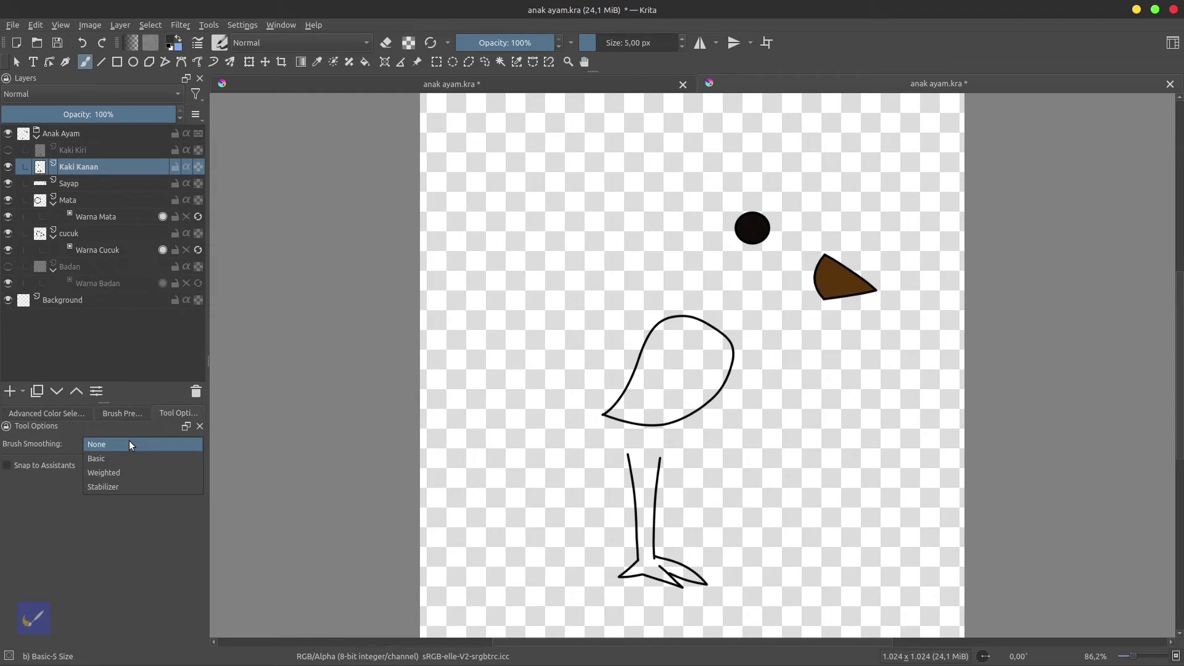
left_click(124, 487)
left_click(120, 413)
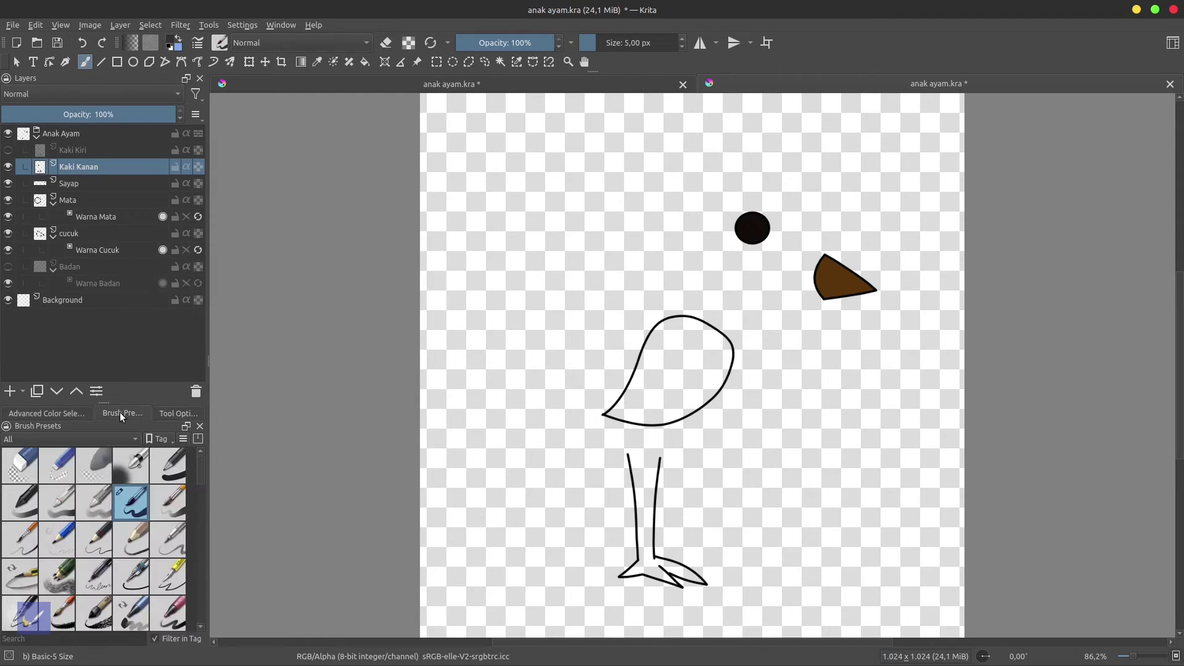
left_click(63, 413)
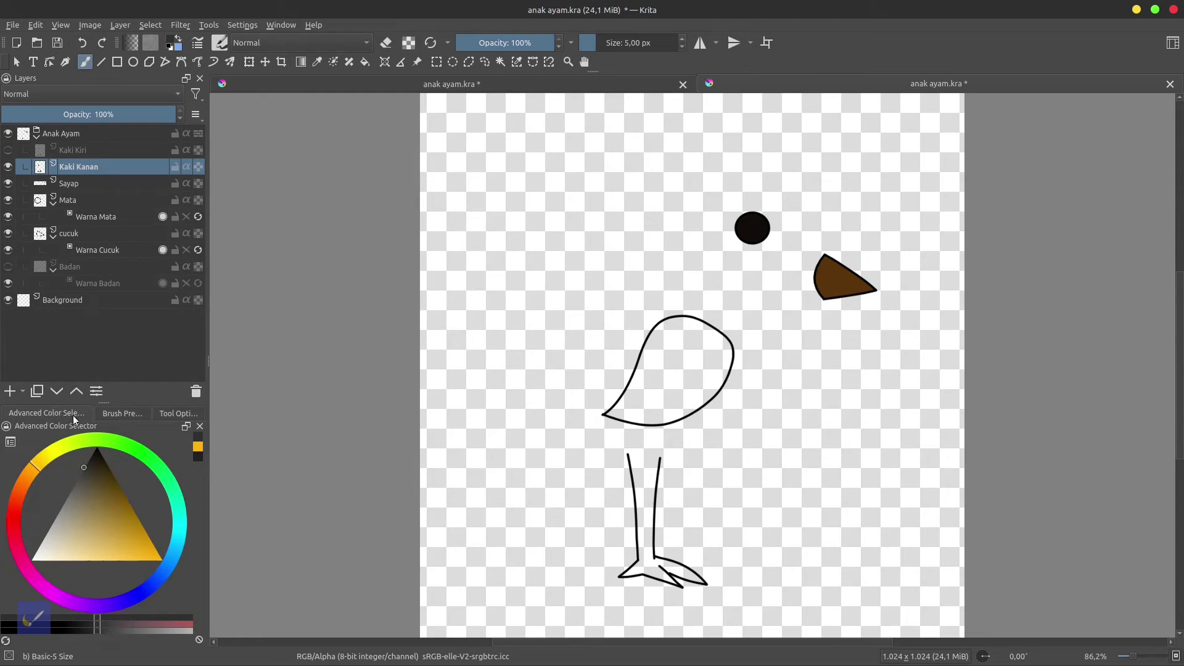
left_click(198, 448)
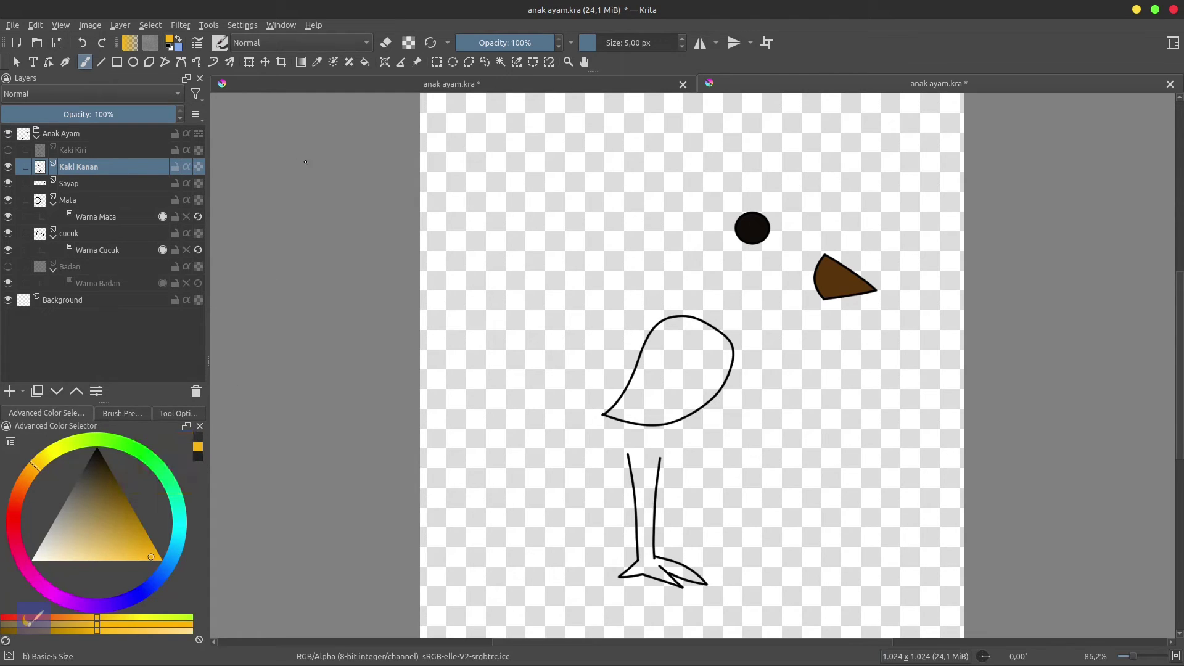
Draw an orange Bezier arch joining the leg-line tops to close the right leg.
scroll(658, 459, "up", 3)
scroll(629, 469, "up", 3)
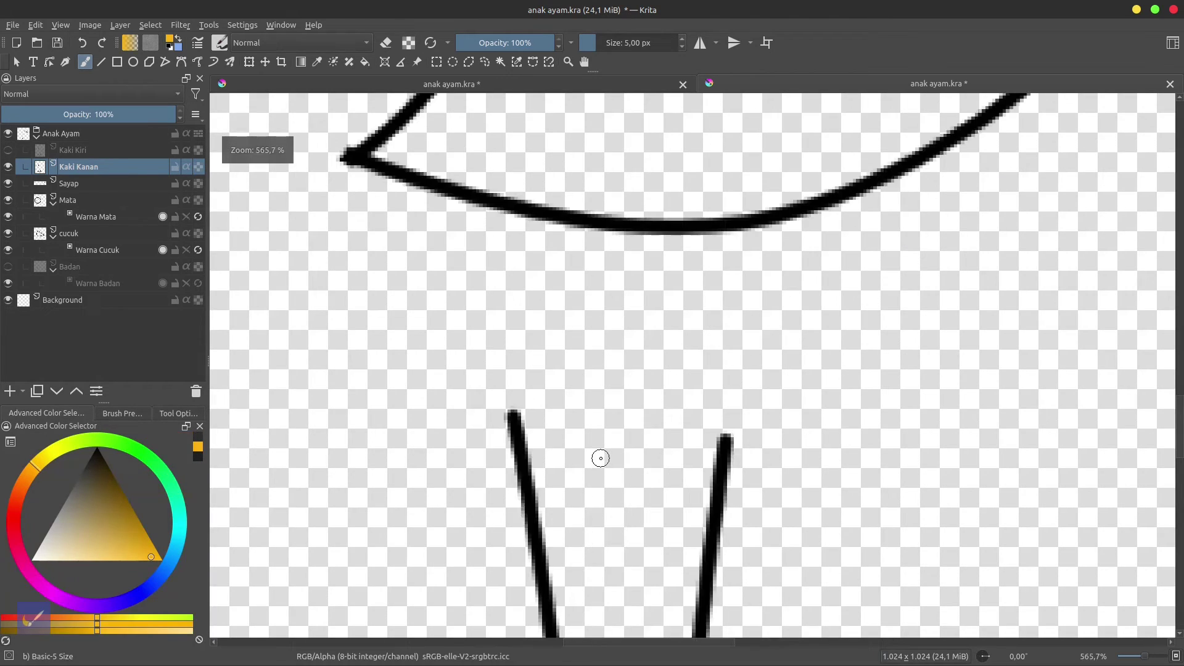
left_click_drag(601, 458, 608, 312)
left_click(181, 62)
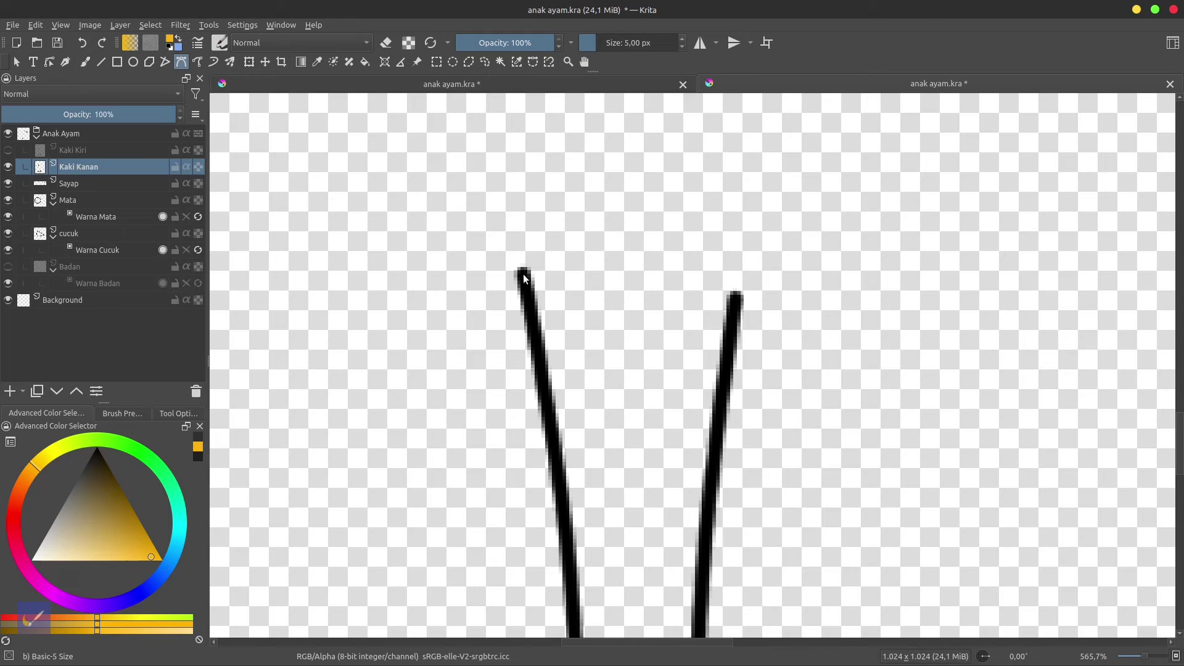
left_click(523, 275)
mouse_move(736, 299)
left_mouse_down()
mouse_move(851, 427)
mouse_move(843, 454)
mouse_move(826, 454)
left_mouse_up()
key("Return")
Make the yellow Badan body layer visible again.
scroll(563, 265, "down", 2)
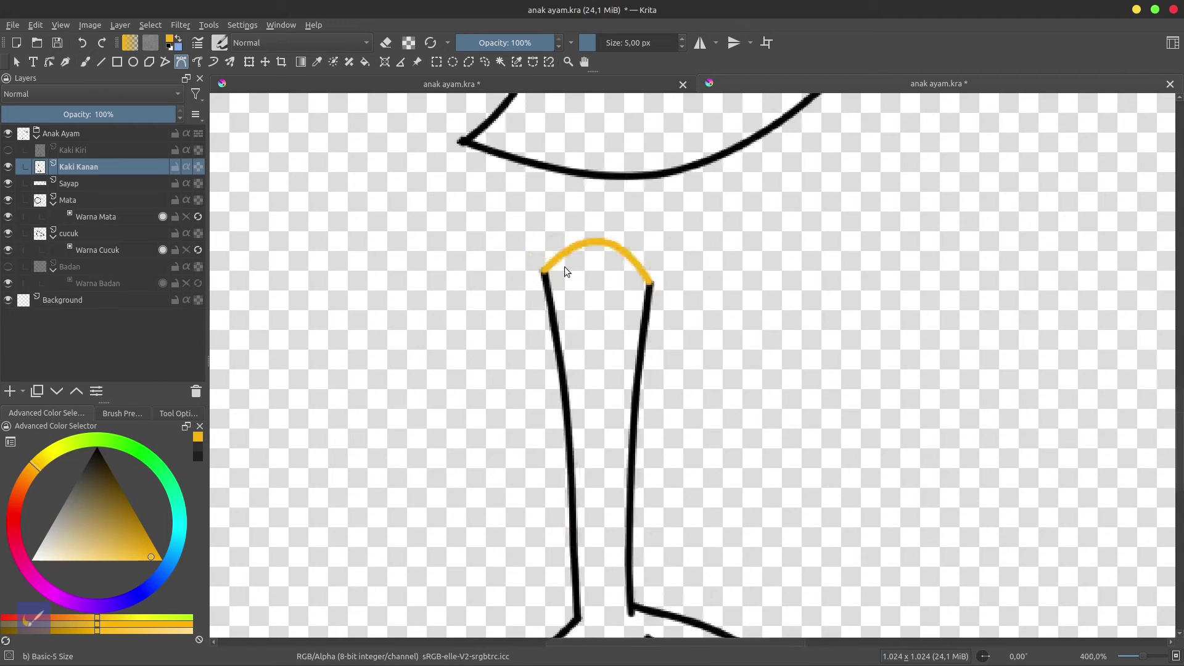
scroll(566, 271, "down", 2)
scroll(586, 216, "up", 2)
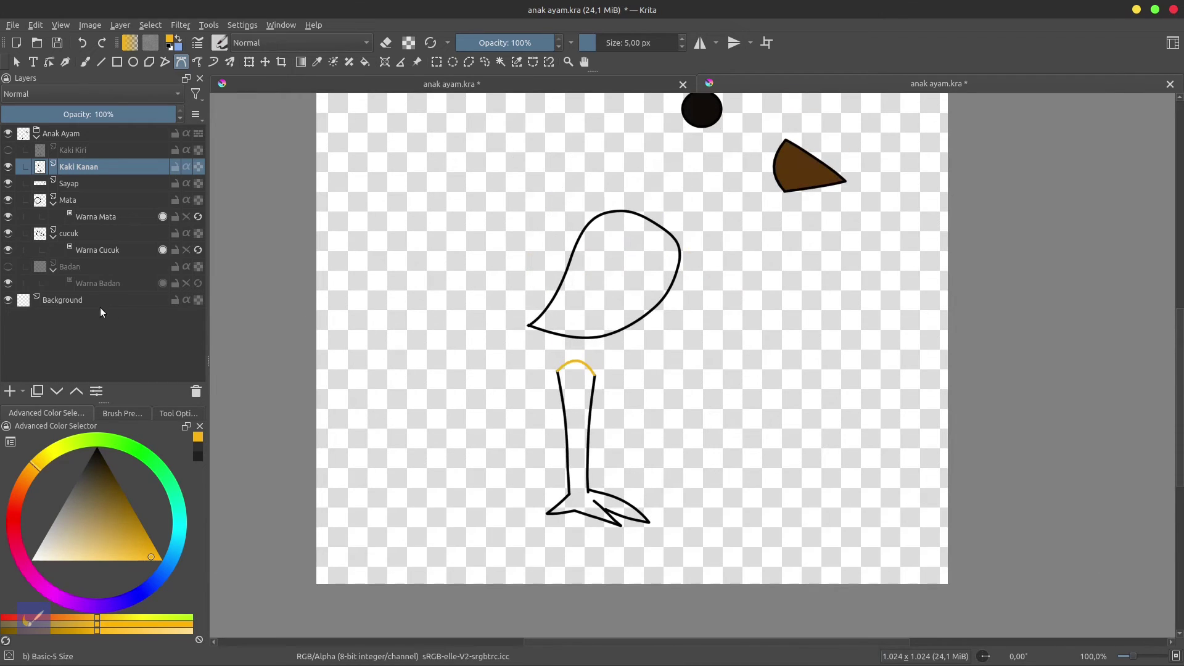
left_click(8, 267)
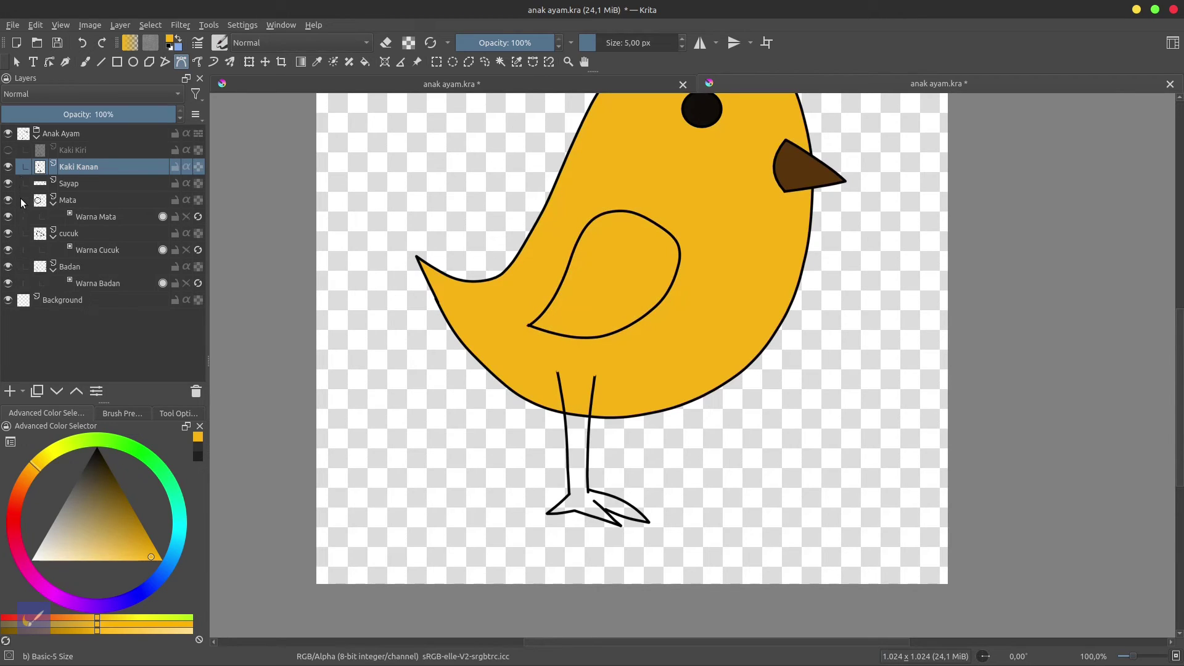
left_click_drag(626, 318, 629, 386)
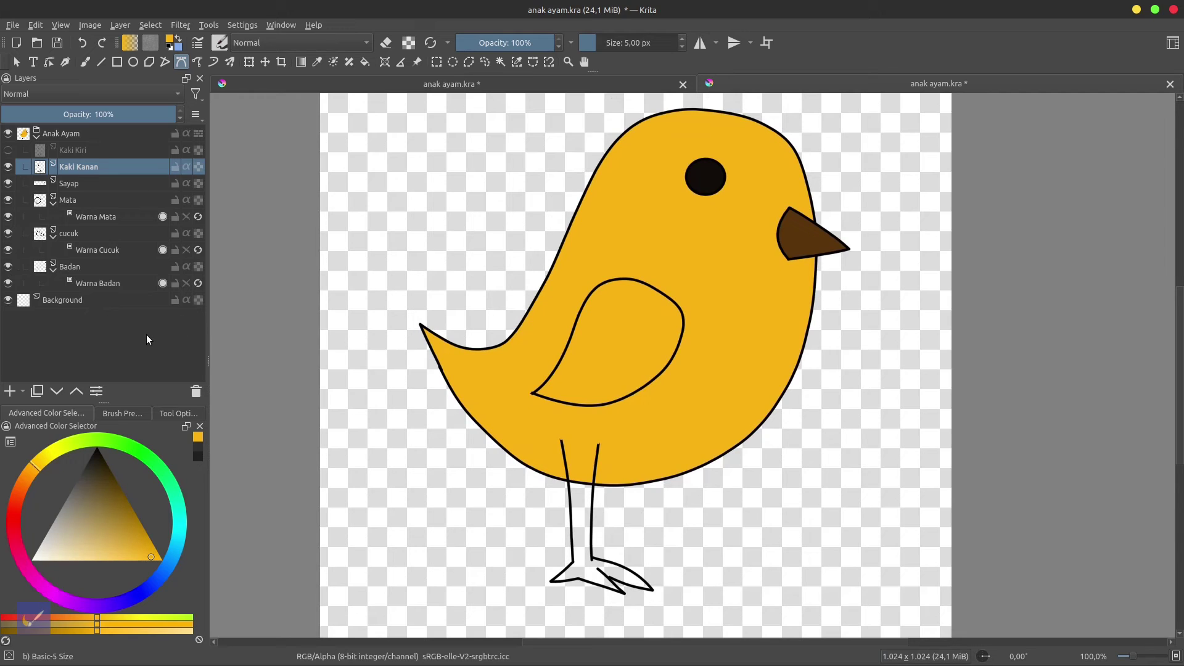
Add a colorize mask to Kaki Kanan and name it Warna Kaki Kanan.
right_click(100, 169)
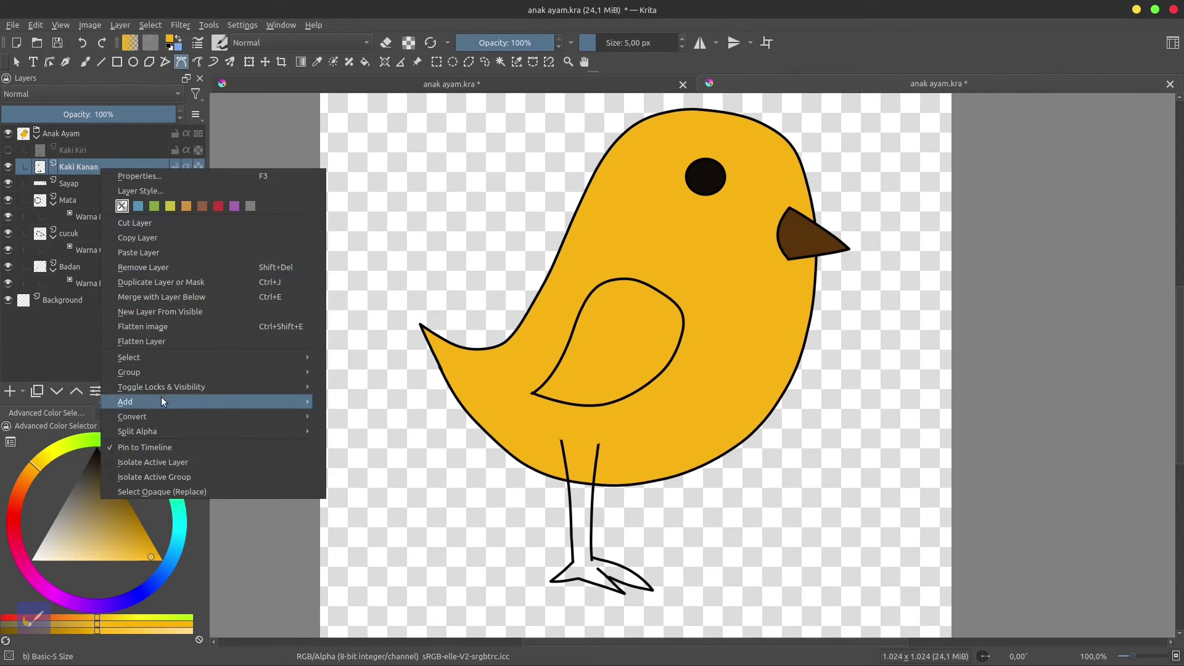
mouse_move(213, 401)
left_click(394, 431)
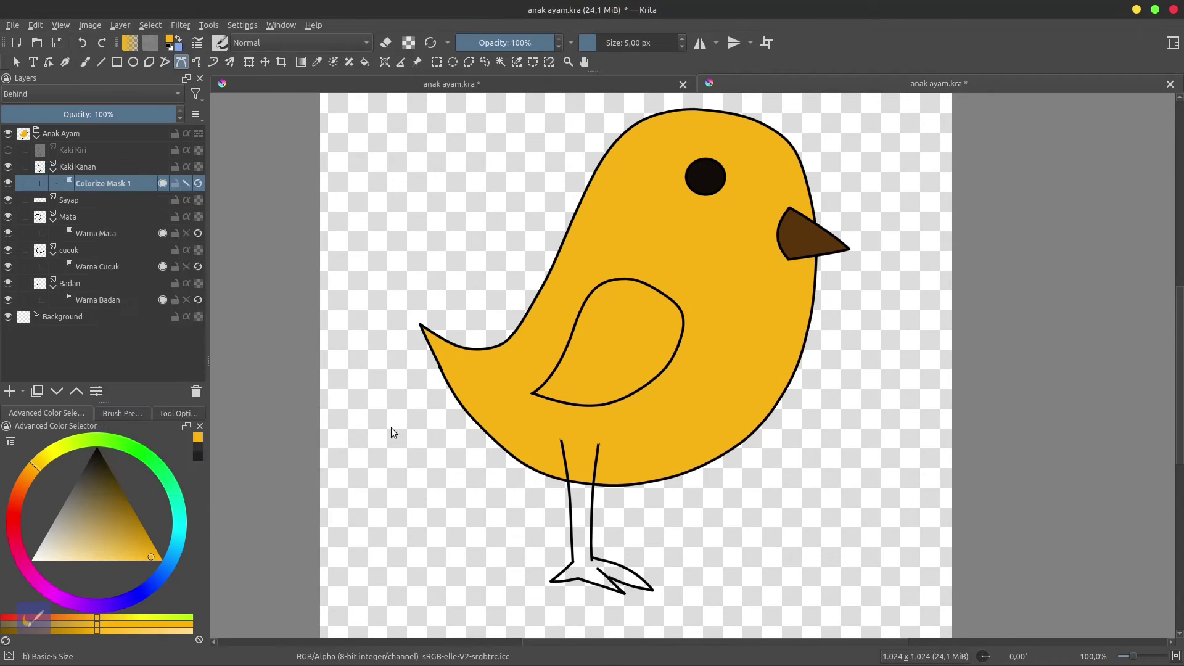
double_click(135, 185)
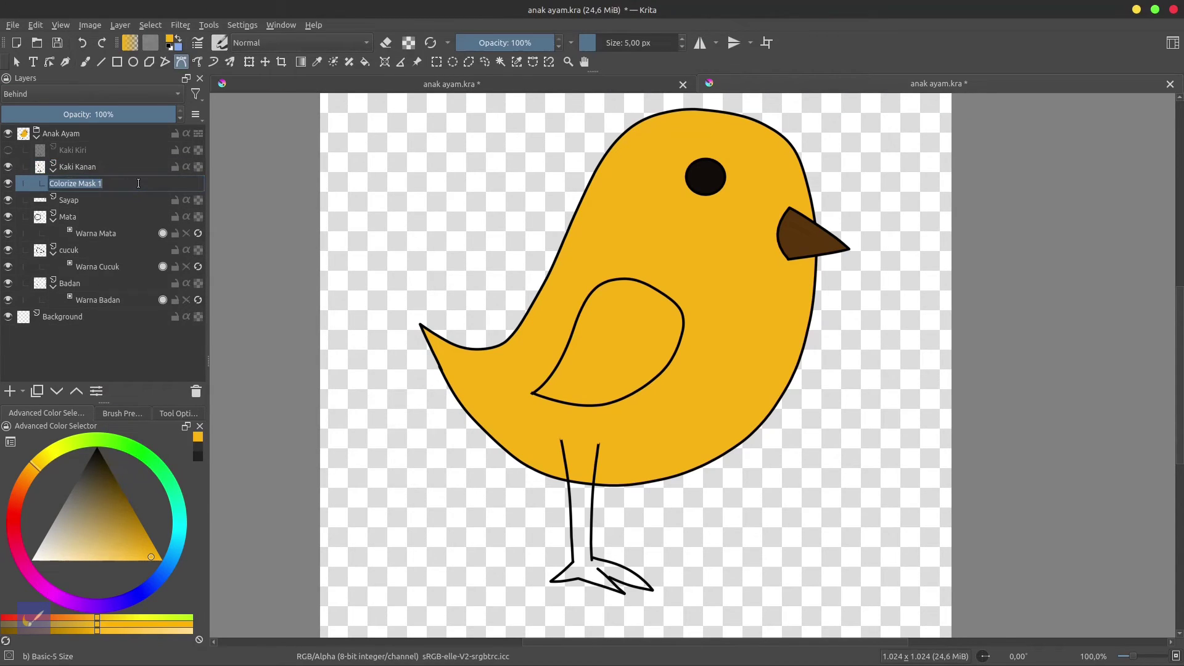
type("Warna Kaki")
type(" Kanan")
key("Return")
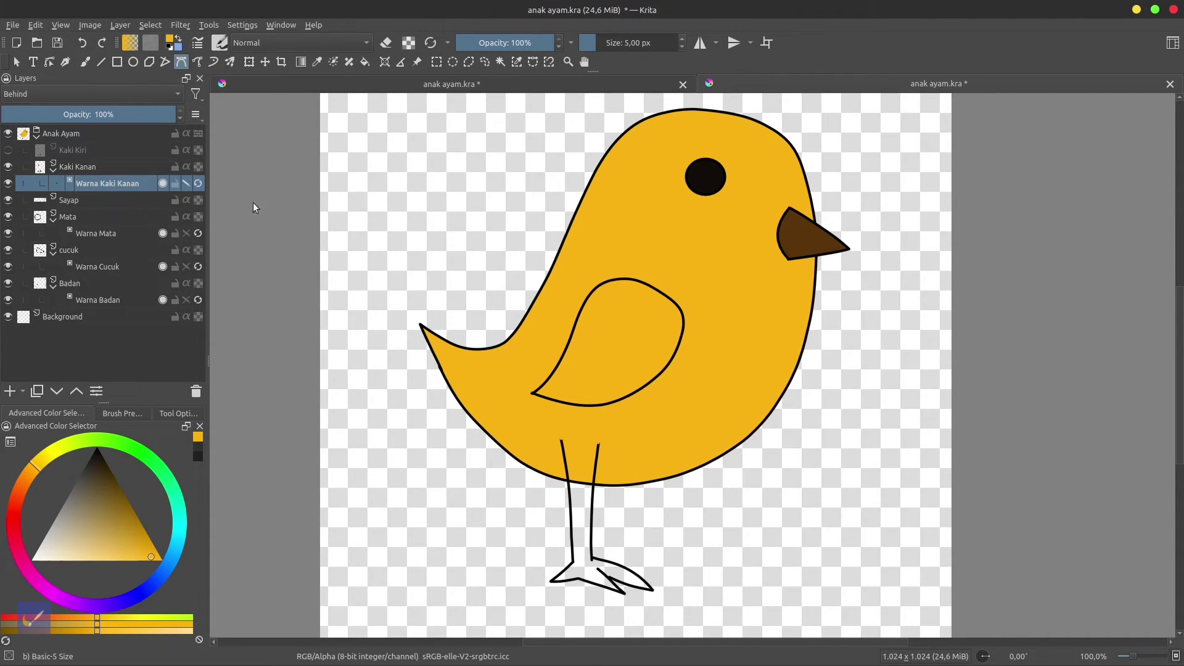
Toggle between the brush presets and tool settings panels, ending on tool settings.
left_click(174, 413)
left_click(123, 413)
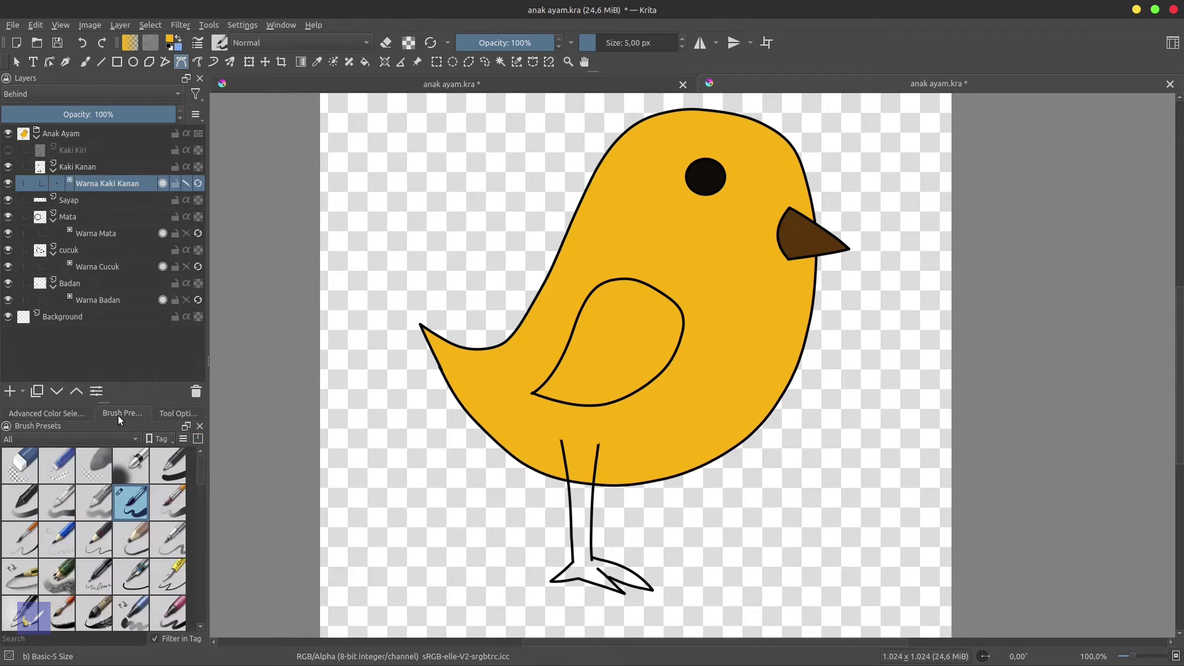
left_click(77, 414)
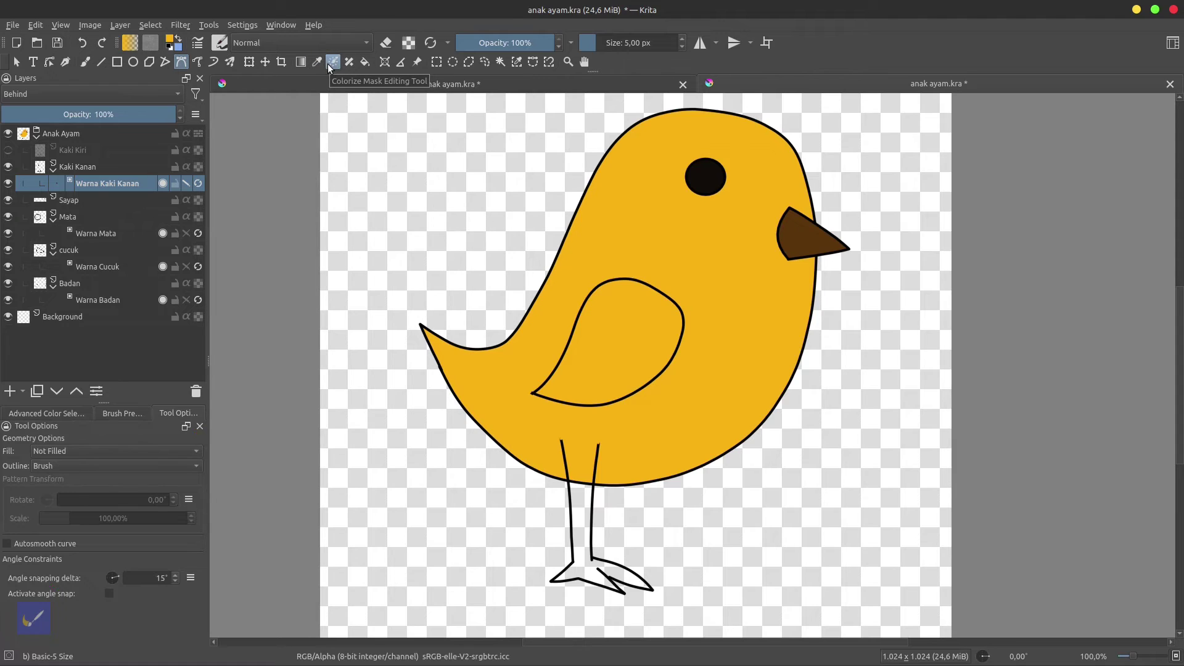
Mark the inside of the right leg with a yellow colorize stroke.
left_click(328, 64)
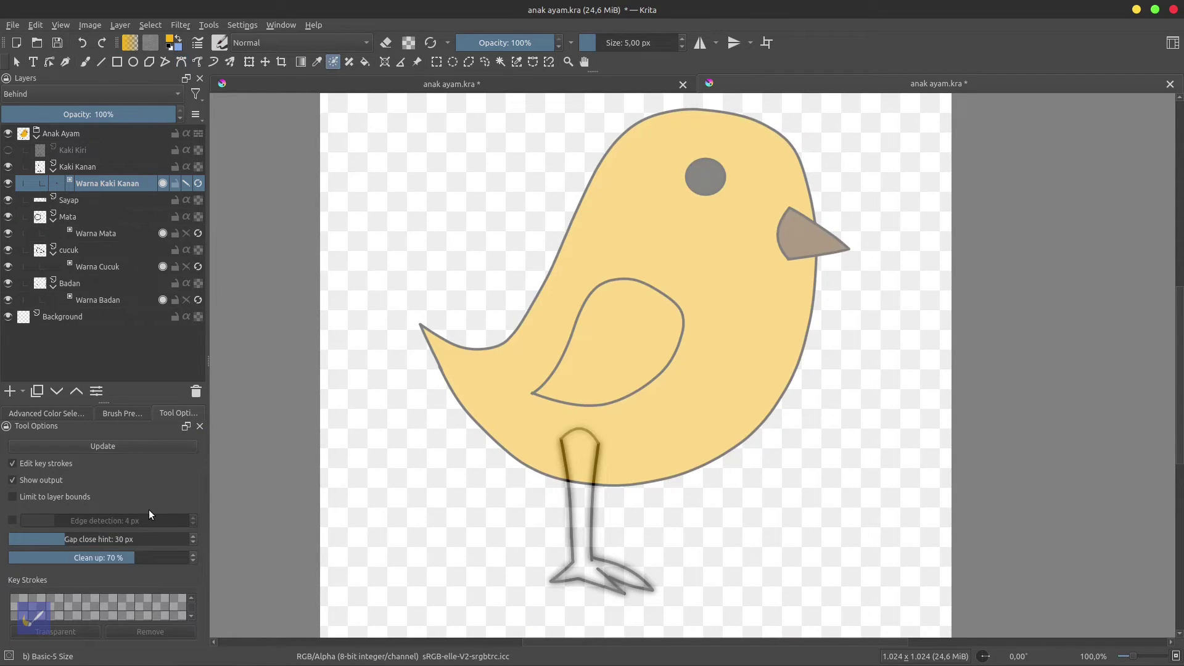
left_click(64, 413)
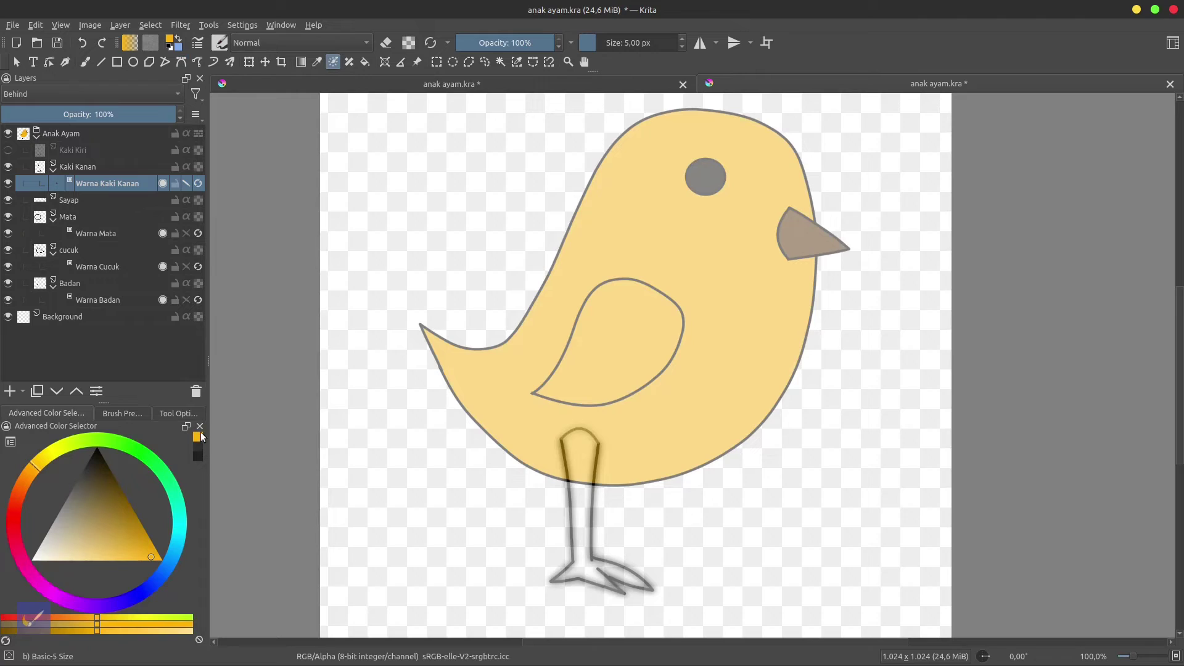
scroll(601, 502, "up", 1)
scroll(571, 478, "up", 1)
left_click_drag(576, 426, 568, 527)
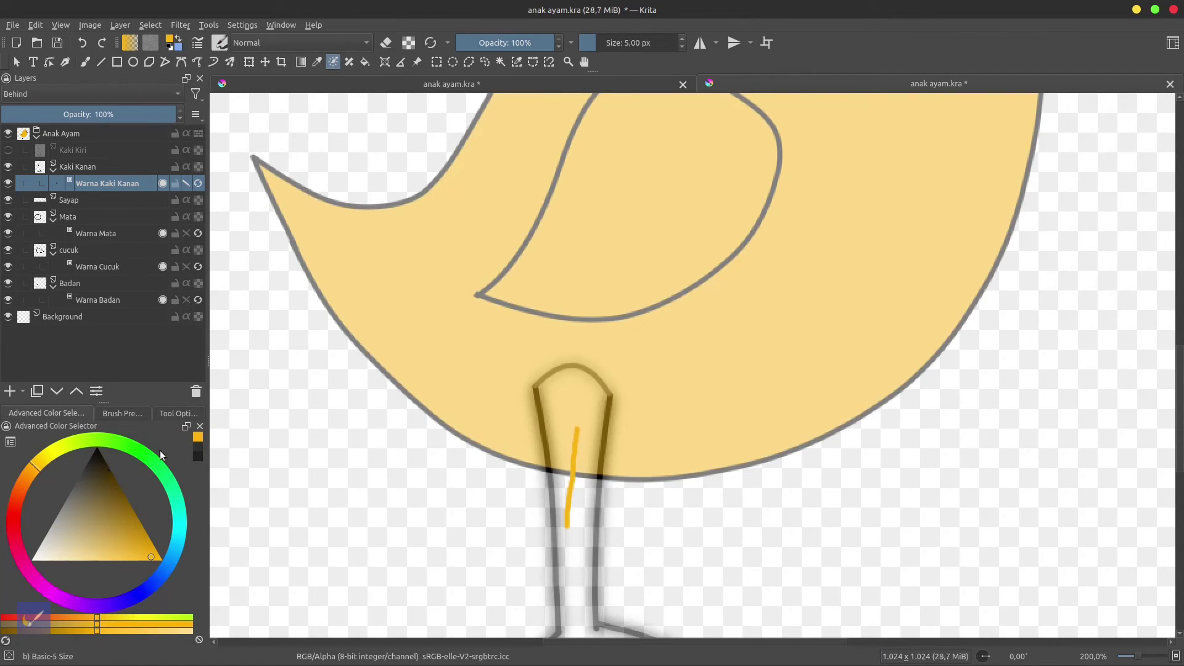
Mark the areas above, left, below and right of the leg with black as background.
left_click(197, 455)
scroll(347, 398, "down", 2)
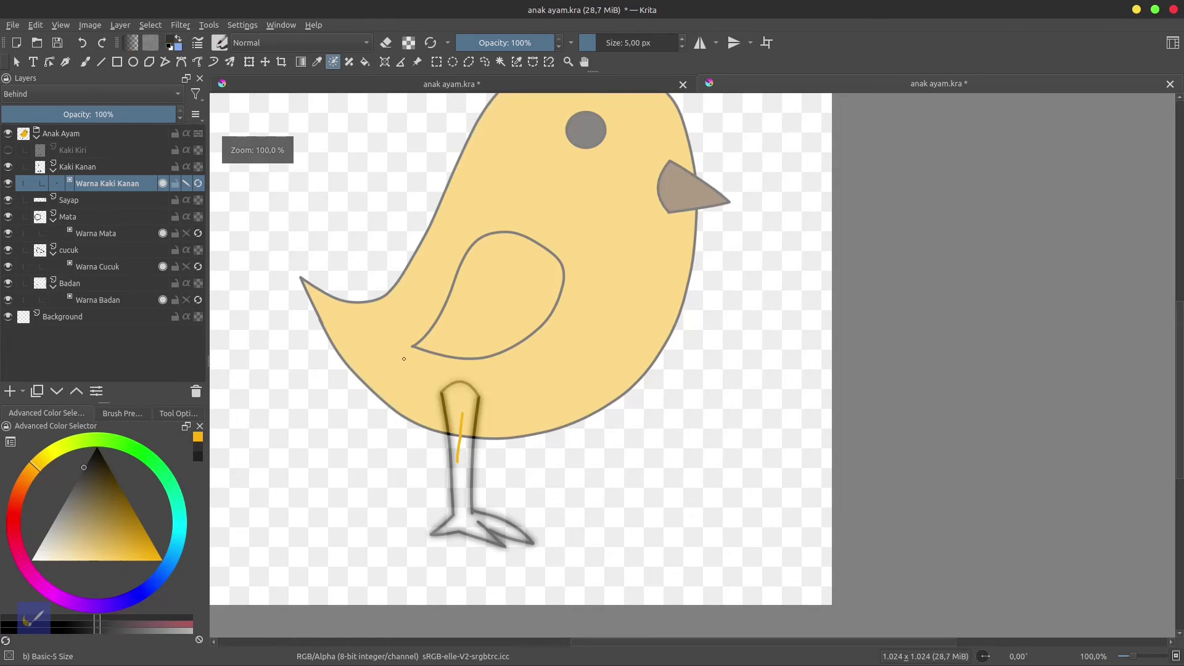
left_click_drag(410, 355, 521, 377)
left_click_drag(367, 428, 380, 516)
left_click_drag(425, 574, 509, 578)
left_click_drag(620, 509, 630, 457)
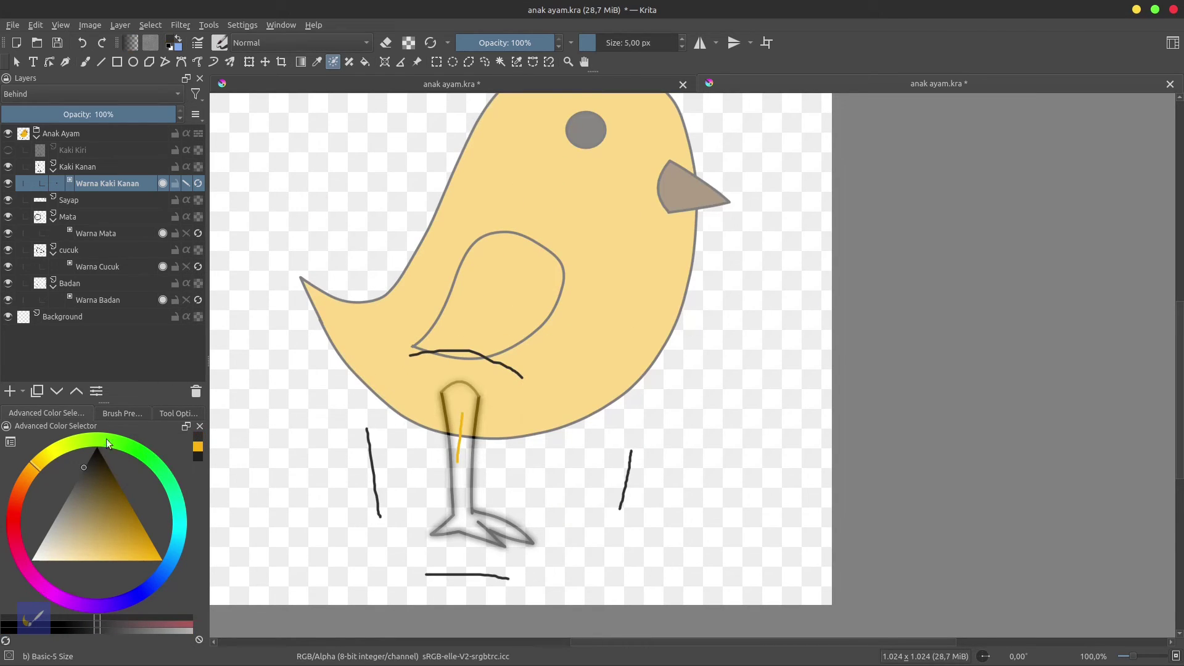
Make black transparent, update the colorize fill, and turn off Edit key strokes.
left_click(166, 417)
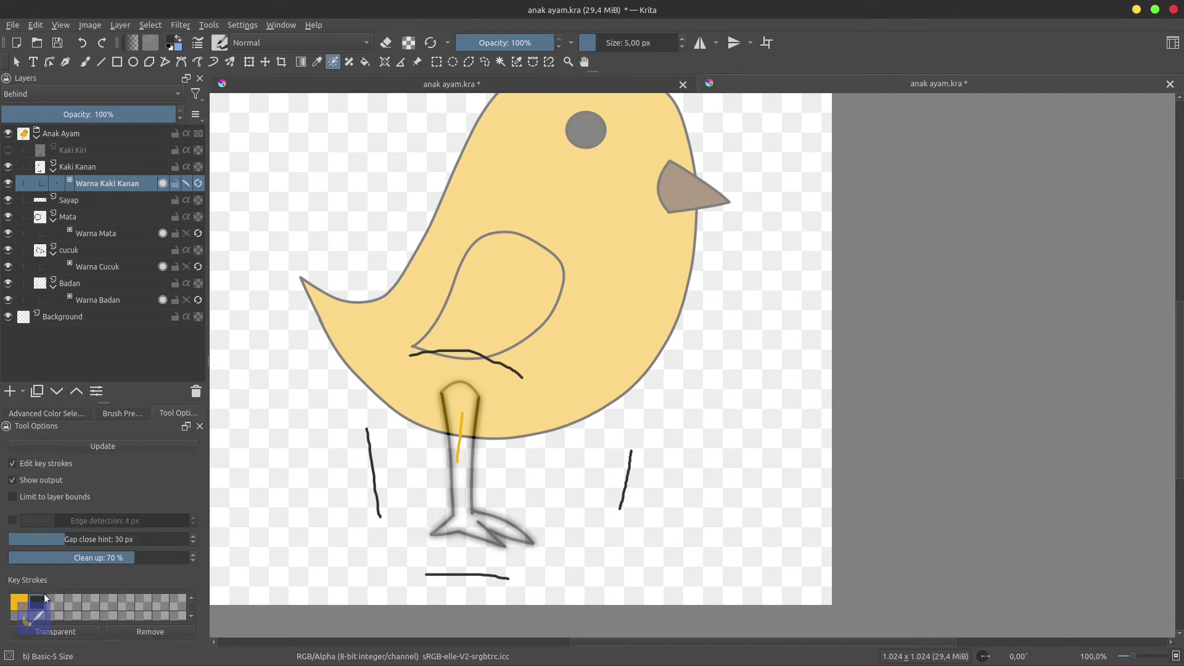
left_click(60, 629)
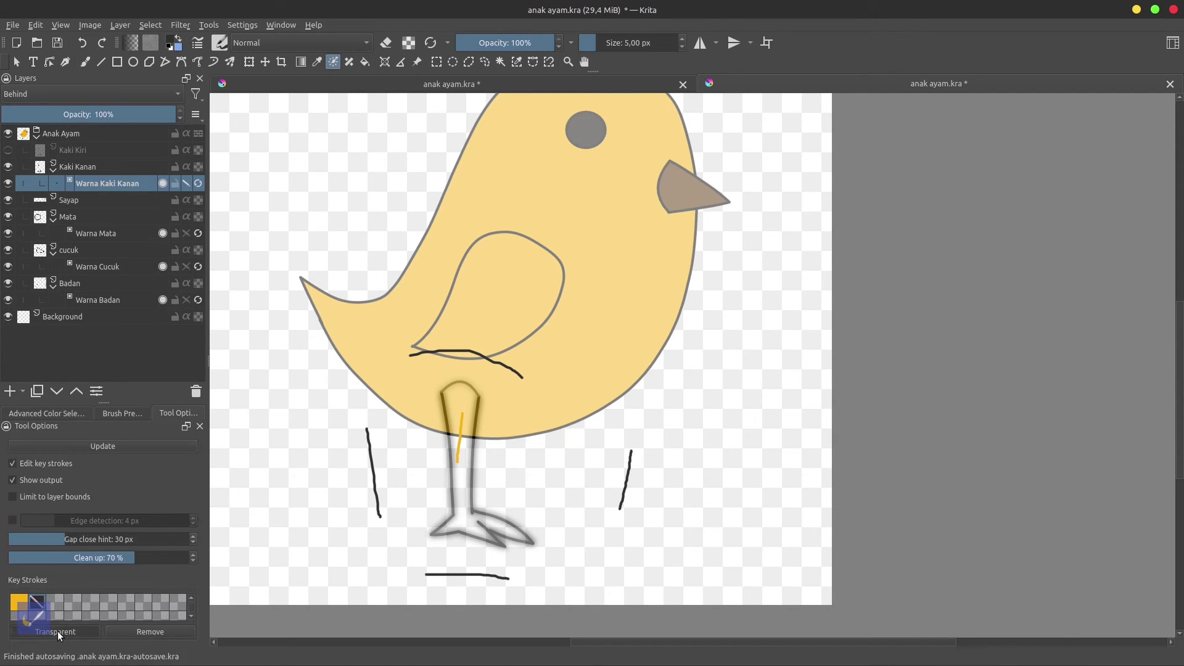
left_click(124, 446)
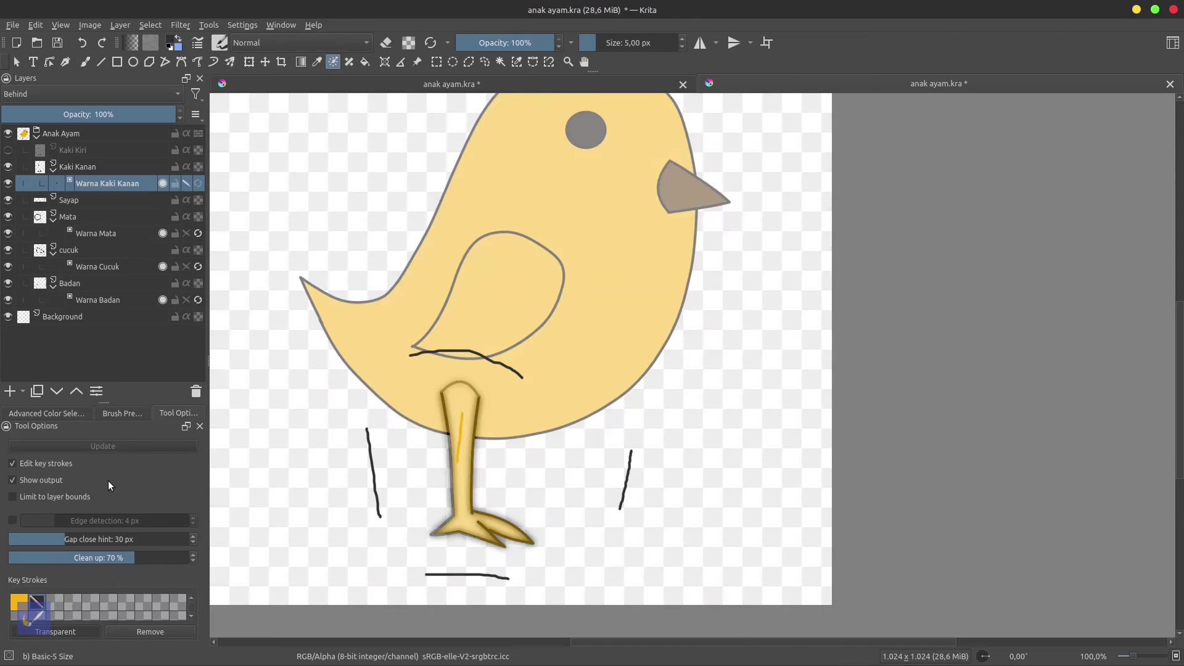
left_click(186, 183)
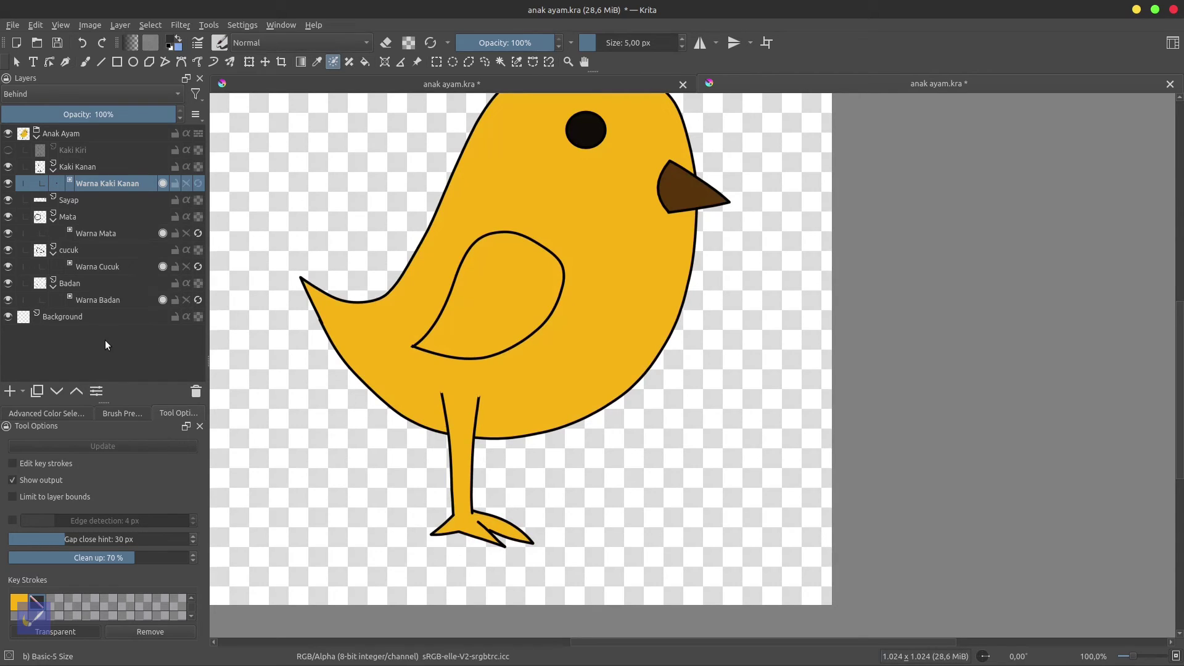
Delete the old uncoloured Kaki Kiri leg layer.
left_click(79, 151)
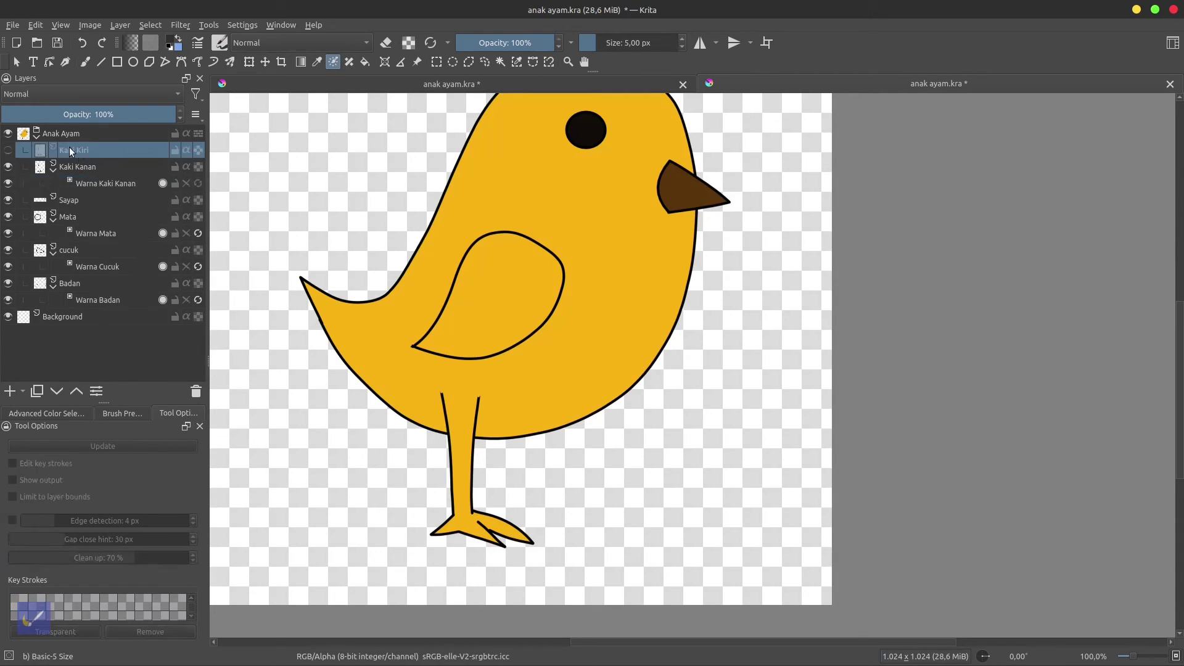
left_click(9, 150)
right_click(67, 150)
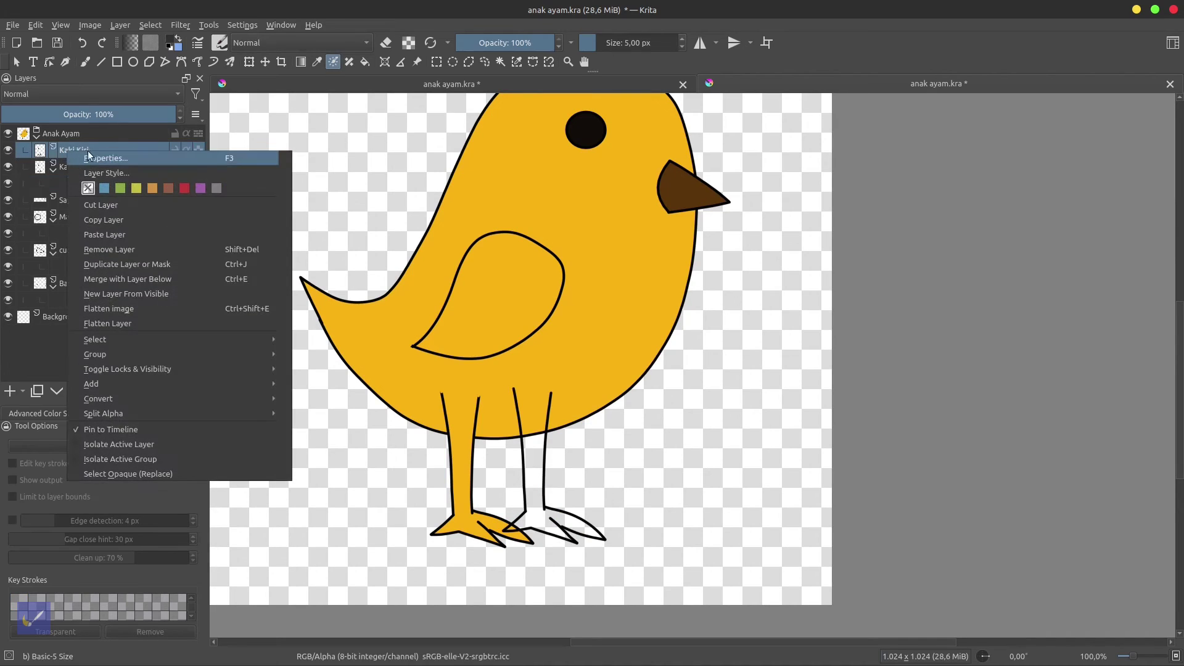
left_click(123, 251)
Duplicate the coloured Kaki Kanan layer and name both the copy and its mask Kaki Kiri.
right_click(98, 150)
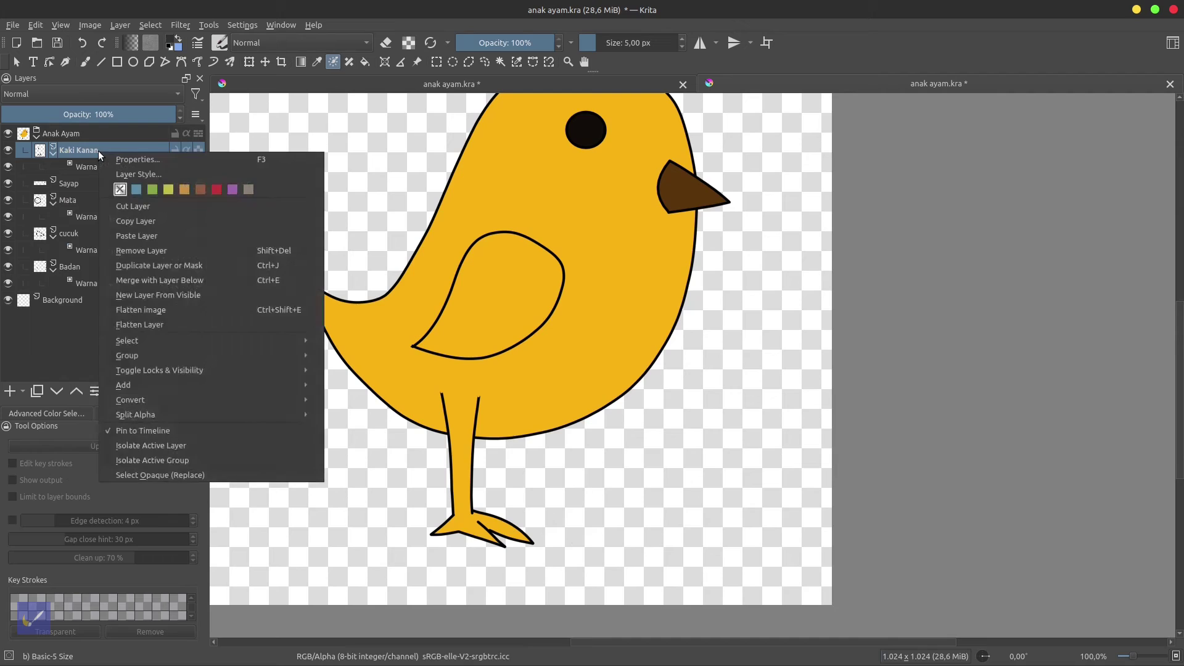
left_click(175, 265)
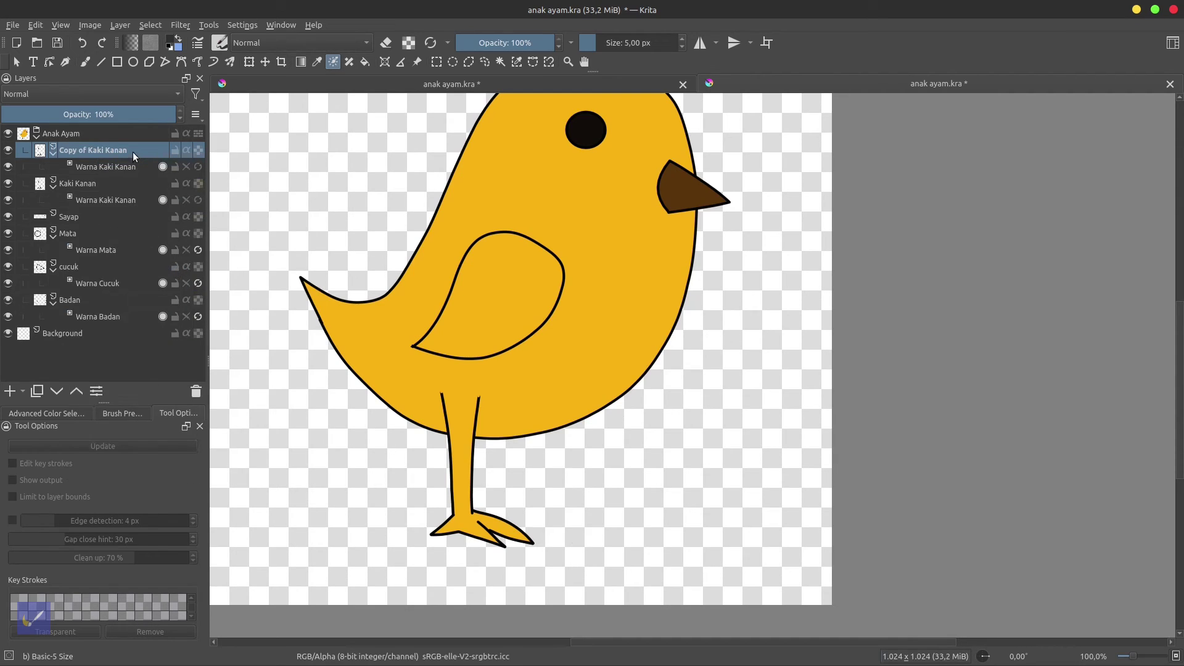
double_click(178, 152)
type("Kaki ")
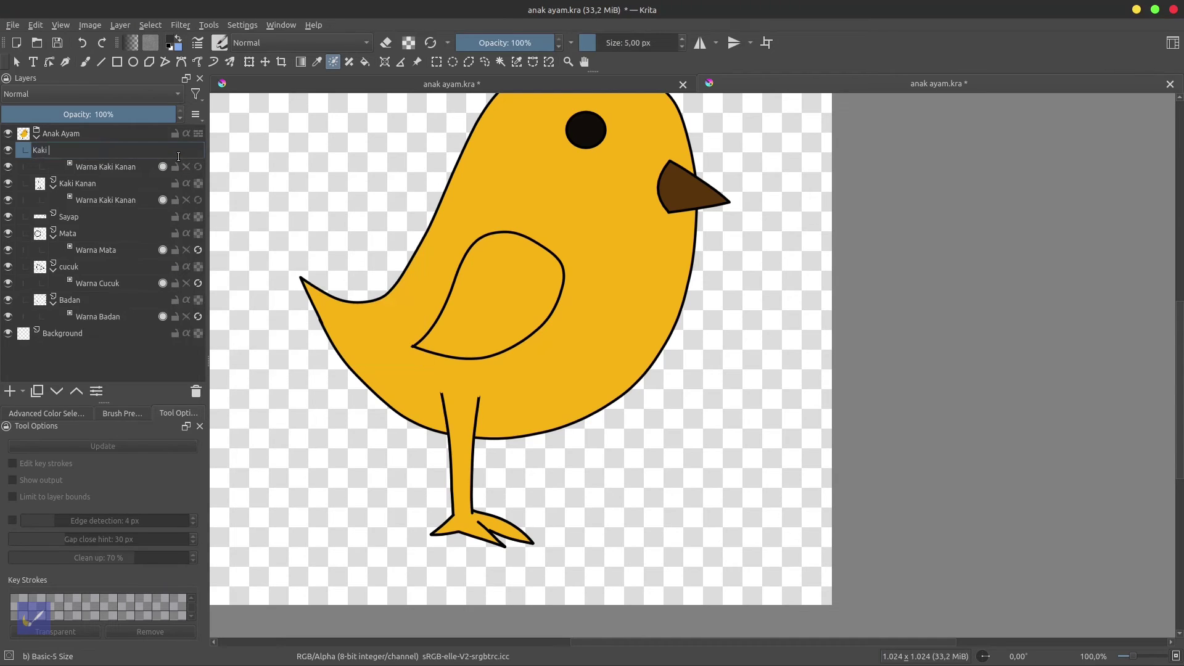
type("Kiri")
left_click(136, 171)
double_click(136, 168)
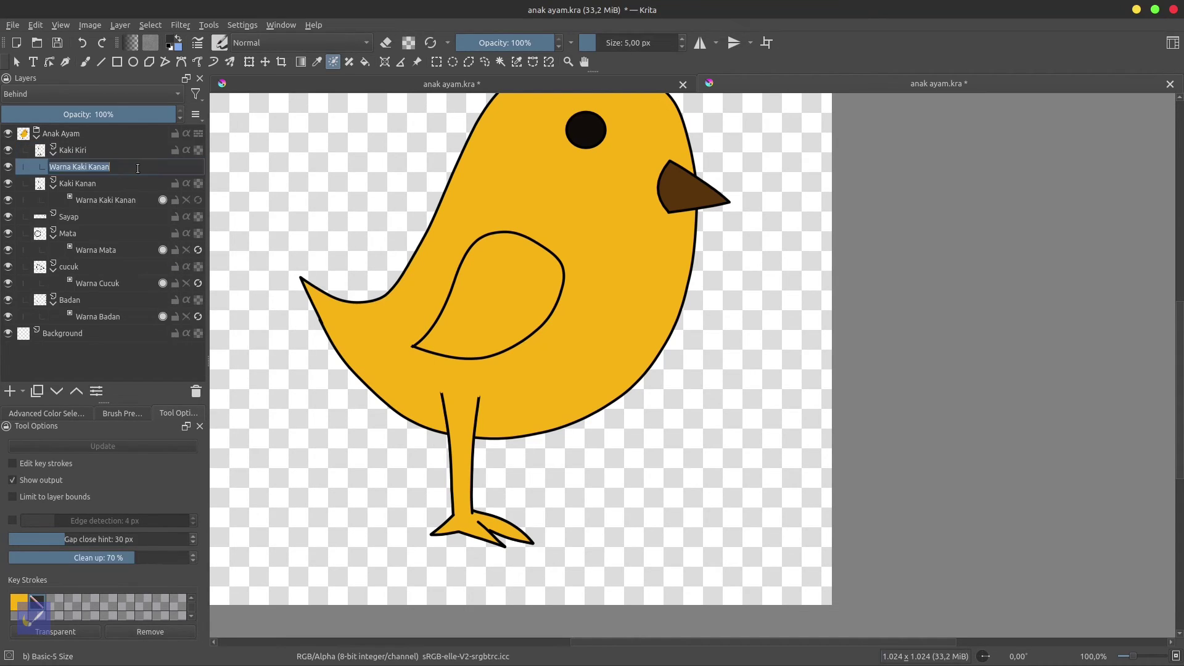
type("Kaki ")
type("Kiri")
key("Return")
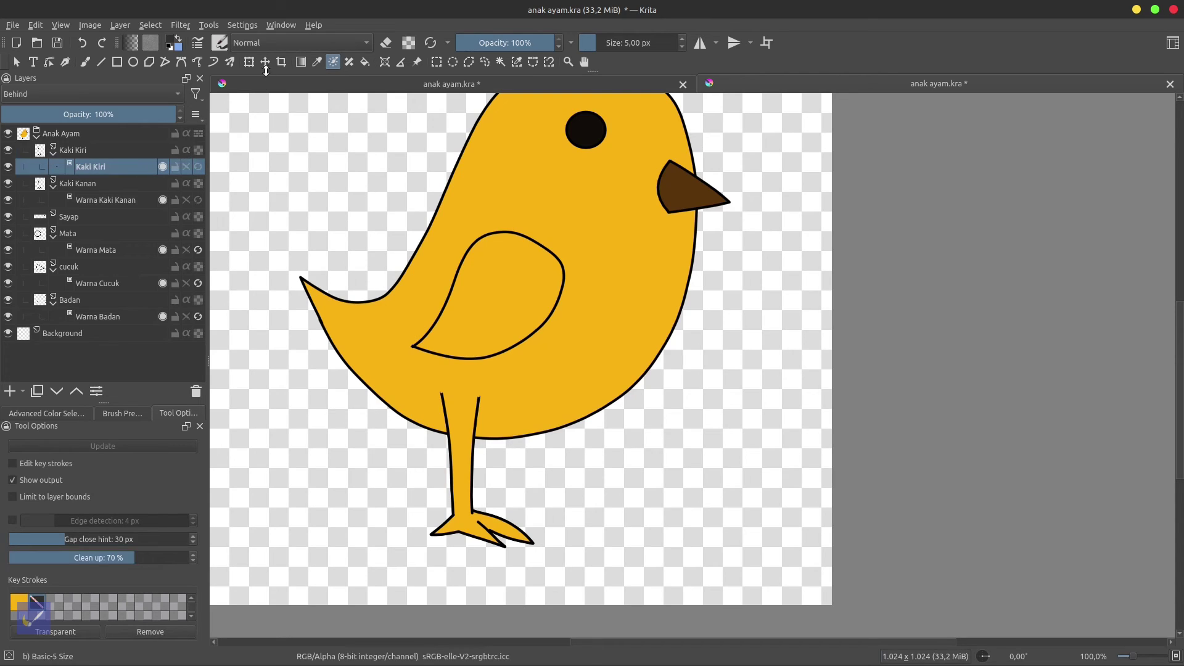
Slide the Kaki Kiri leg beside the first leg and place its layer behind the body.
left_click(84, 150)
left_click(265, 63)
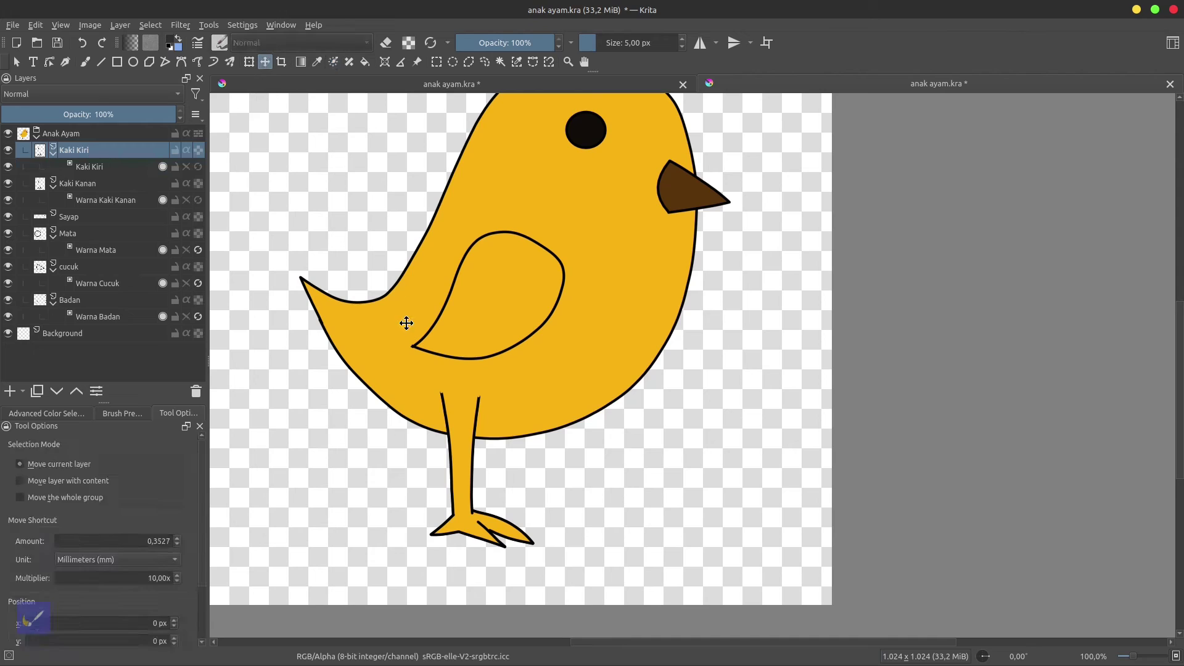
left_click_drag(449, 403, 494, 403)
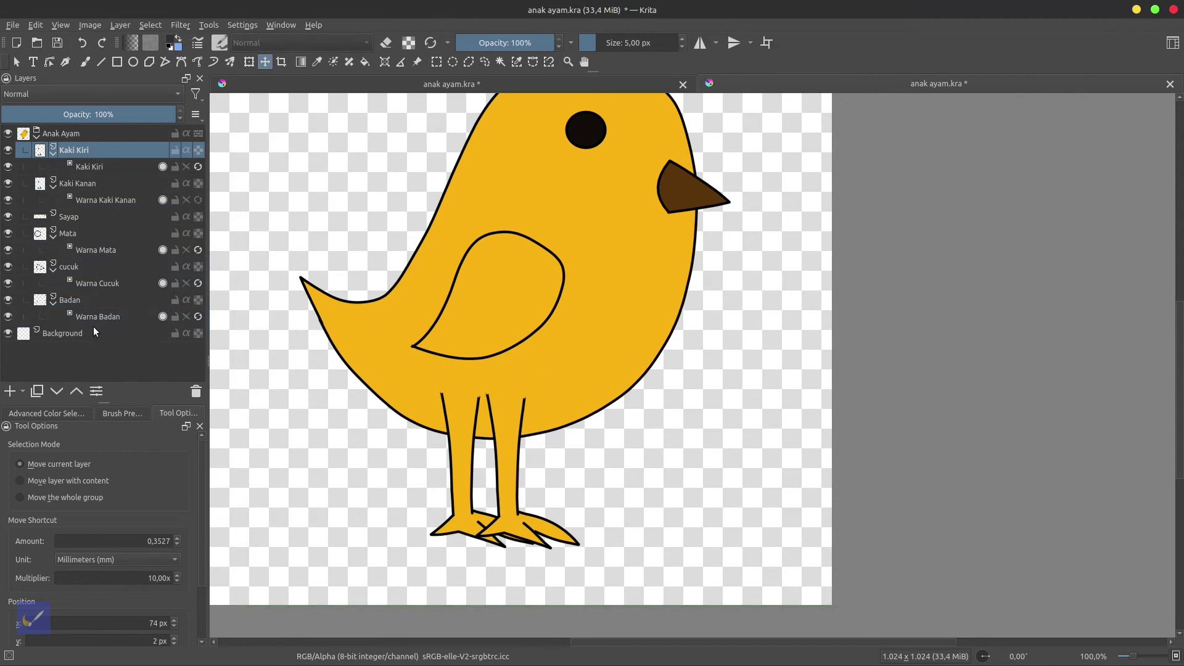
left_click_drag(96, 332, 95, 328)
left_click_drag(497, 455, 506, 446)
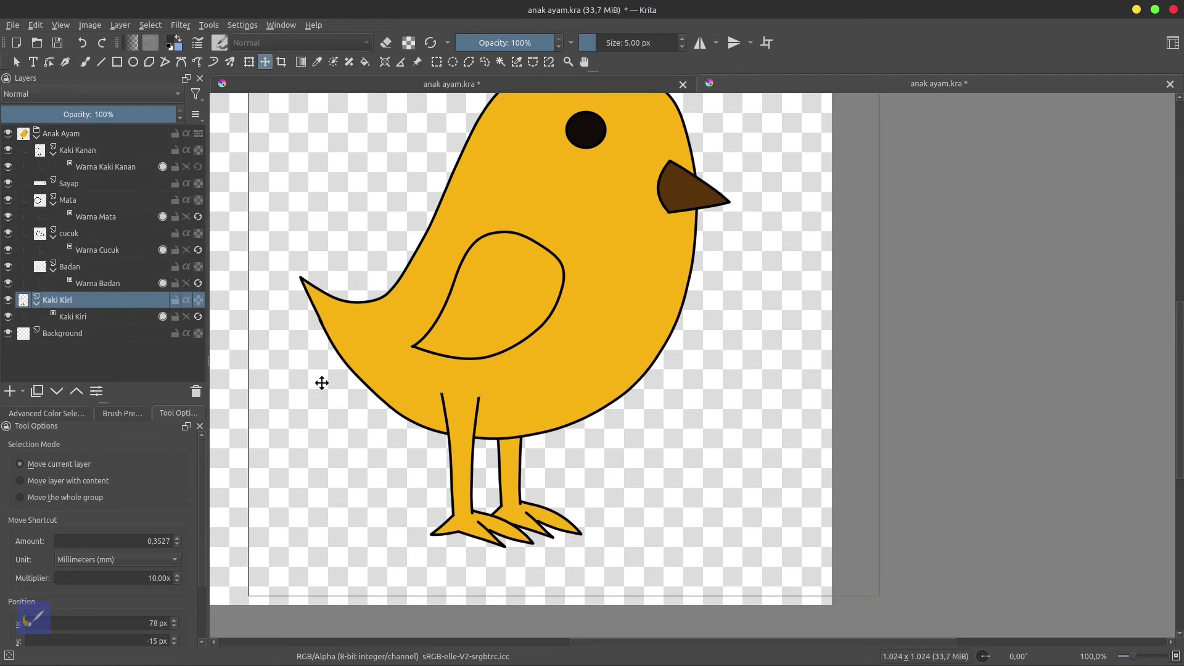
Move both legs right under the body, then select only the right leg with the freehand brush.
left_click(90, 154, "ctrl")
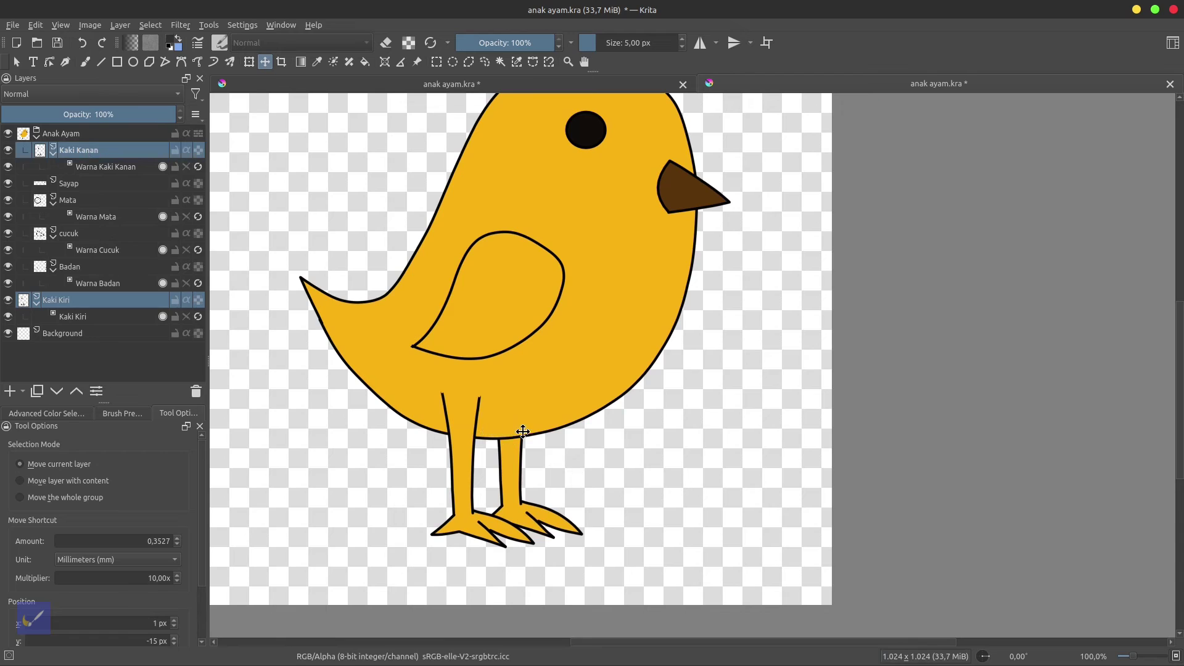
left_click_drag(467, 472, 502, 473)
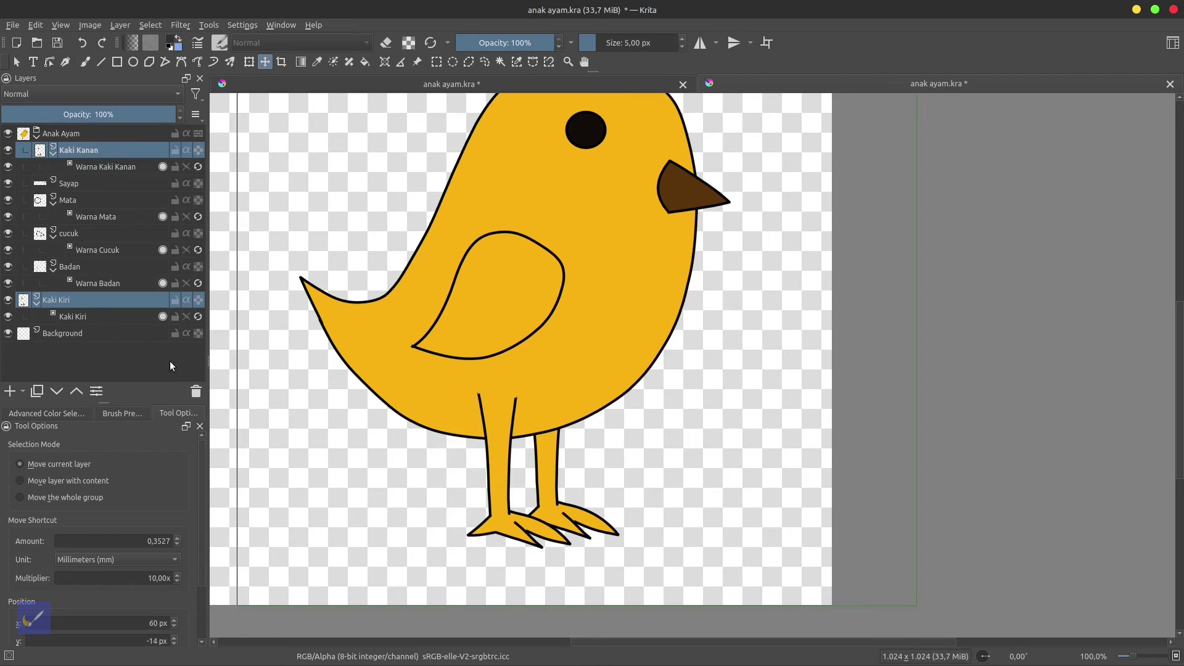
left_click(155, 368)
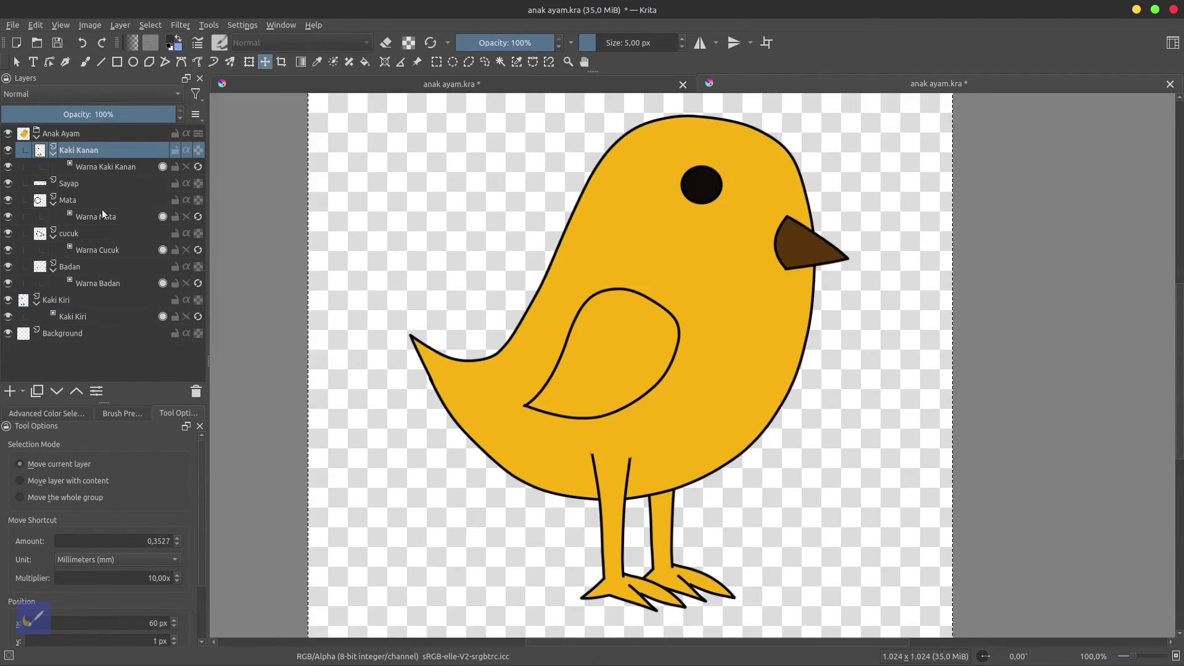
left_click(89, 64)
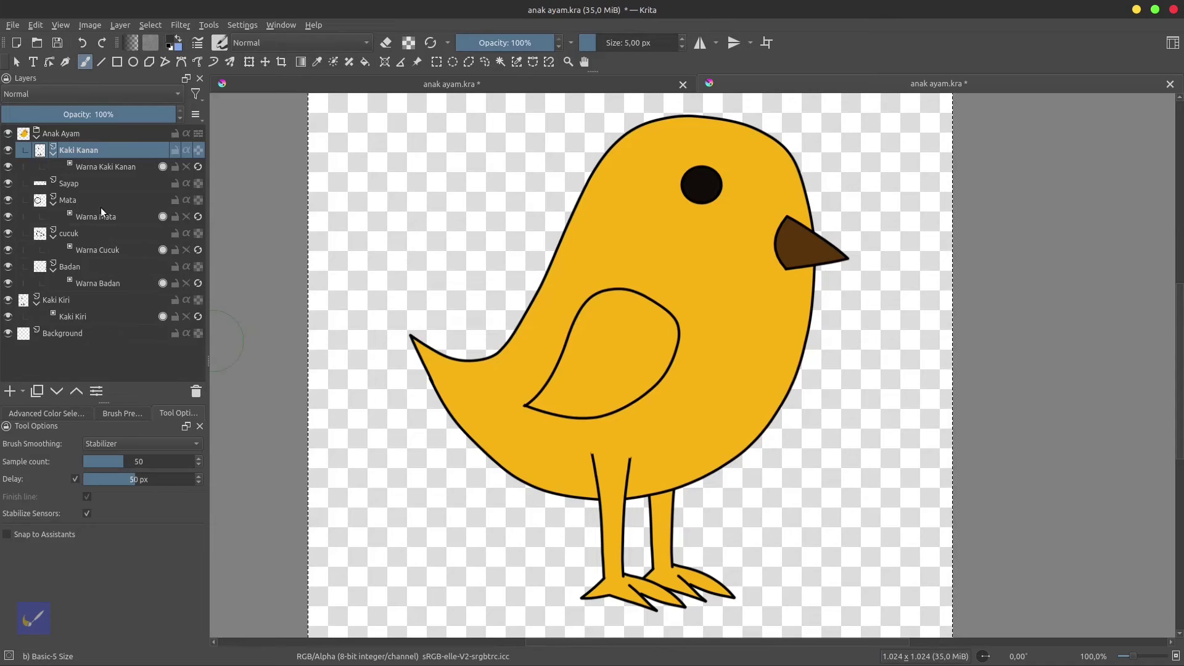
Rename the left leg's colour layer to Warna Kaki Kiri.
left_click(98, 166)
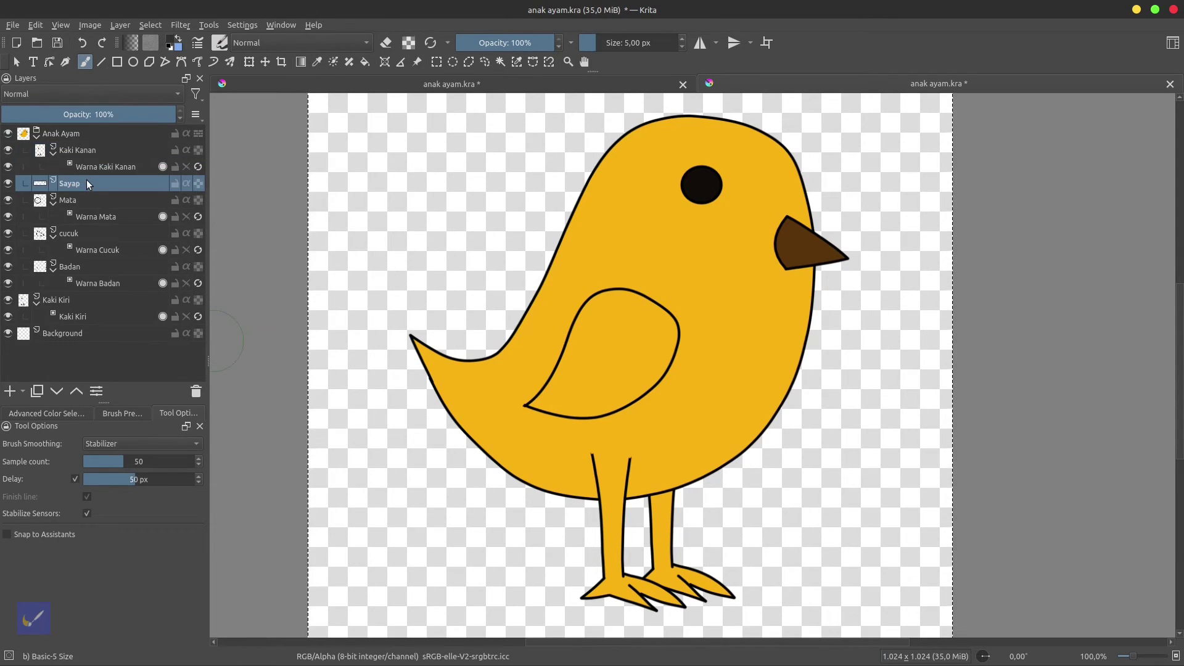
left_click(96, 216)
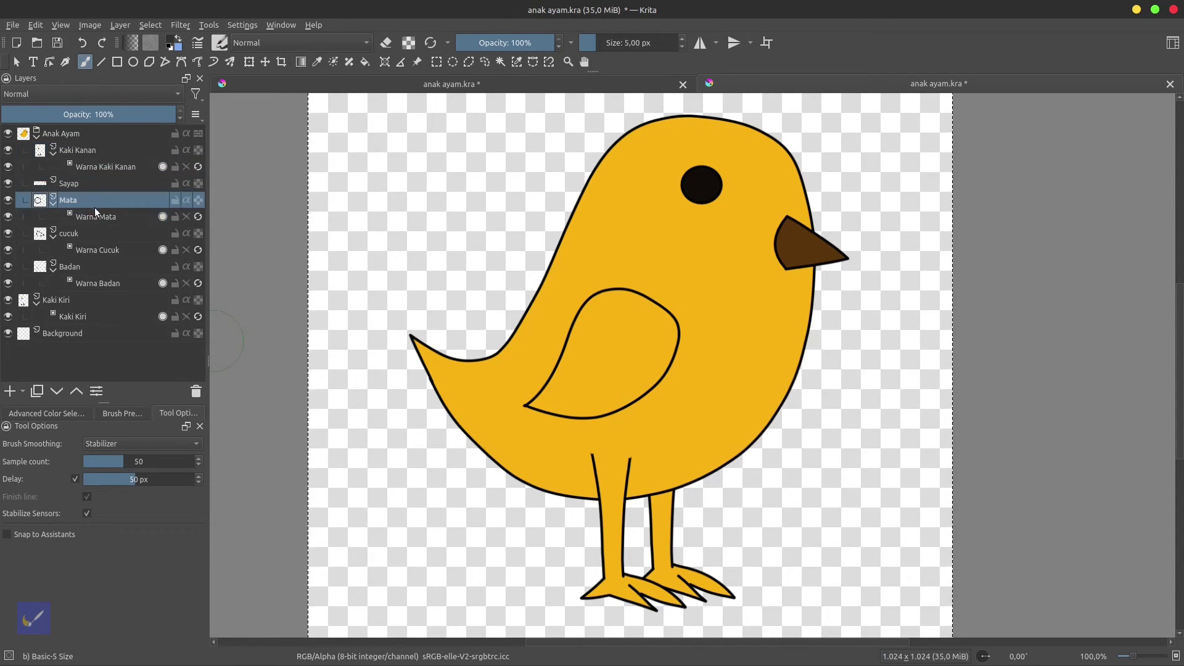
left_click(88, 317)
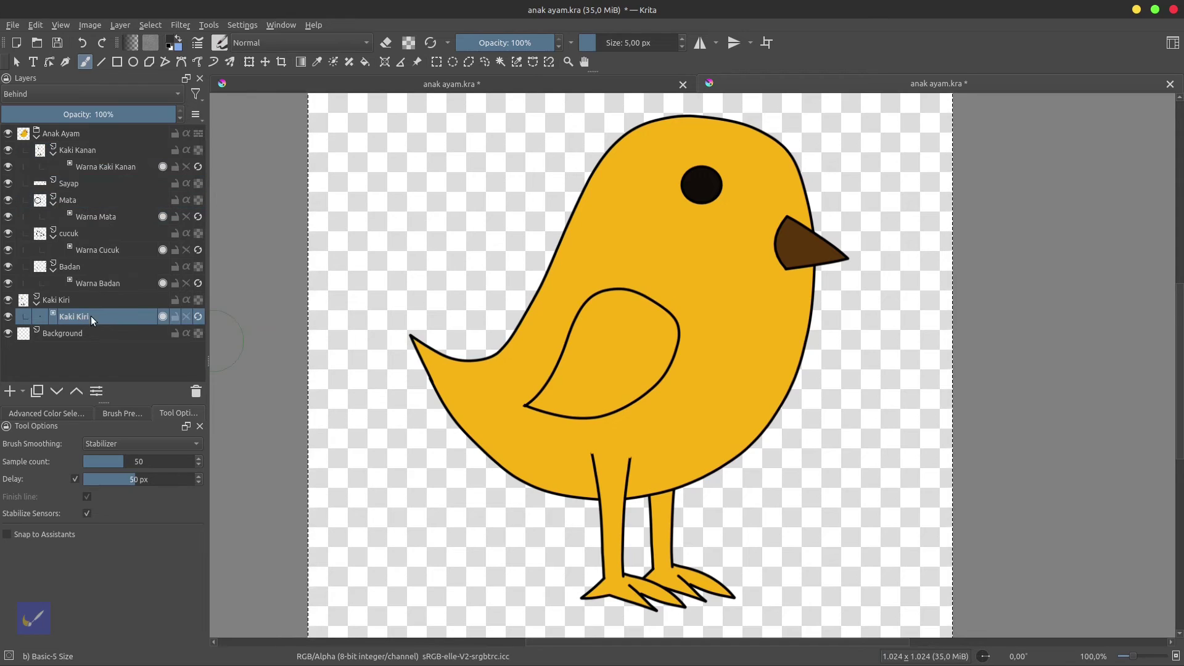
double_click(106, 318)
type("Wa")
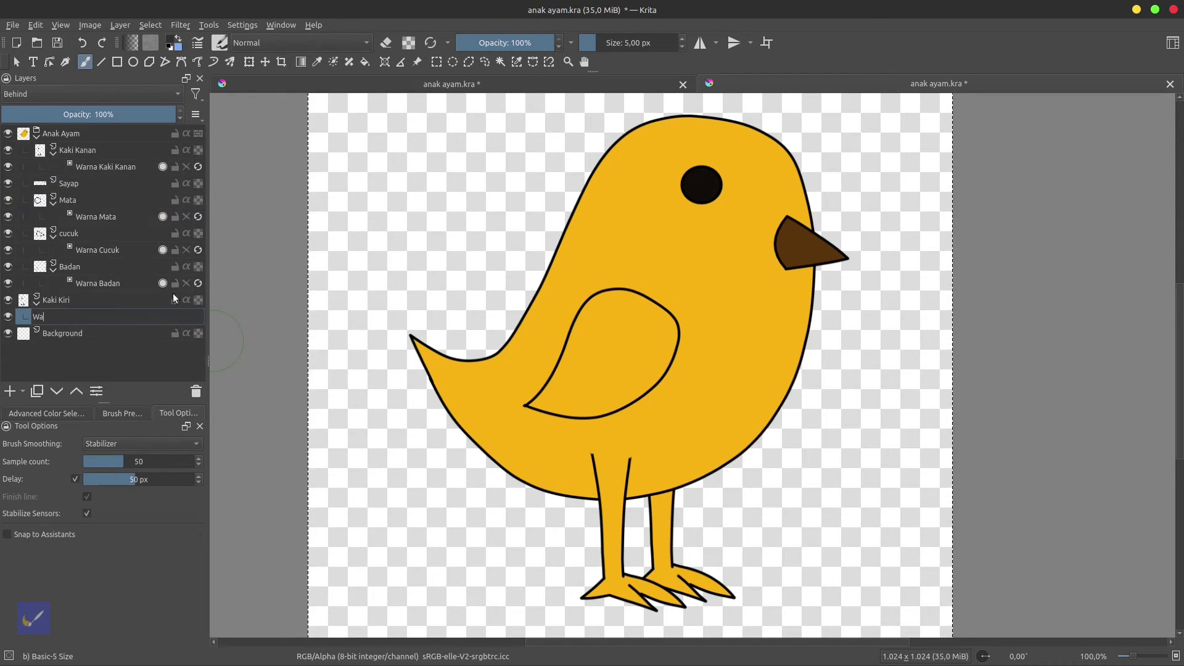
type("rna Kaki Ki")
type("ri")
key("Return")
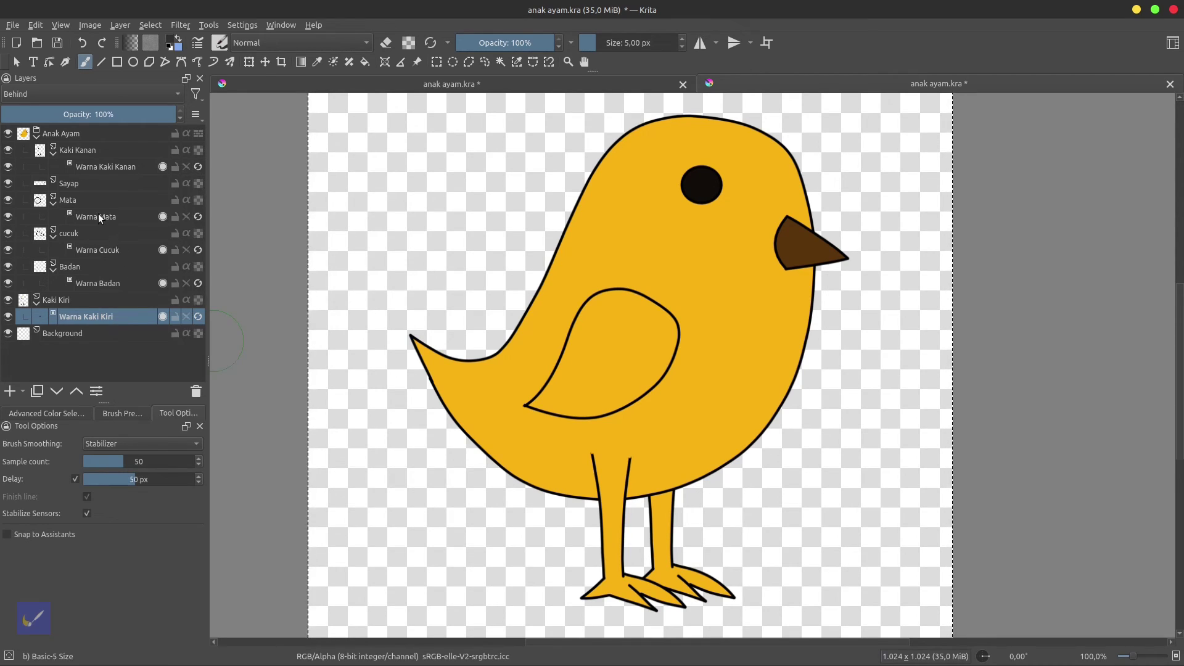
left_click(77, 238)
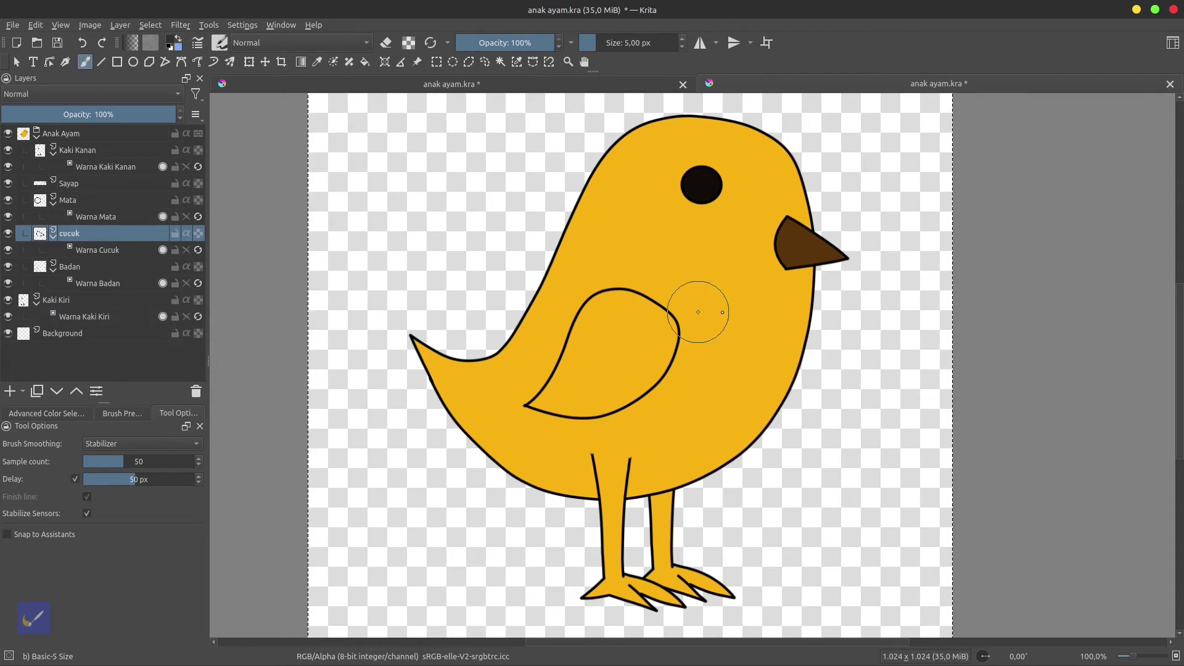
Move the beak and its colour layer slightly right and down.
left_click(265, 62)
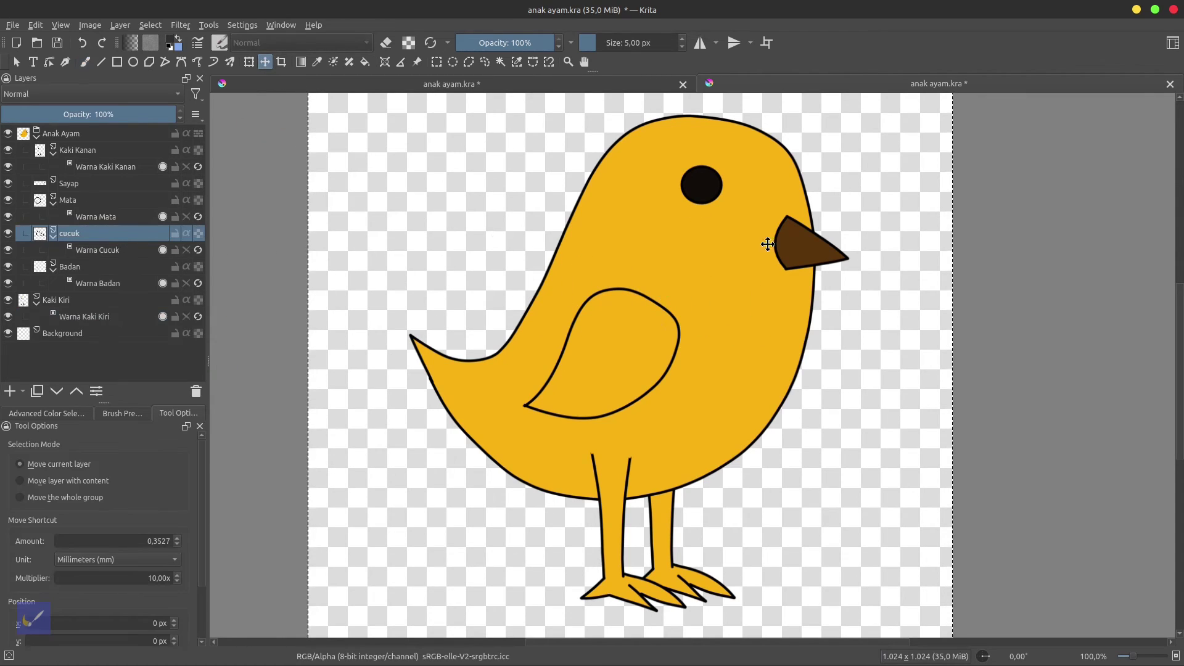
left_click_drag(772, 265, 780, 265)
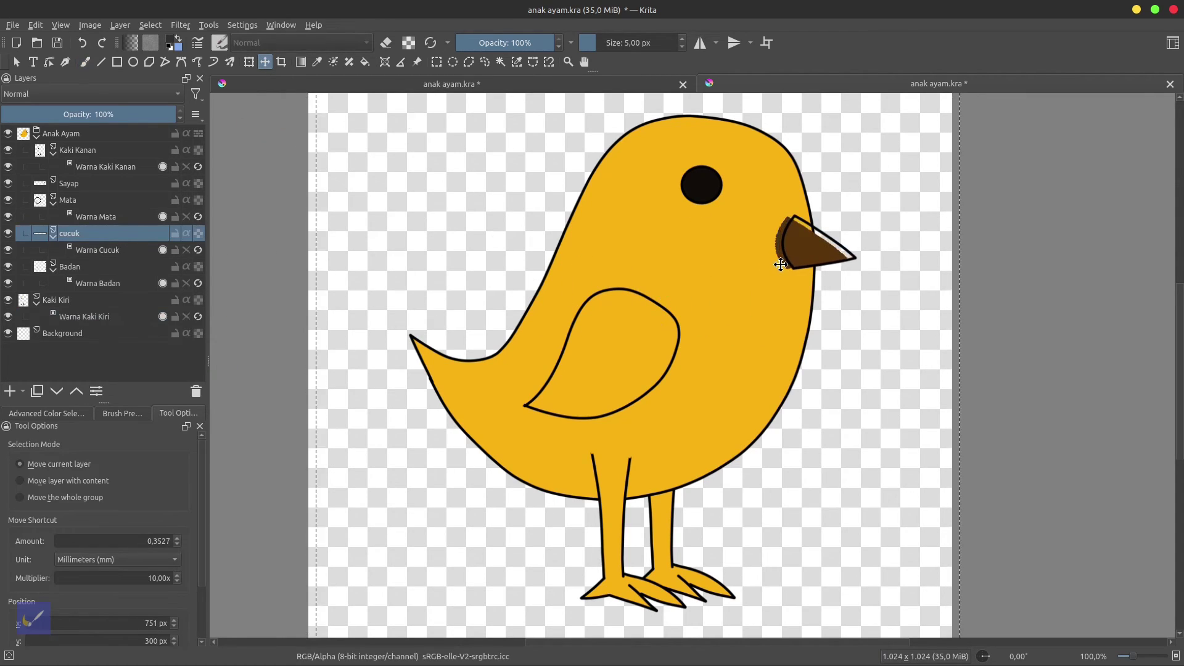
left_click_drag(775, 326, 799, 325)
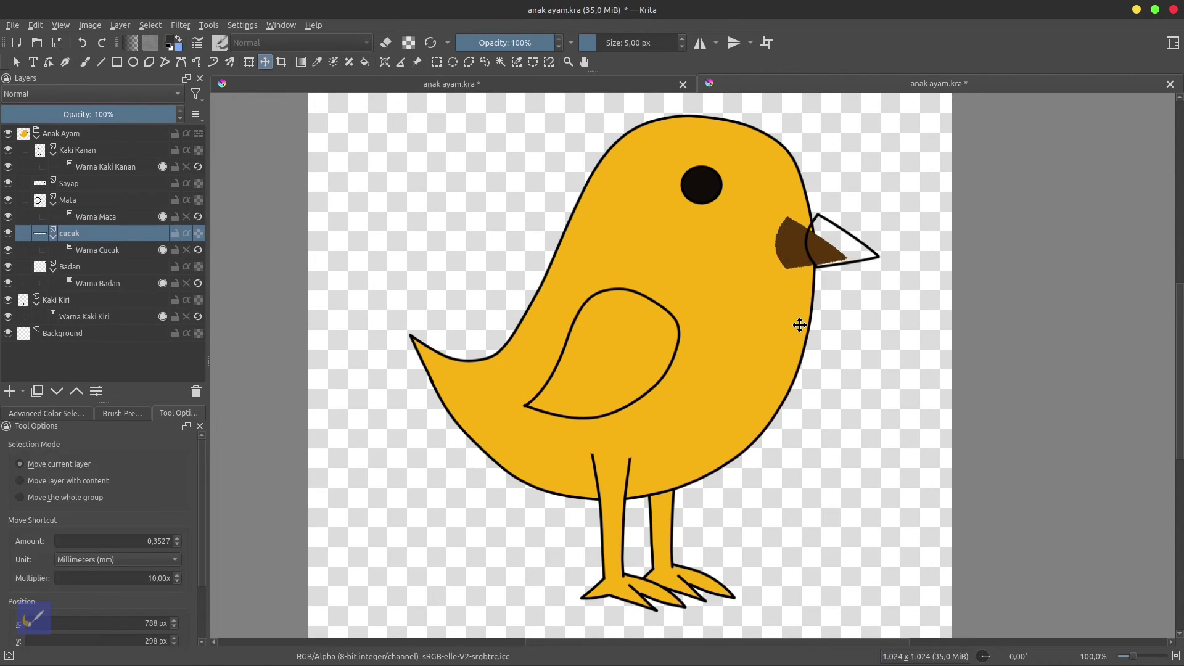
key("ctrl+z")
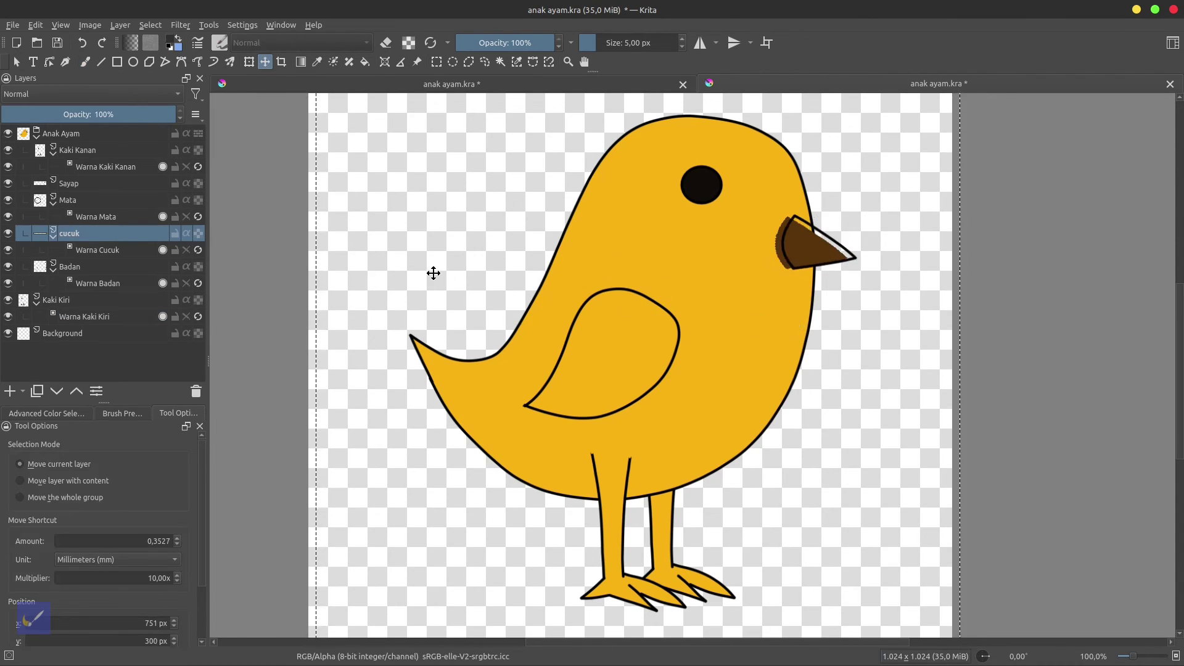
left_click(92, 250, "ctrl")
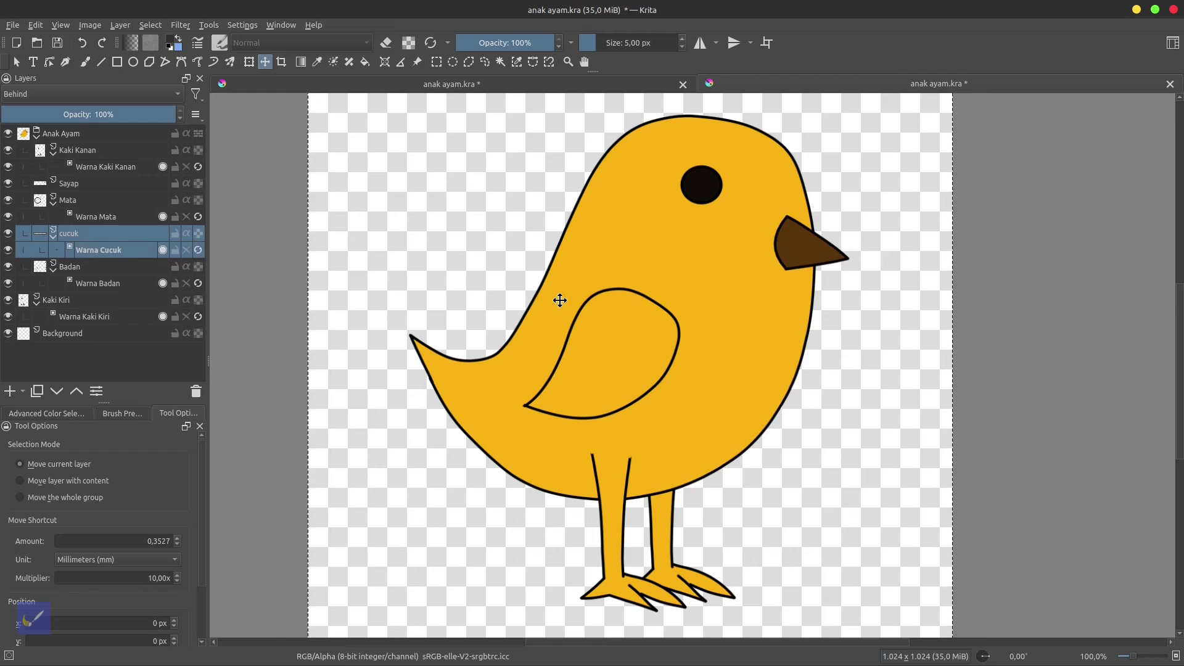
left_click_drag(769, 294, 785, 298)
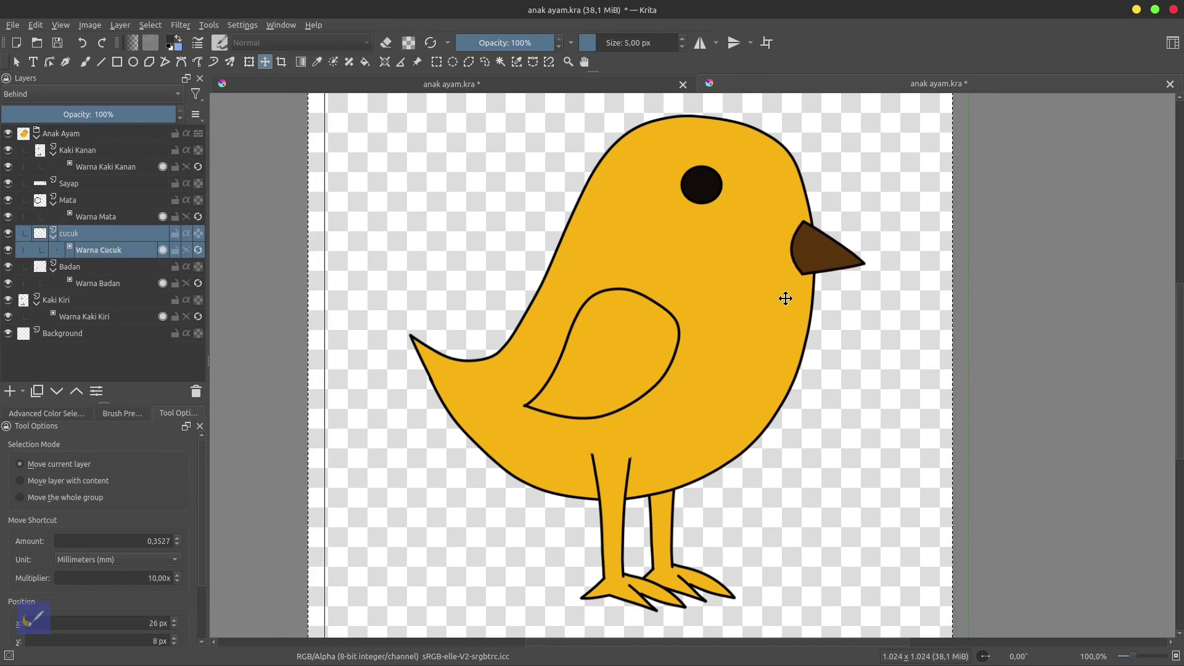
Shift the eye and its colour layer slightly right, then return to freehand painting.
left_click(77, 201)
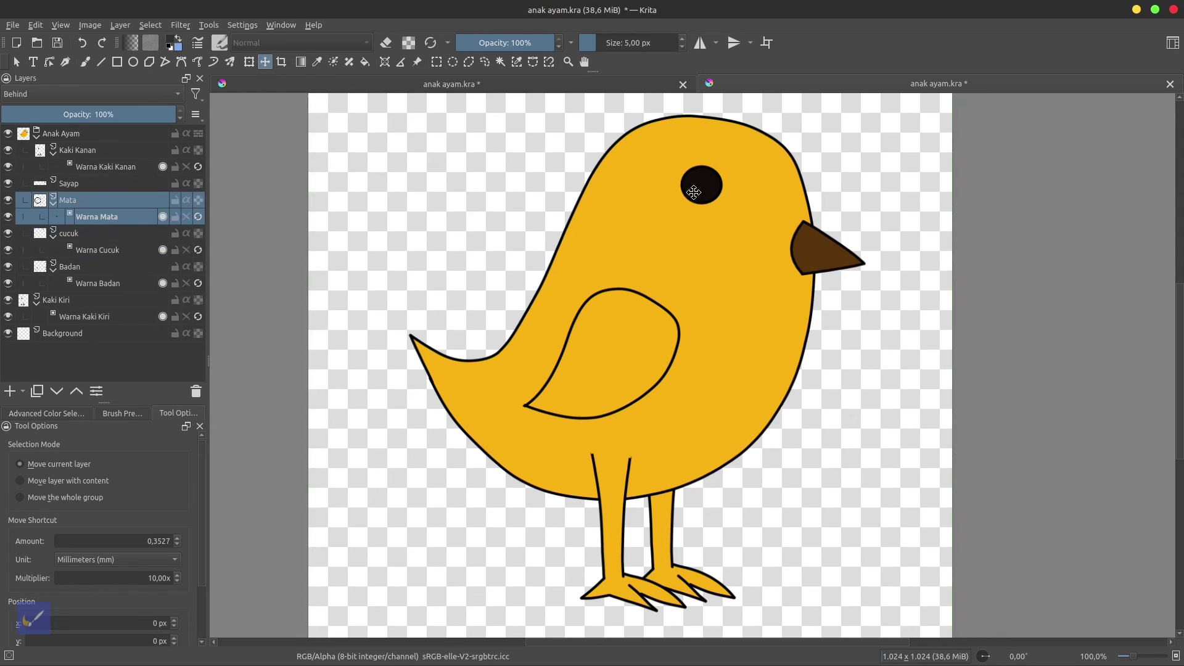
left_click_drag(694, 192, 699, 193)
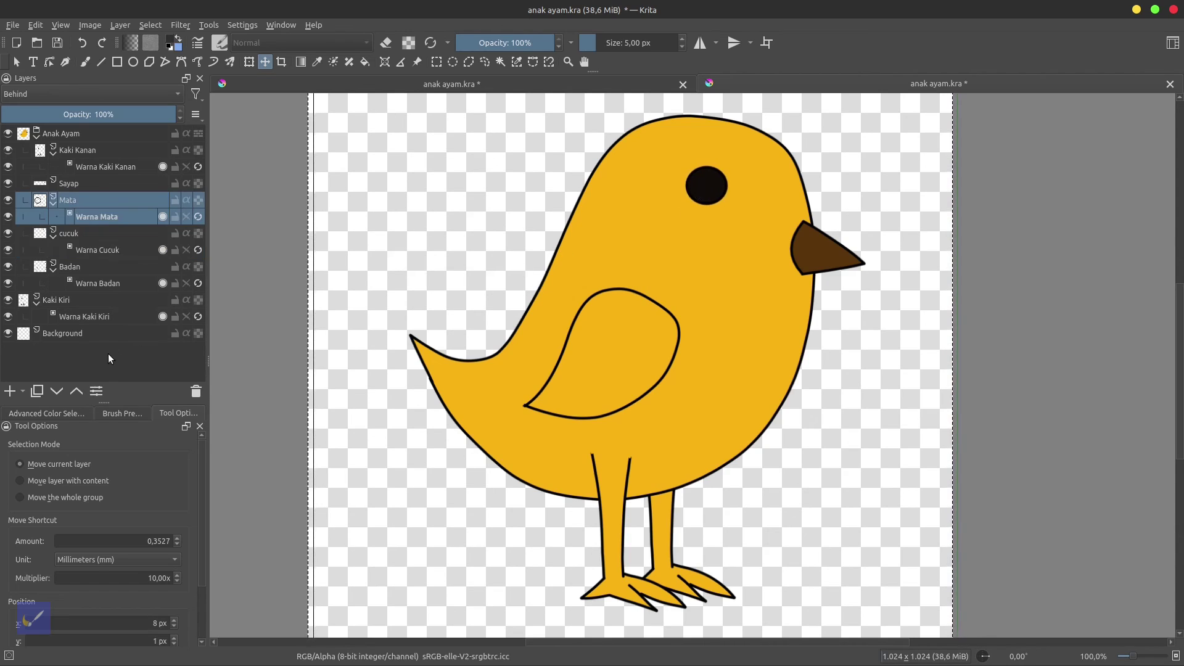
left_click(97, 216)
left_click(85, 62)
left_click(16, 61)
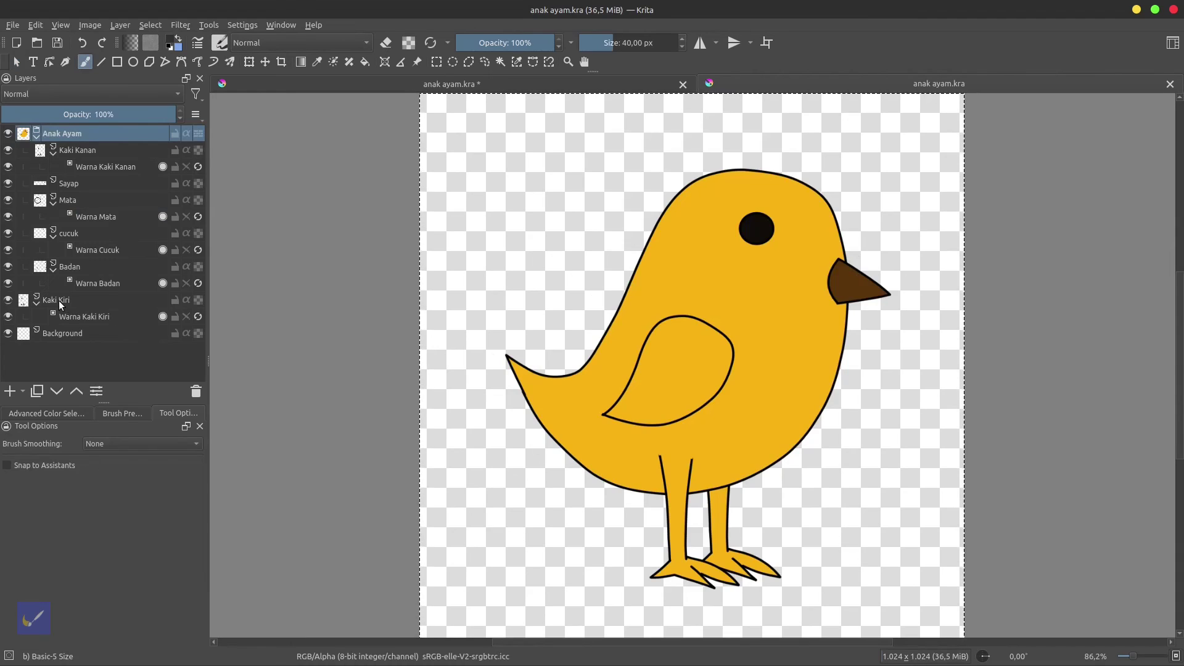
Reorder the Kaki Kiri and Badan groups so the body stays above, then close the extra view.
left_click(78, 302)
left_click_drag(79, 302, 85, 262)
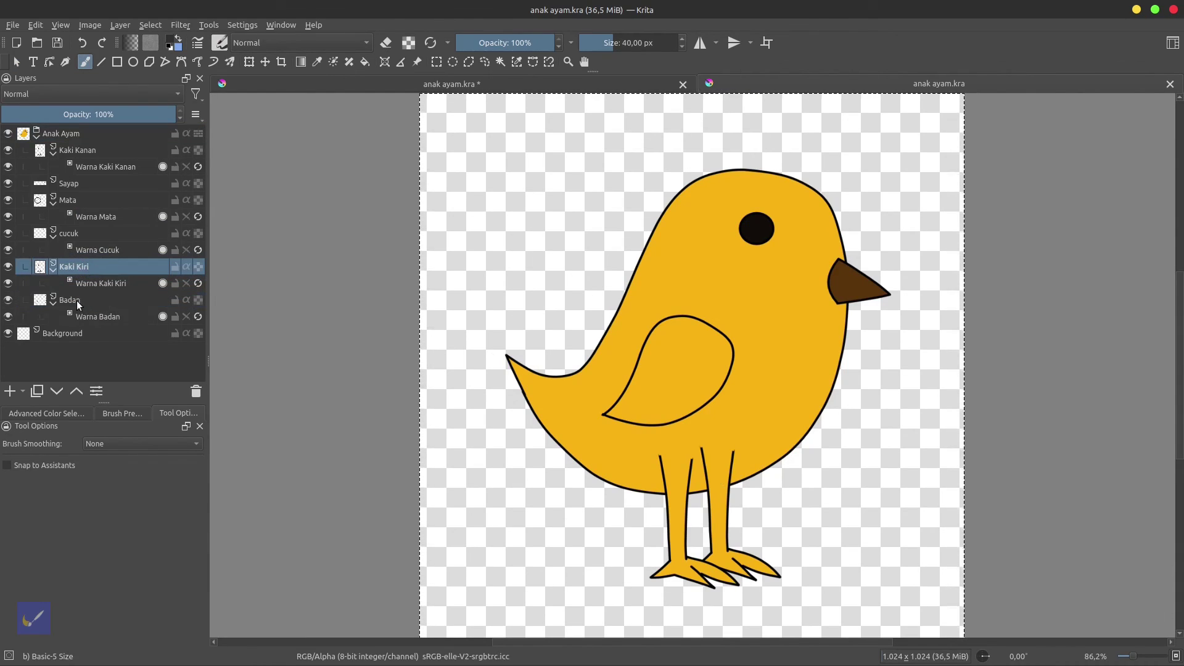
left_click(85, 303)
left_click_drag(85, 302, 85, 269)
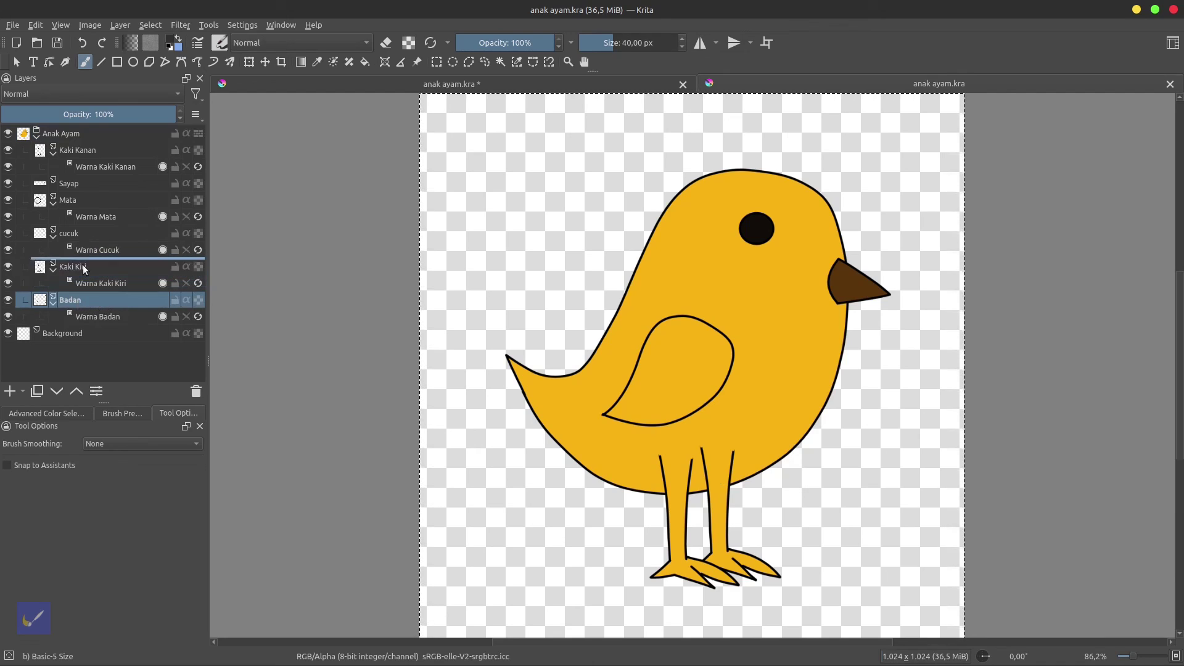
key("ctrl+w")
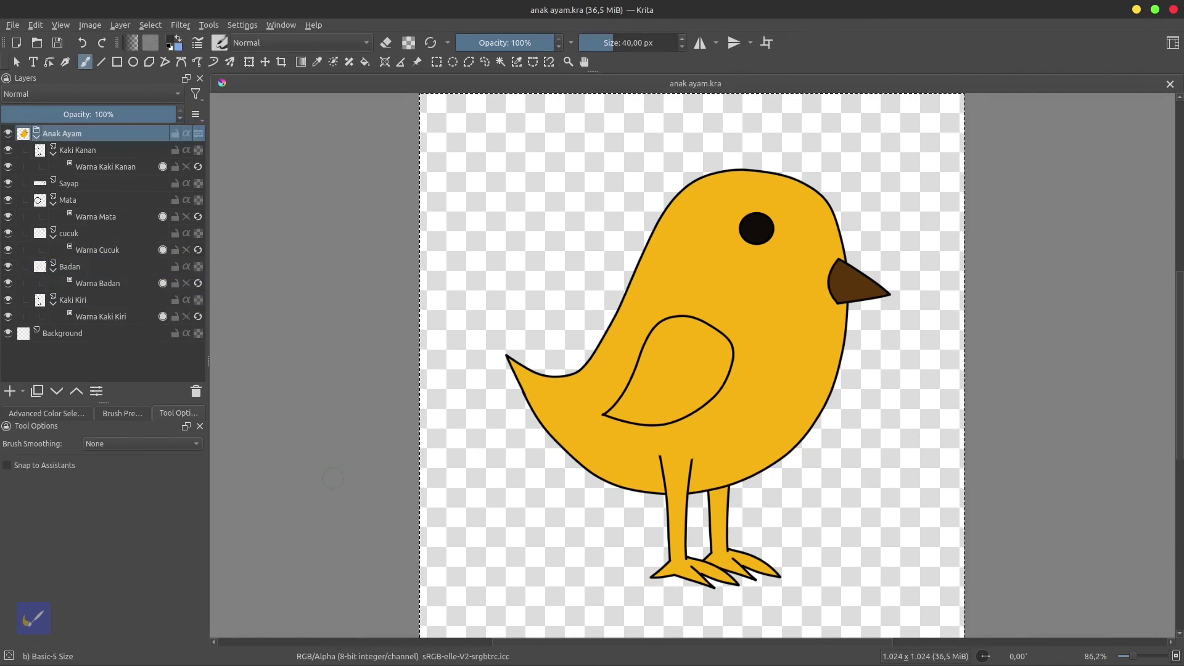
Export the chick as PNG file anak ayam r001.png with compression level 1.
left_click(12, 25)
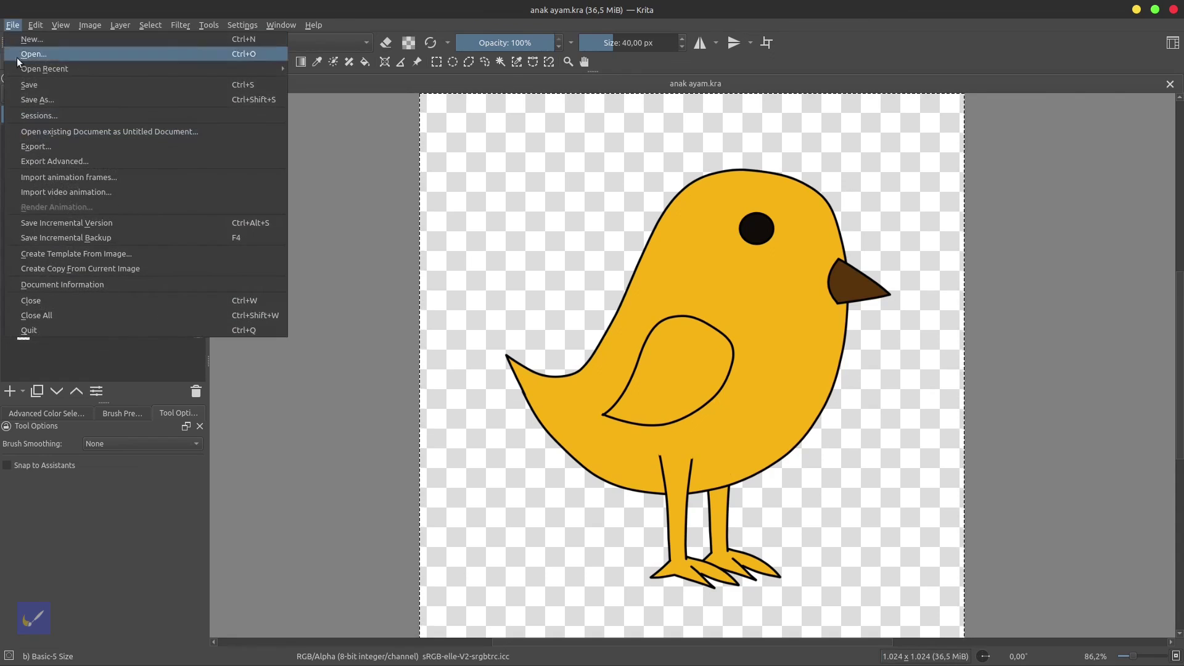
left_click(35, 146)
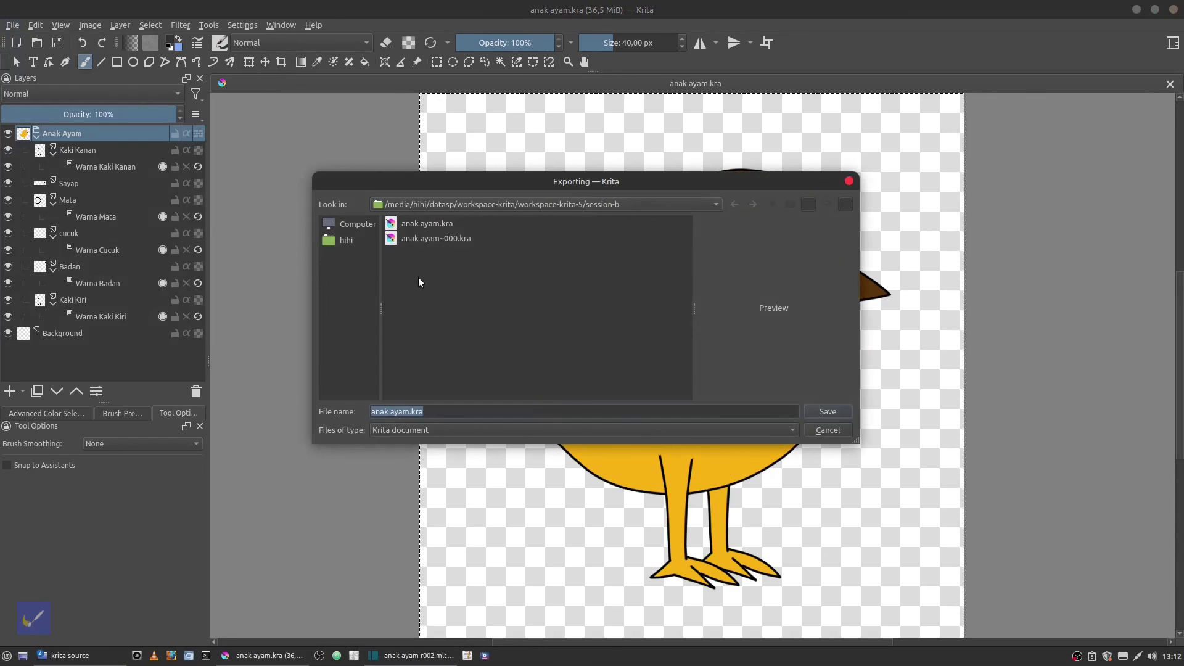
left_click(430, 431)
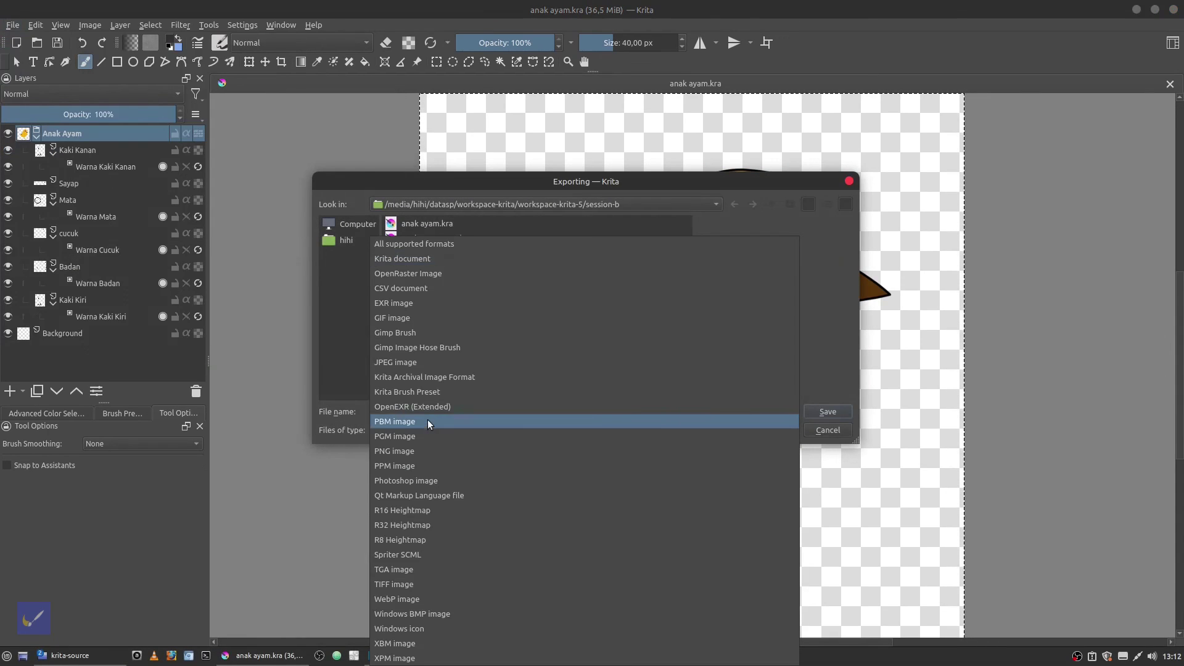
left_click(410, 451)
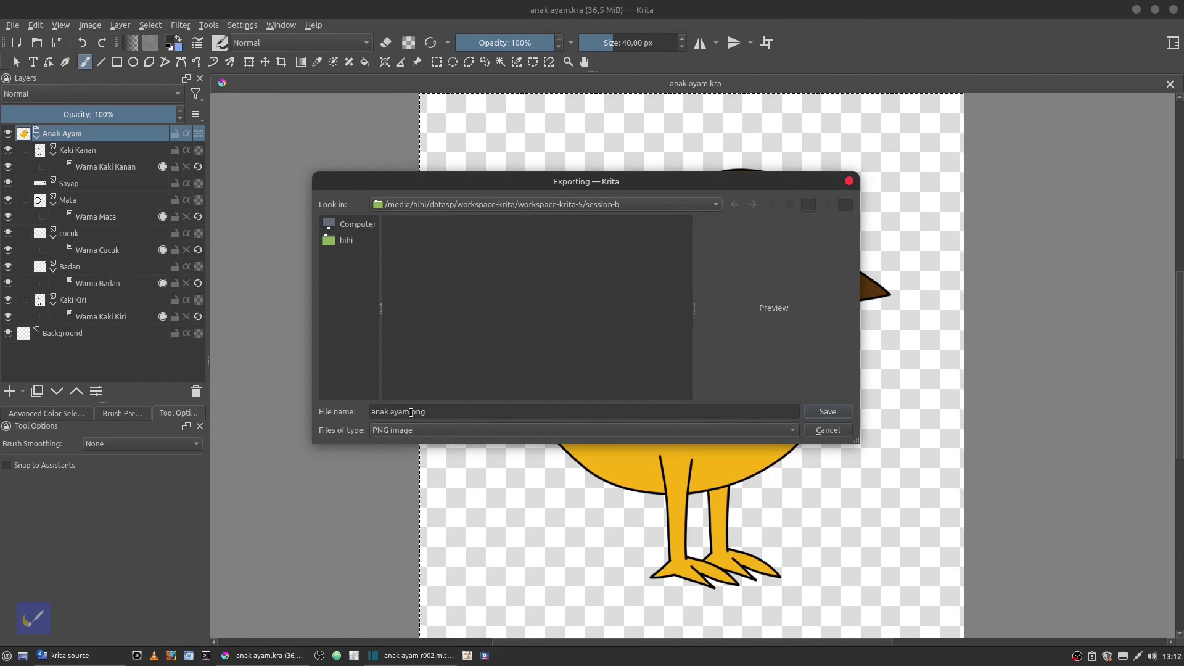
left_click(410, 412)
type("r001")
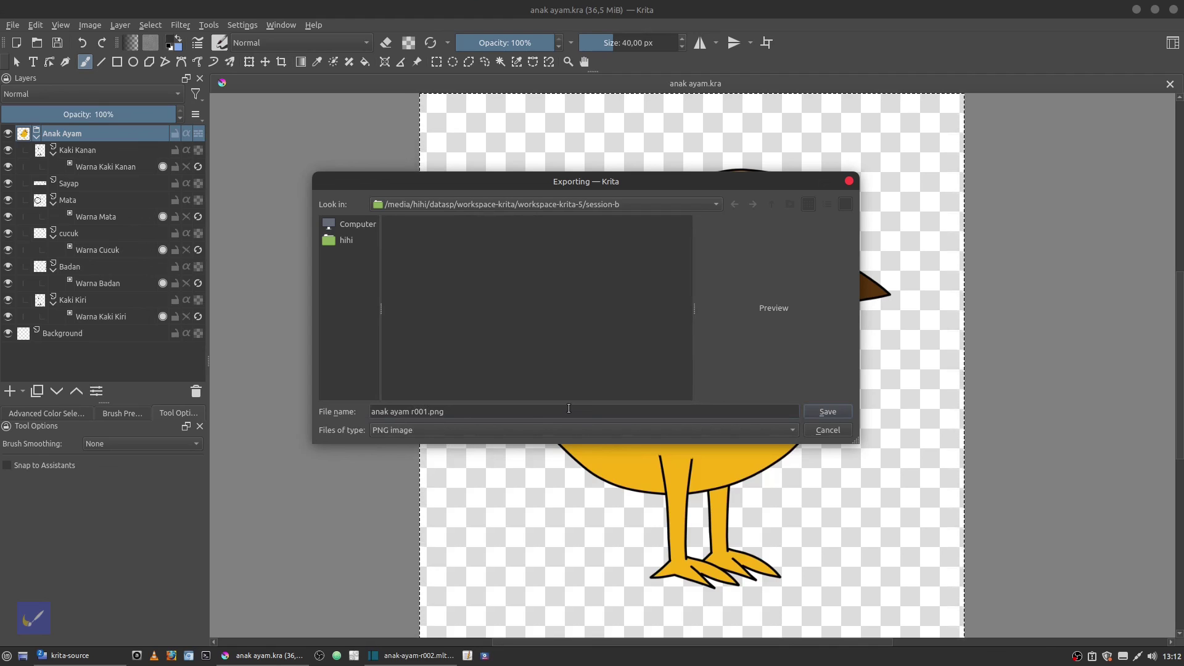
left_click(827, 412)
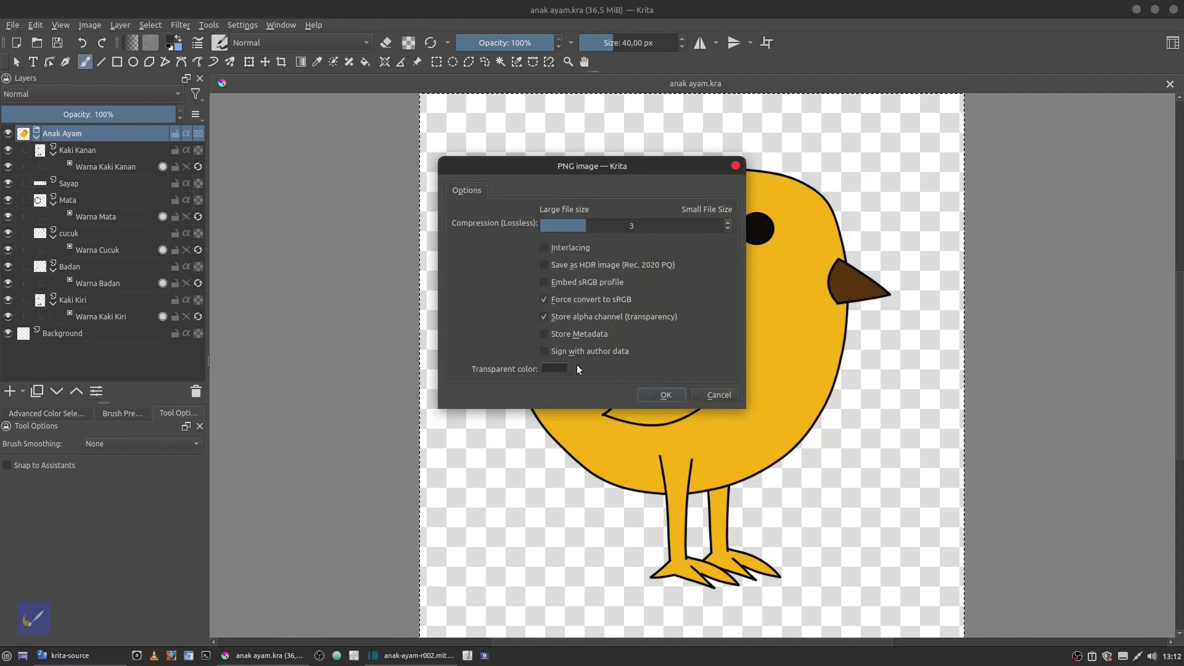
mouse_move(604, 225)
left_mouse_down()
mouse_move(728, 225)
mouse_move(383, 228)
left_mouse_up()
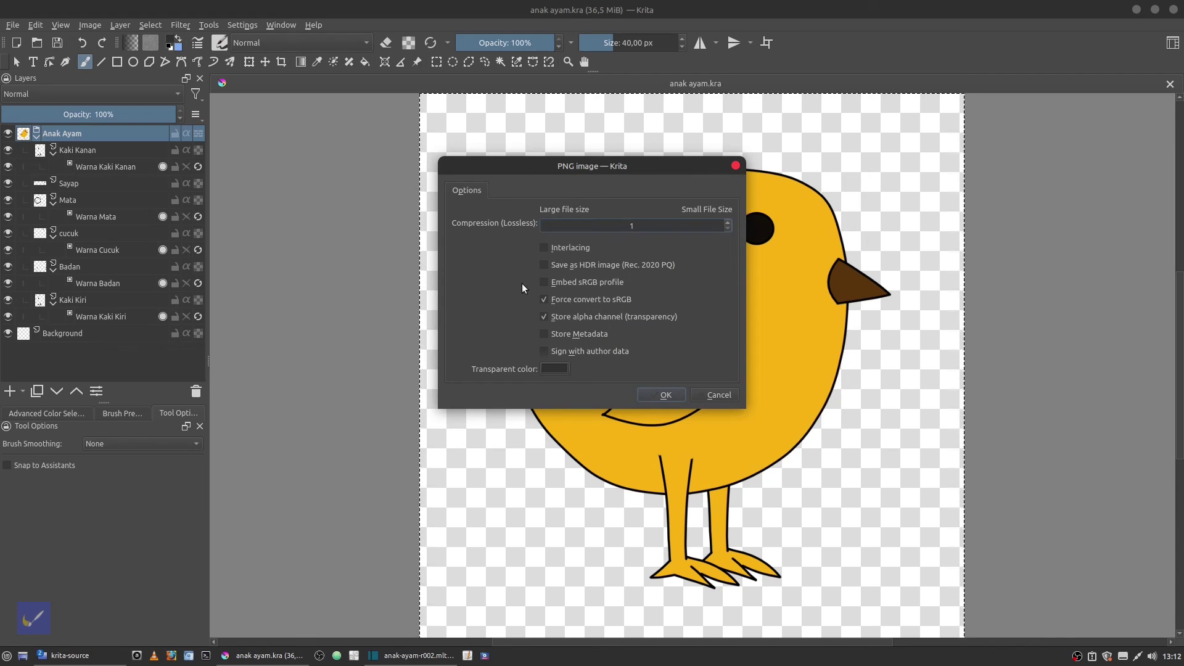
left_click(659, 393)
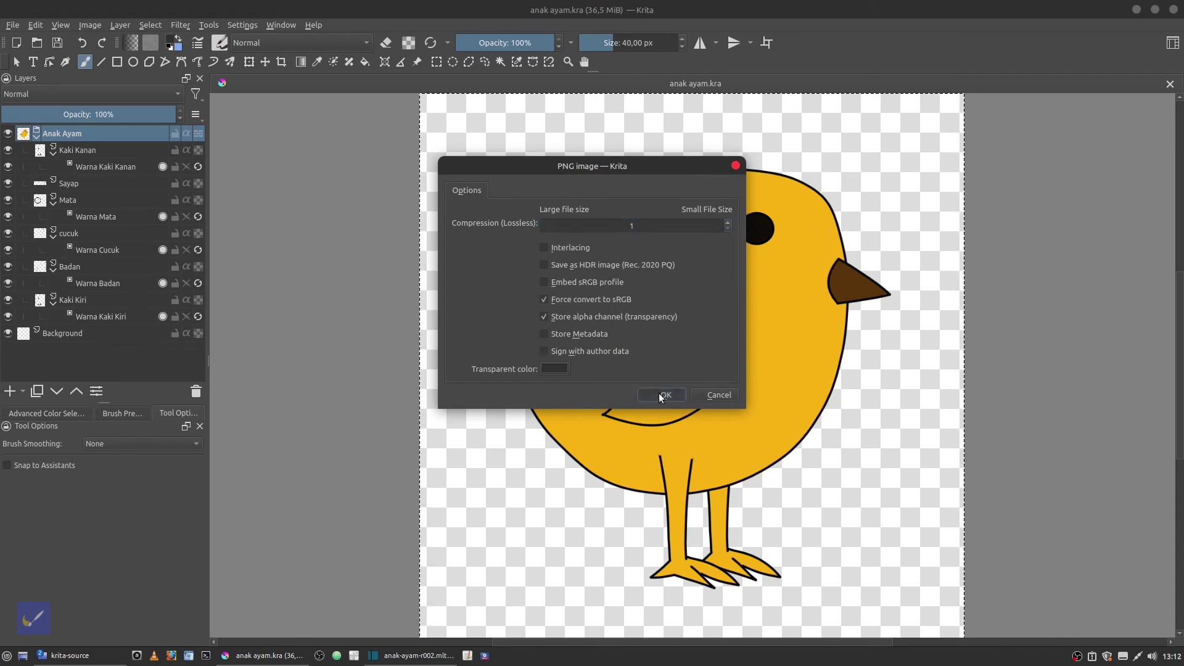